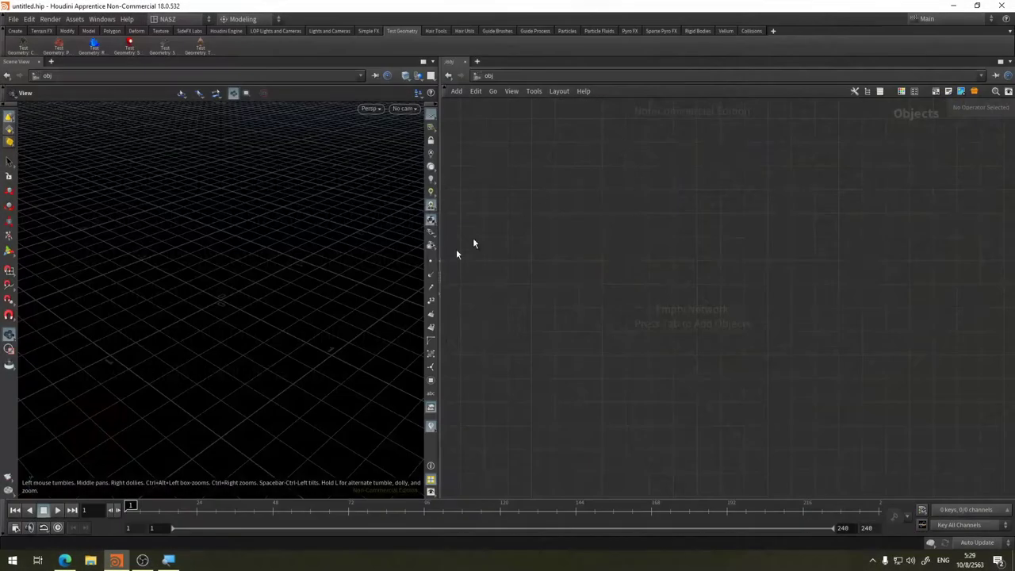
Add a Grid geometry object named grid1 to the network
{"action": "key", "text": "Tab"}
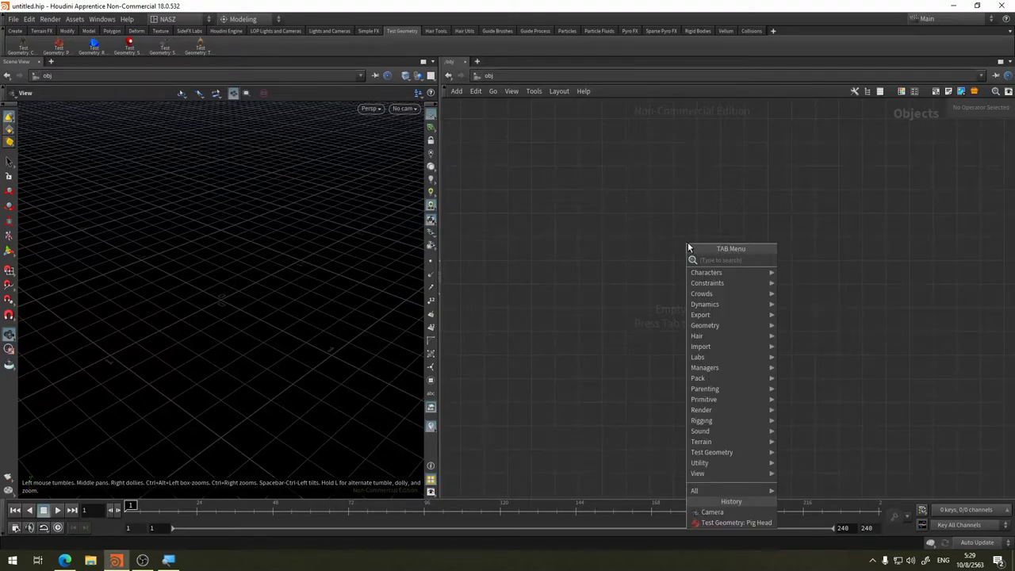
{"action": "type", "text": "grid"}
{"action": "key", "text": "Return"}
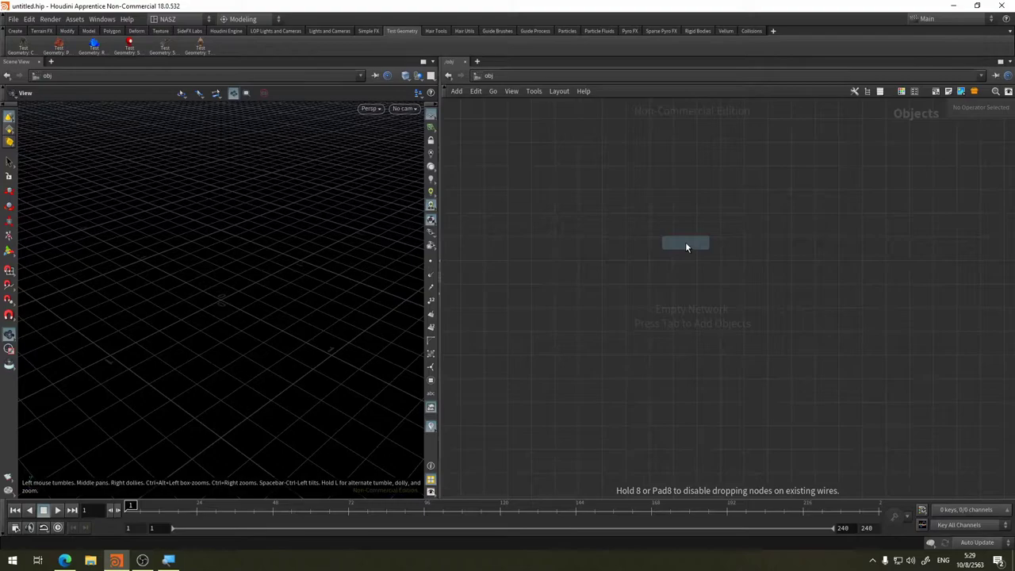
{"action": "left_click", "coordinate": [686, 246]}
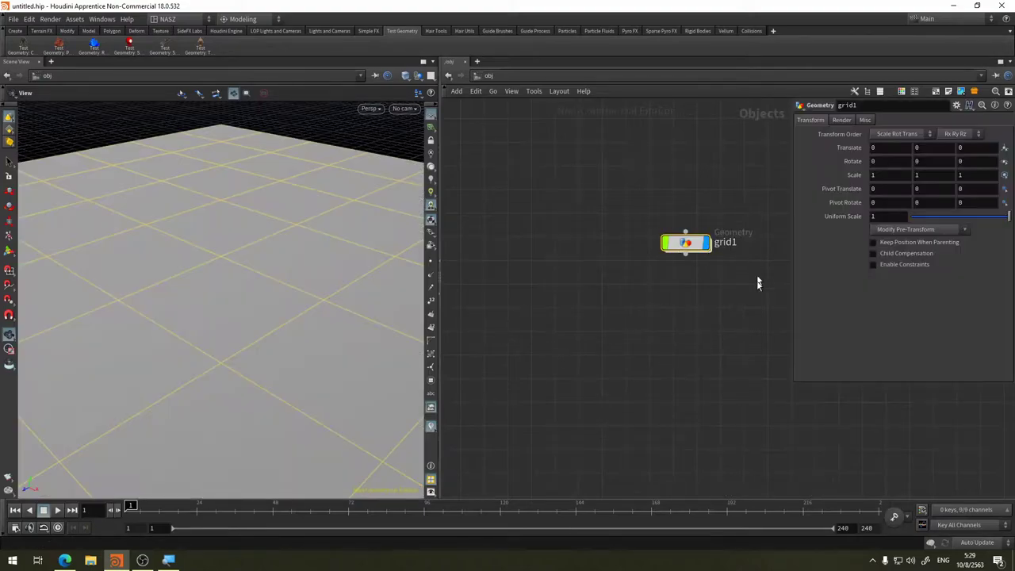
Dive into grid1 and recenter the network on its Grid node
{"action": "scroll", "coordinate": [296, 306], "scroll_direction": "down", "scroll_amount": 2}
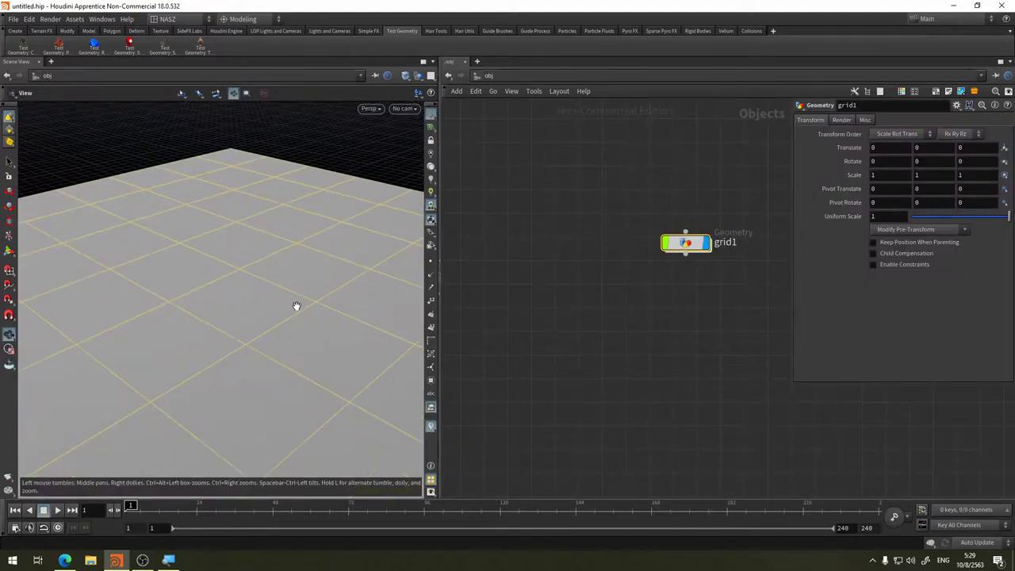
{"action": "scroll", "coordinate": [294, 305], "scroll_direction": "down", "scroll_amount": 3}
{"action": "scroll", "coordinate": [294, 306], "scroll_direction": "down", "scroll_amount": 2}
{"action": "middle_click_drag", "start_coordinate": [291, 315], "coordinate": [251, 245]}
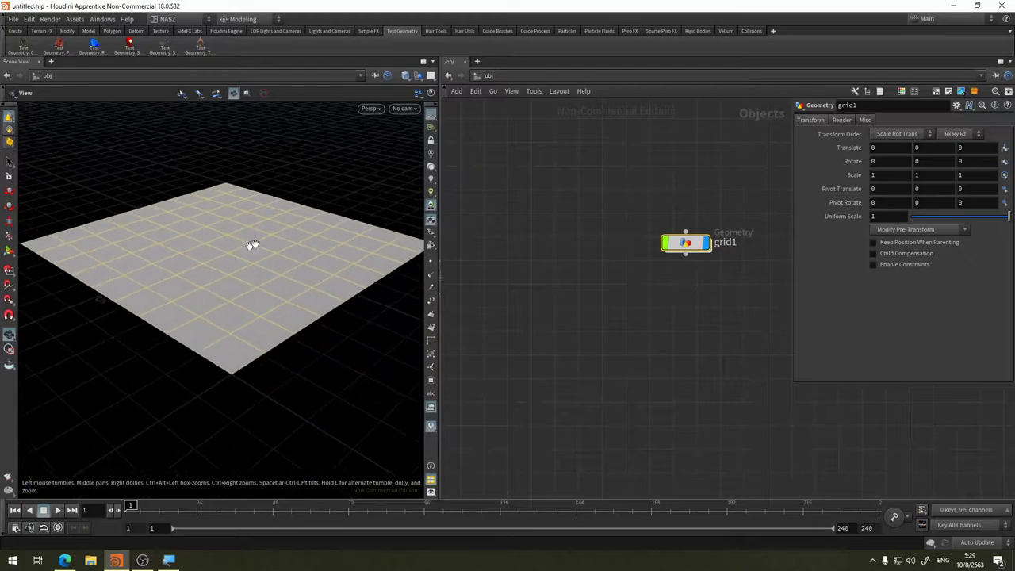
{"action": "double_click", "coordinate": [687, 243]}
{"action": "mouse_move", "coordinate": [697, 373]}
{"action": "middle_mouse_down"}
{"action": "mouse_move", "coordinate": [573, 295]}
{"action": "mouse_move", "coordinate": [589, 362]}
{"action": "middle_mouse_up"}
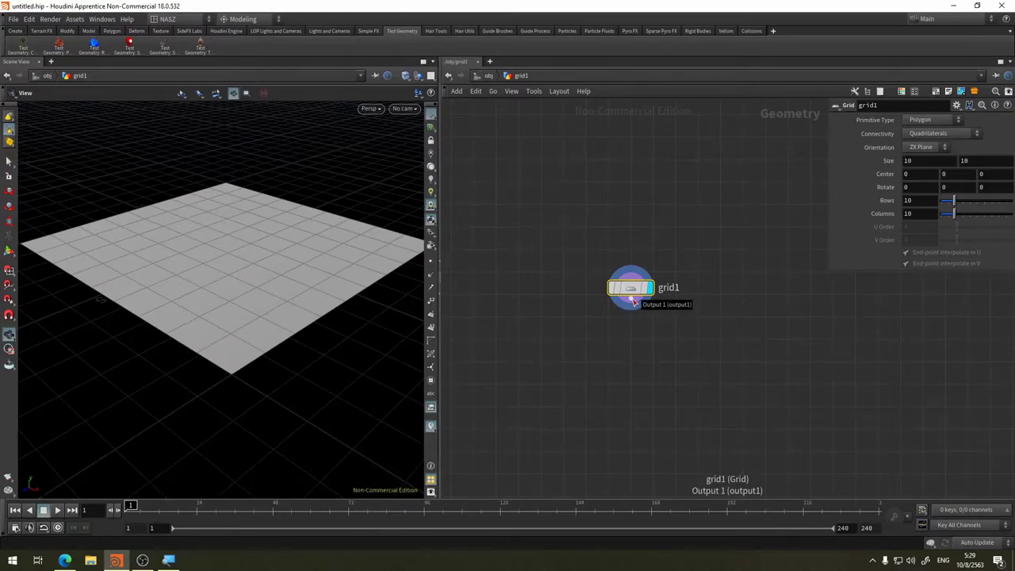
Wire a Mountain node below grid1 and set its display flag to show the terrain
{"action": "left_click", "coordinate": [633, 301]}
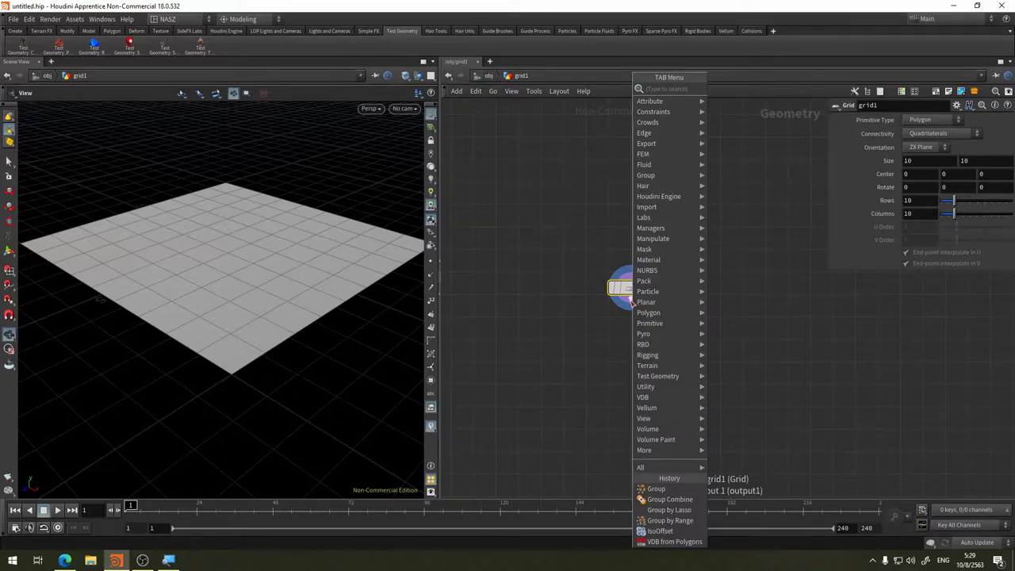
{"action": "type", "text": "mountain"}
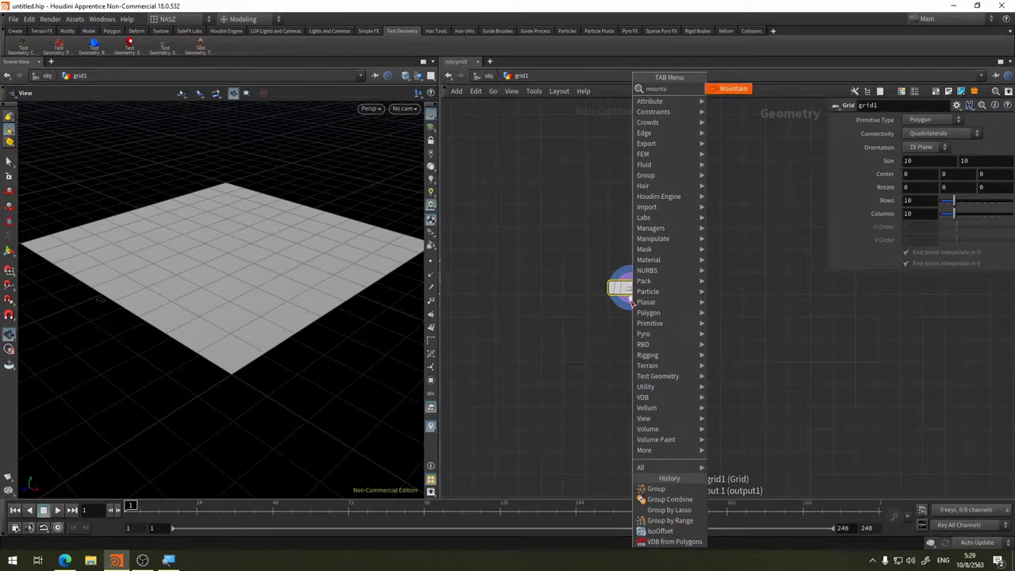
{"action": "left_click", "coordinate": [734, 89]}
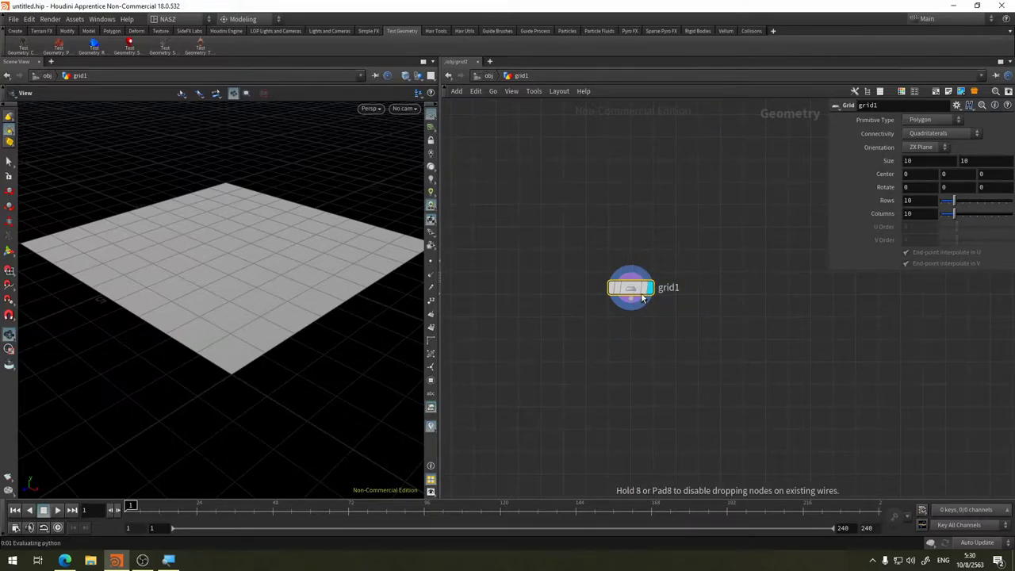
{"action": "left_click", "coordinate": [642, 365]}
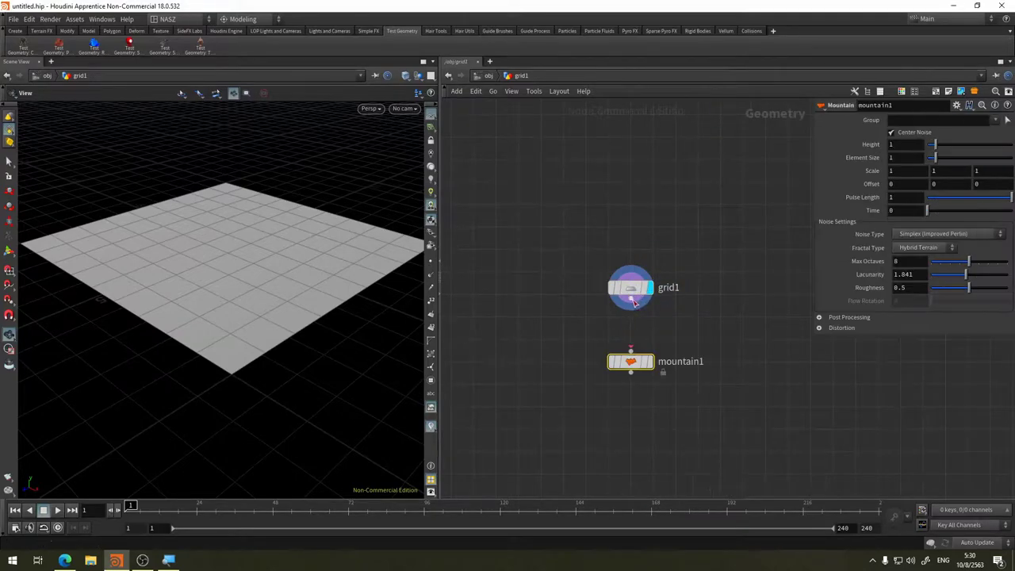
{"action": "left_click", "coordinate": [650, 362]}
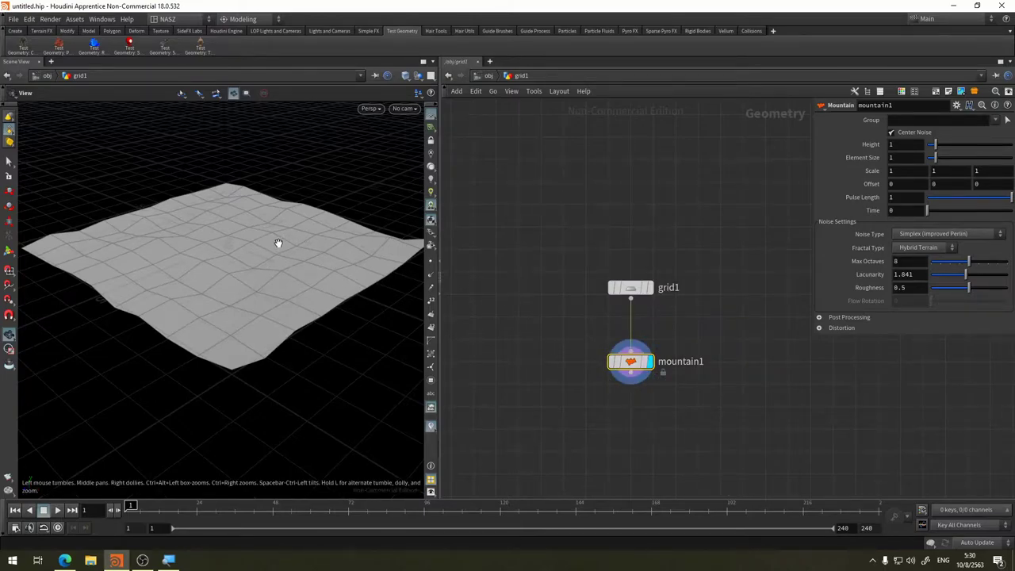
Set mountain1 Height to 4.75 and Element Size to 5, then move grid1 higher
{"action": "mouse_move", "coordinate": [265, 215]}
{"action": "left_mouse_down"}
{"action": "mouse_move", "coordinate": [204, 294]}
{"action": "mouse_move", "coordinate": [202, 277]}
{"action": "mouse_move", "coordinate": [236, 270]}
{"action": "mouse_move", "coordinate": [180, 238]}
{"action": "mouse_move", "coordinate": [240, 294]}
{"action": "left_mouse_up"}
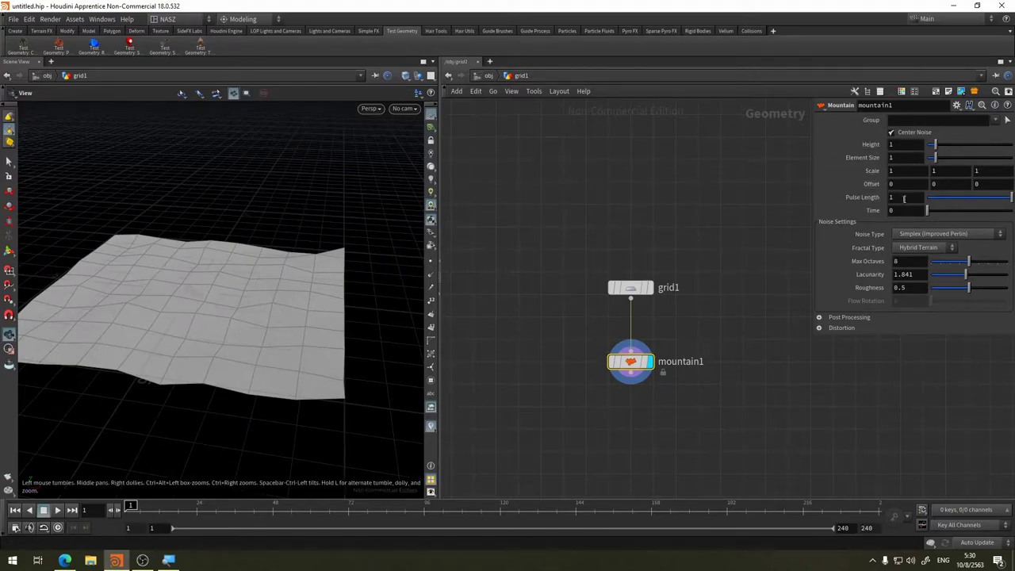
{"action": "left_click_drag", "start_coordinate": [939, 146], "coordinate": [973, 146]}
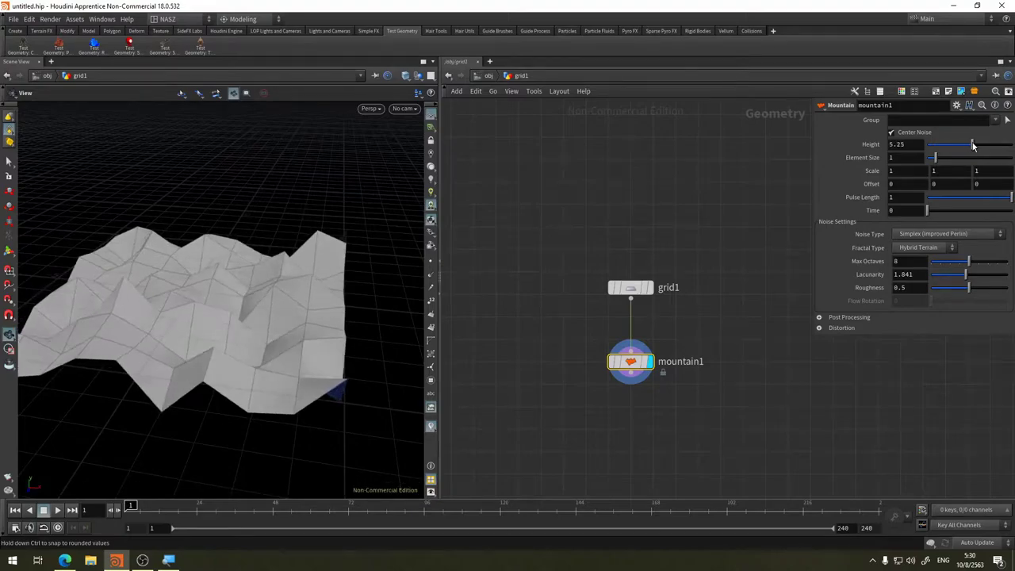
{"action": "mouse_move", "coordinate": [317, 238]}
{"action": "left_mouse_down"}
{"action": "mouse_move", "coordinate": [143, 161]}
{"action": "mouse_move", "coordinate": [265, 177]}
{"action": "mouse_move", "coordinate": [277, 267]}
{"action": "mouse_move", "coordinate": [204, 302]}
{"action": "mouse_move", "coordinate": [43, 278]}
{"action": "mouse_move", "coordinate": [211, 308]}
{"action": "mouse_move", "coordinate": [75, 256]}
{"action": "left_mouse_up"}
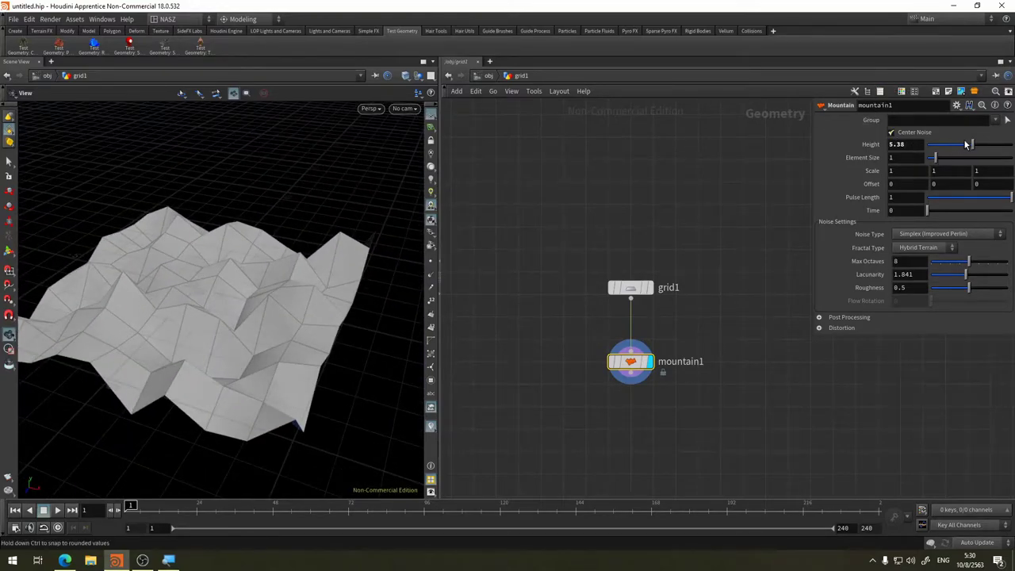
{"action": "mouse_move", "coordinate": [974, 145]}
{"action": "left_mouse_down"}
{"action": "mouse_move", "coordinate": [988, 145]}
{"action": "mouse_move", "coordinate": [948, 144]}
{"action": "mouse_move", "coordinate": [980, 144]}
{"action": "mouse_move", "coordinate": [968, 143]}
{"action": "left_mouse_up"}
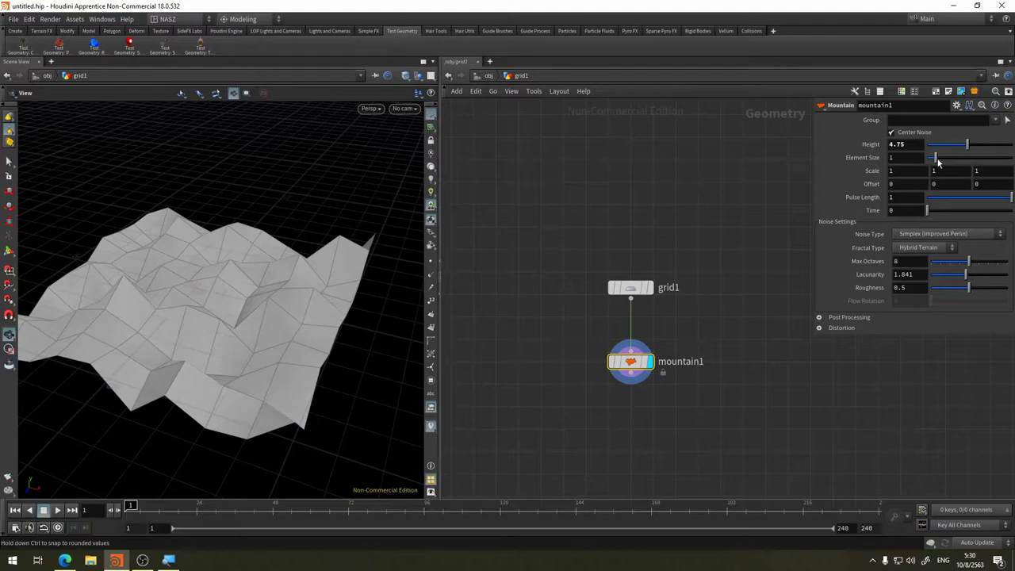
{"action": "left_click_drag", "start_coordinate": [936, 158], "coordinate": [970, 158]}
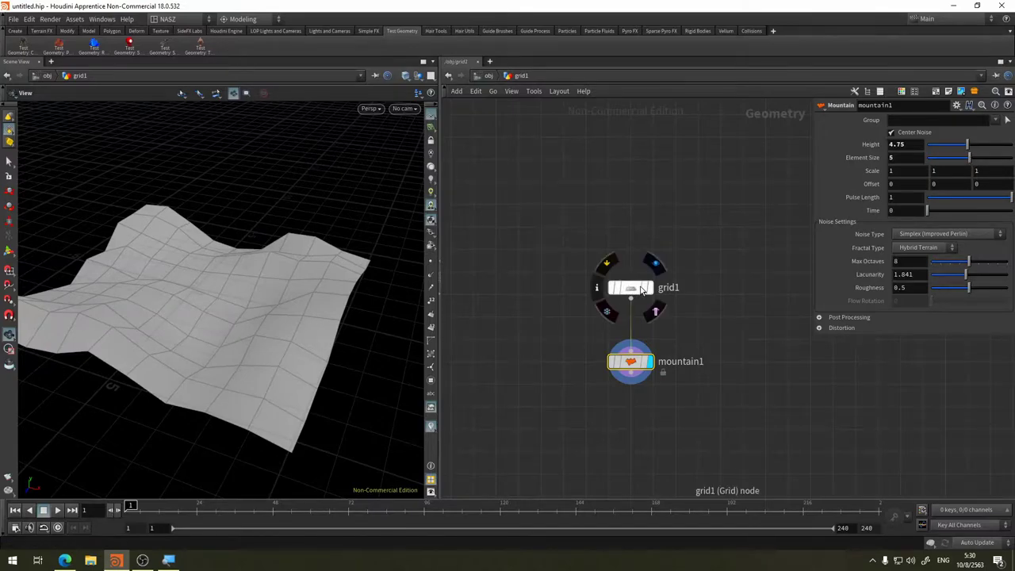
{"action": "left_click_drag", "start_coordinate": [626, 297], "coordinate": [626, 175]}
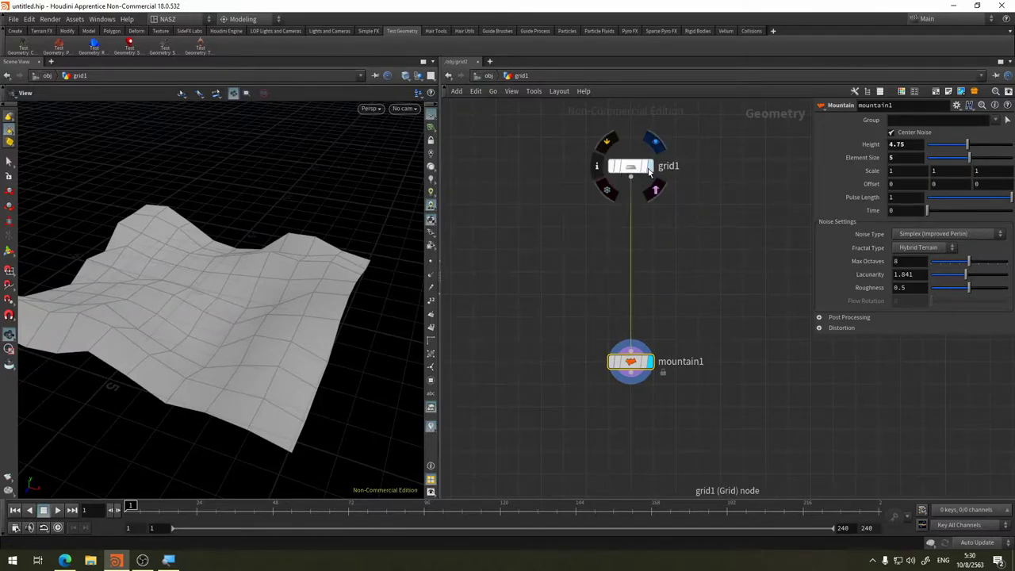
Raise grid1's Rows and Columns first to 30, then to 50
{"action": "left_click", "coordinate": [633, 173]}
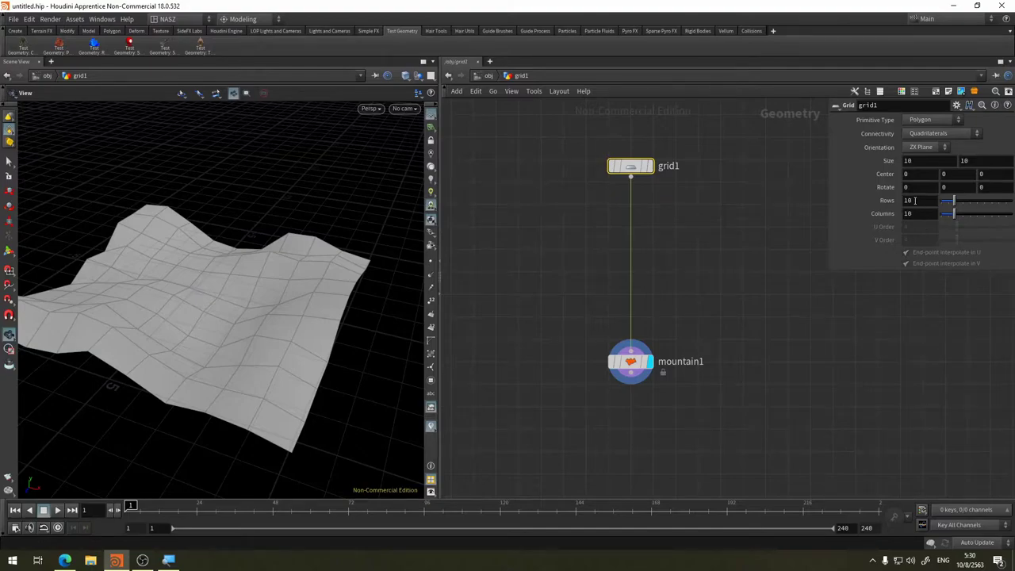
{"action": "left_click", "coordinate": [916, 201]}
{"action": "key", "text": "Tab"}
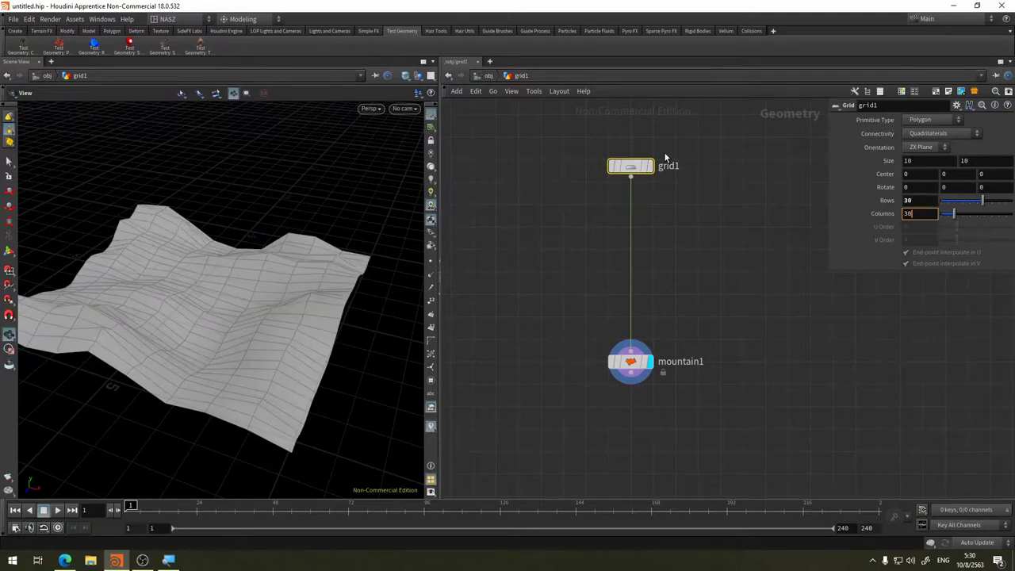
{"action": "key", "text": "Return"}
{"action": "mouse_move", "coordinate": [363, 283]}
{"action": "left_mouse_down"}
{"action": "mouse_move", "coordinate": [252, 264]}
{"action": "mouse_move", "coordinate": [351, 285]}
{"action": "left_mouse_up"}
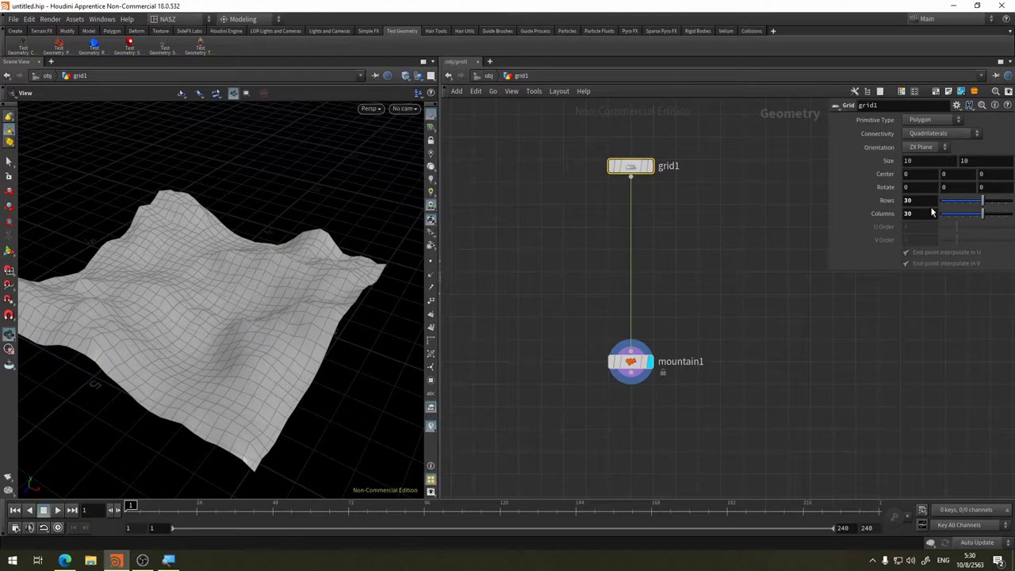
{"action": "left_click", "coordinate": [918, 200]}
{"action": "type", "text": "50"}
{"action": "key", "text": "Tab"}
{"action": "key", "text": "Return"}
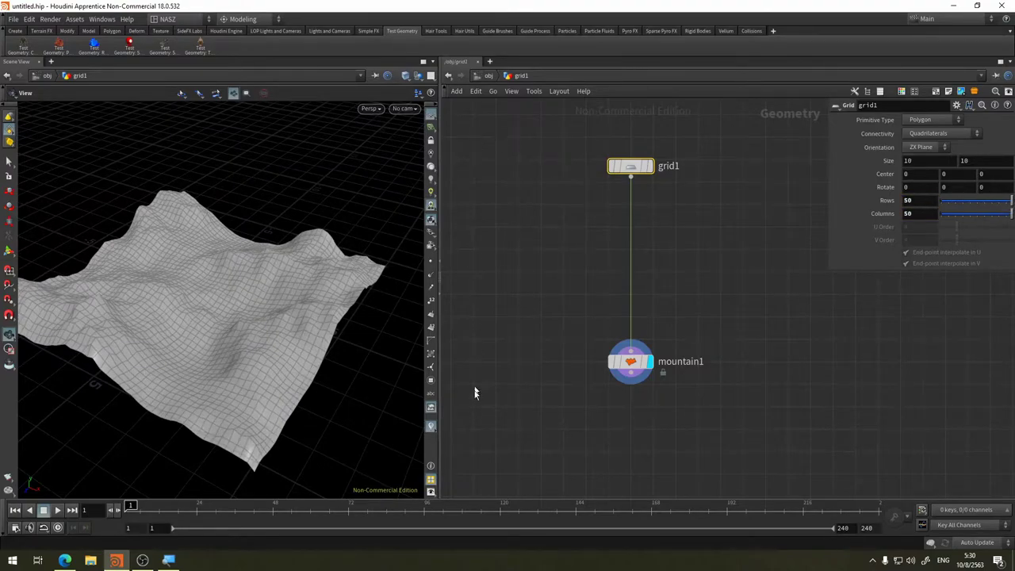
{"action": "left_click_drag", "start_coordinate": [242, 254], "coordinate": [252, 313]}
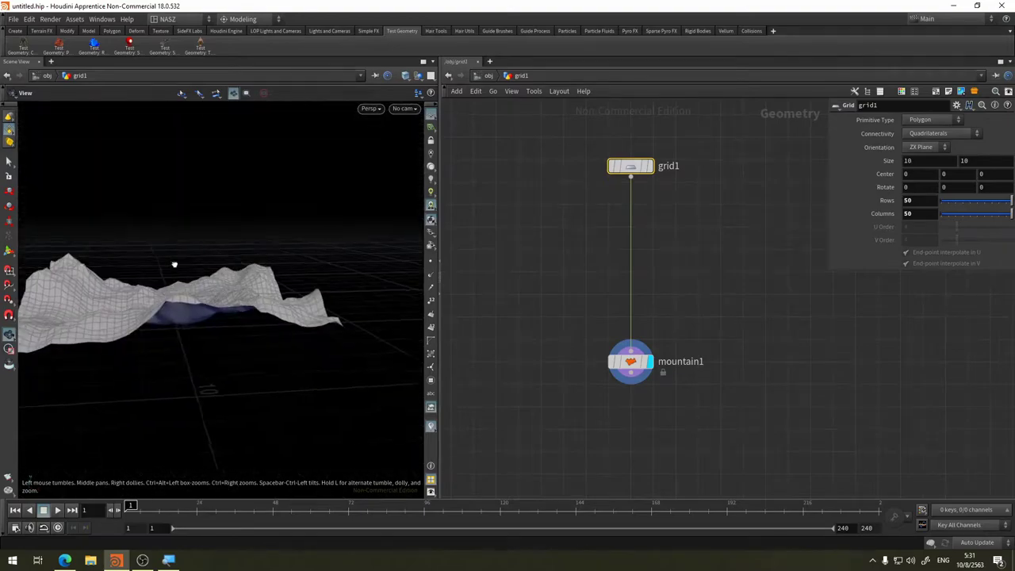
Experiment with mountain1's Element Size, pushing it to 10, then shrinking it for jagged detail
{"action": "left_click", "coordinate": [632, 365]}
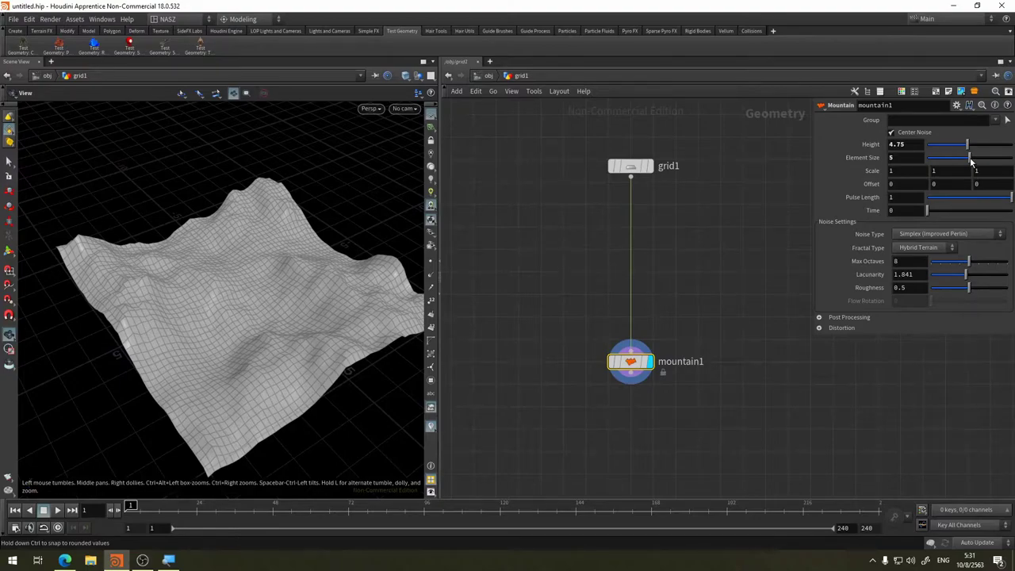
{"action": "left_click_drag", "start_coordinate": [971, 161], "coordinate": [1002, 158]}
{"action": "mouse_move", "coordinate": [408, 340]}
{"action": "left_mouse_down"}
{"action": "mouse_move", "coordinate": [317, 317]}
{"action": "mouse_move", "coordinate": [296, 298]}
{"action": "mouse_move", "coordinate": [245, 315]}
{"action": "mouse_move", "coordinate": [267, 344]}
{"action": "mouse_move", "coordinate": [245, 344]}
{"action": "left_mouse_up"}
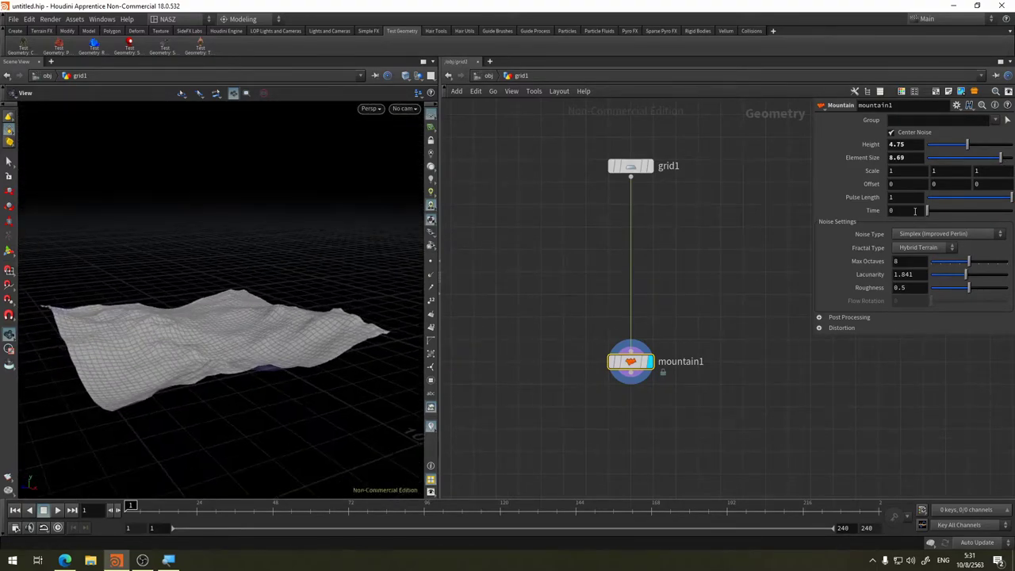
{"action": "left_click_drag", "start_coordinate": [1003, 162], "coordinate": [1014, 160]}
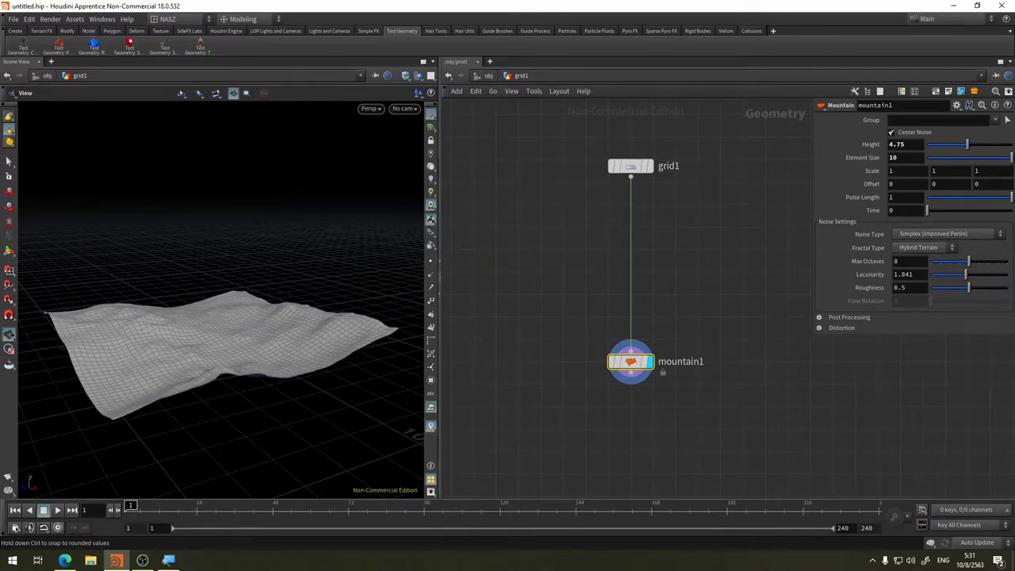
{"action": "left_click_drag", "start_coordinate": [1013, 158], "coordinate": [940, 162]}
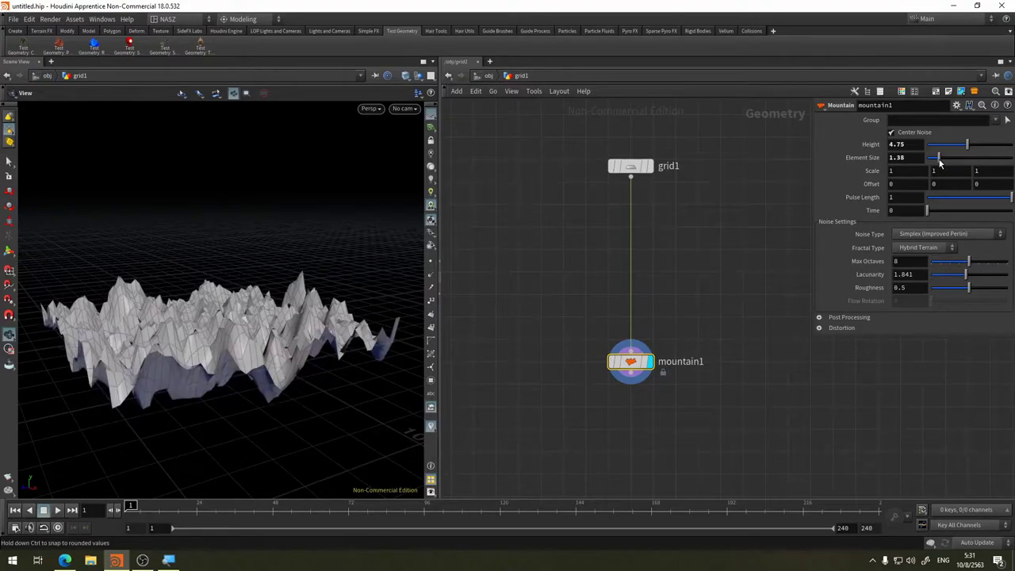
{"action": "left_click_drag", "start_coordinate": [301, 217], "coordinate": [373, 225]}
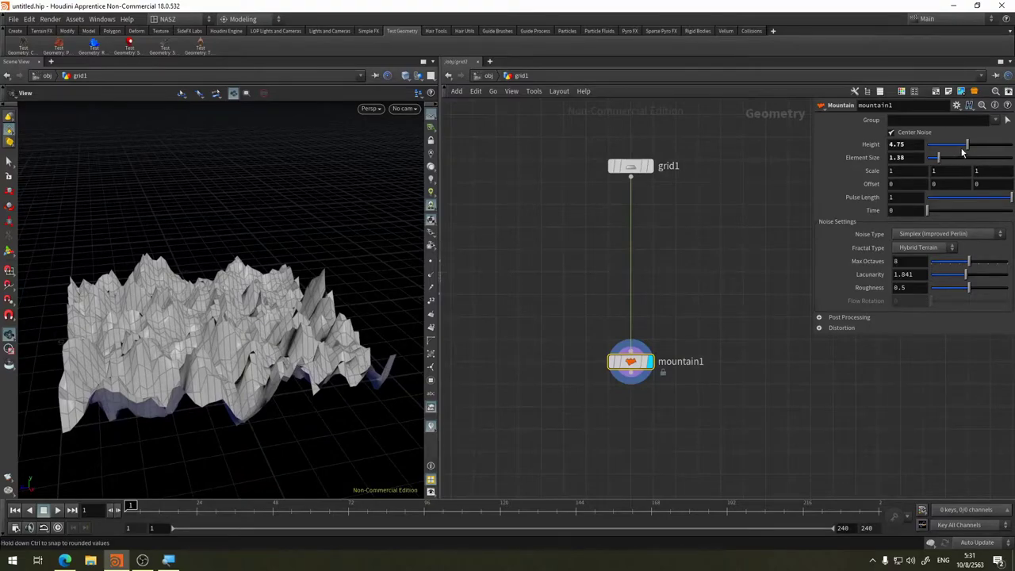
Tune Height and Element Size, settling on Element Size 6.31 and Height 6.13
{"action": "left_click_drag", "start_coordinate": [965, 144], "coordinate": [939, 146]}
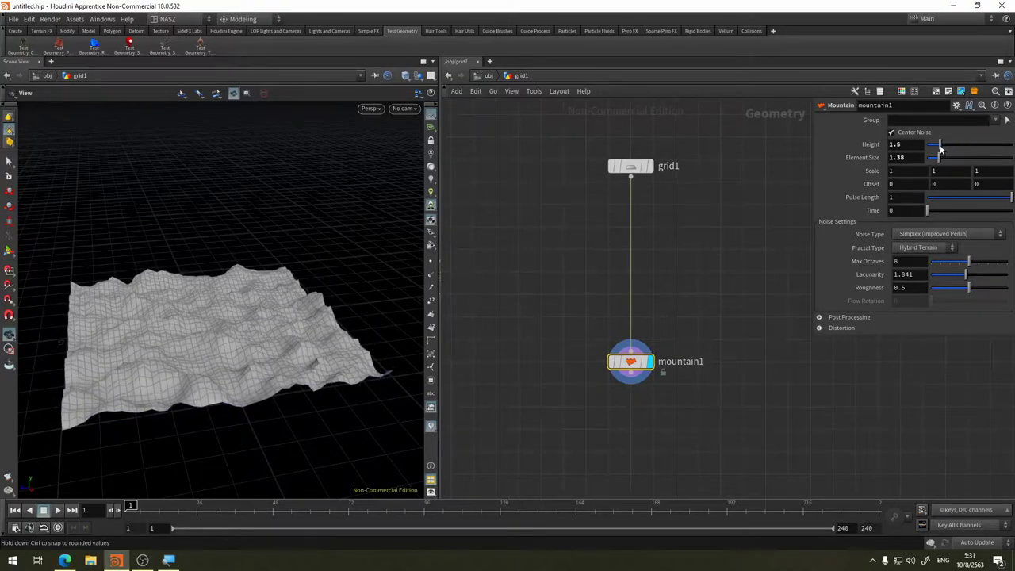
{"action": "mouse_move", "coordinate": [277, 329]}
{"action": "left_mouse_down"}
{"action": "mouse_move", "coordinate": [228, 268]}
{"action": "mouse_move", "coordinate": [328, 283]}
{"action": "left_mouse_up"}
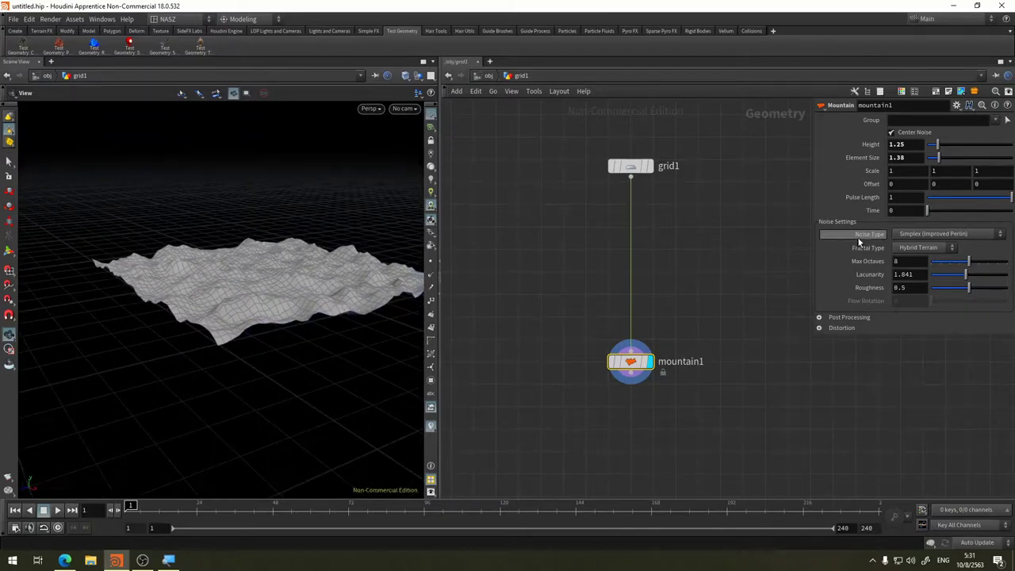
{"action": "left_click_drag", "start_coordinate": [965, 144], "coordinate": [966, 157]}
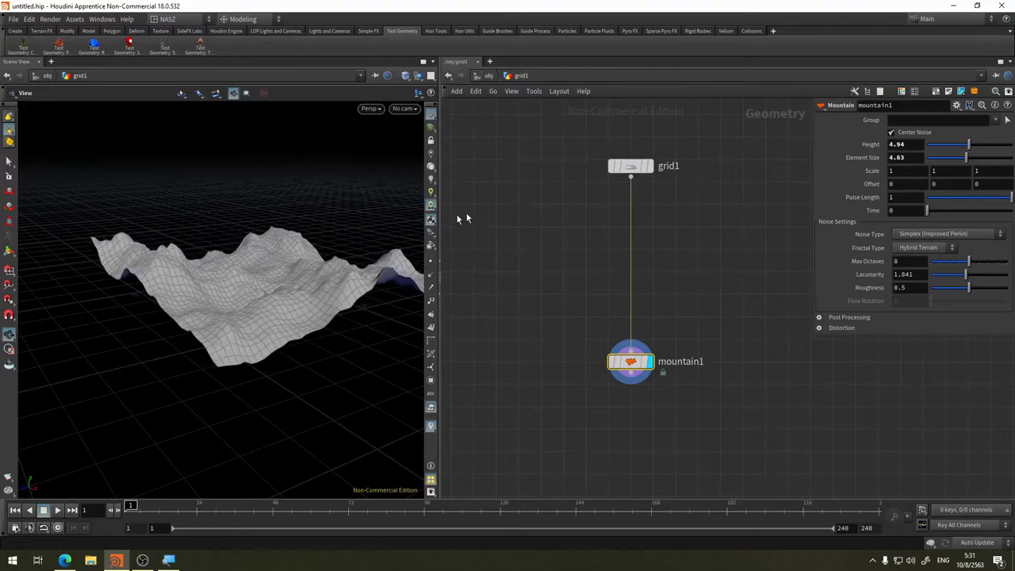
{"action": "mouse_move", "coordinate": [373, 238]}
{"action": "left_mouse_down"}
{"action": "mouse_move", "coordinate": [278, 241]}
{"action": "mouse_move", "coordinate": [151, 217]}
{"action": "mouse_move", "coordinate": [288, 235]}
{"action": "mouse_move", "coordinate": [344, 215]}
{"action": "mouse_move", "coordinate": [280, 265]}
{"action": "left_mouse_up"}
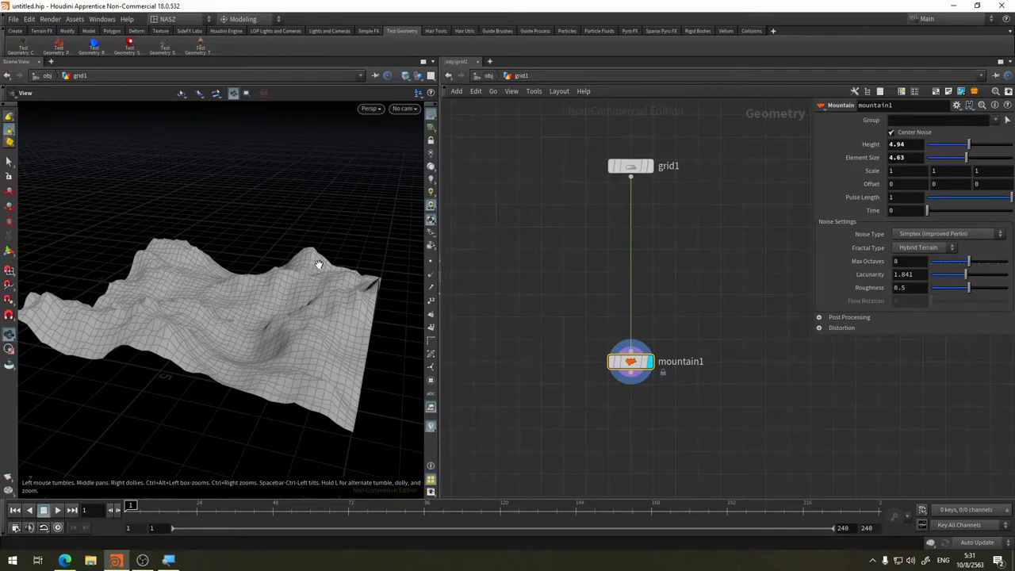
{"action": "mouse_move", "coordinate": [276, 281]}
{"action": "left_mouse_down"}
{"action": "mouse_move", "coordinate": [329, 268]}
{"action": "mouse_move", "coordinate": [119, 252]}
{"action": "mouse_move", "coordinate": [222, 281]}
{"action": "left_mouse_up"}
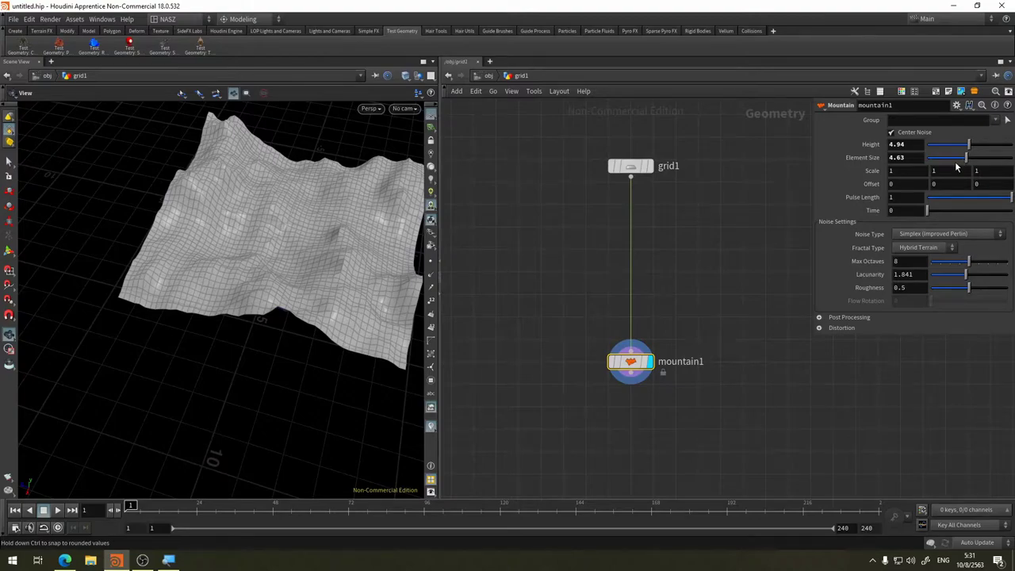
{"action": "mouse_move", "coordinate": [324, 209]}
{"action": "left_mouse_down"}
{"action": "mouse_move", "coordinate": [250, 291]}
{"action": "mouse_move", "coordinate": [262, 254]}
{"action": "left_mouse_up"}
{"action": "mouse_move", "coordinate": [968, 157]}
{"action": "left_mouse_down"}
{"action": "mouse_move", "coordinate": [960, 159]}
{"action": "mouse_move", "coordinate": [981, 157]}
{"action": "left_mouse_up"}
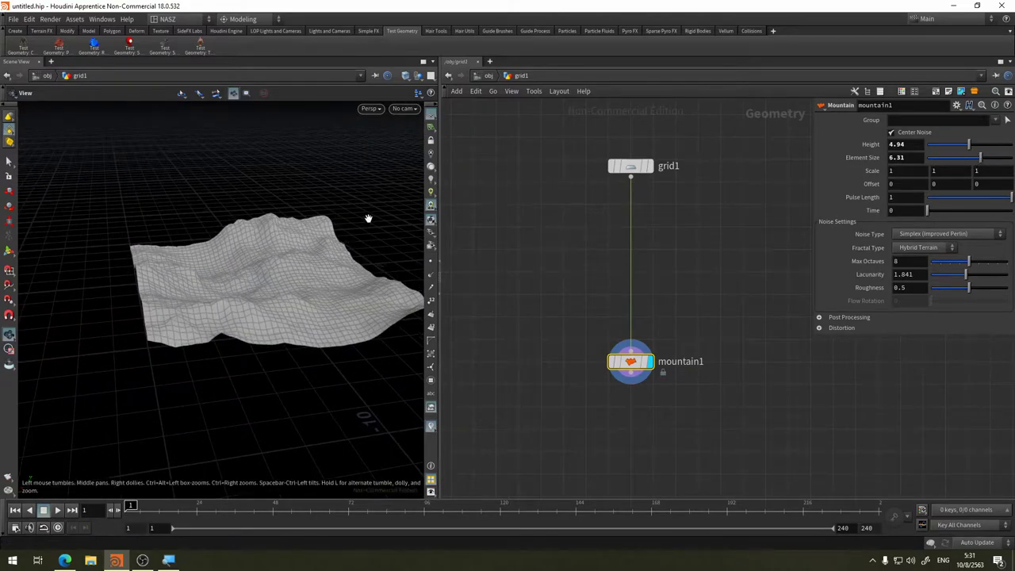
{"action": "mouse_move", "coordinate": [368, 218]}
{"action": "left_mouse_down"}
{"action": "mouse_move", "coordinate": [186, 254]}
{"action": "mouse_move", "coordinate": [220, 265]}
{"action": "mouse_move", "coordinate": [164, 255]}
{"action": "mouse_move", "coordinate": [302, 229]}
{"action": "mouse_move", "coordinate": [262, 246]}
{"action": "mouse_move", "coordinate": [272, 256]}
{"action": "mouse_move", "coordinate": [242, 240]}
{"action": "mouse_move", "coordinate": [277, 257]}
{"action": "left_mouse_up"}
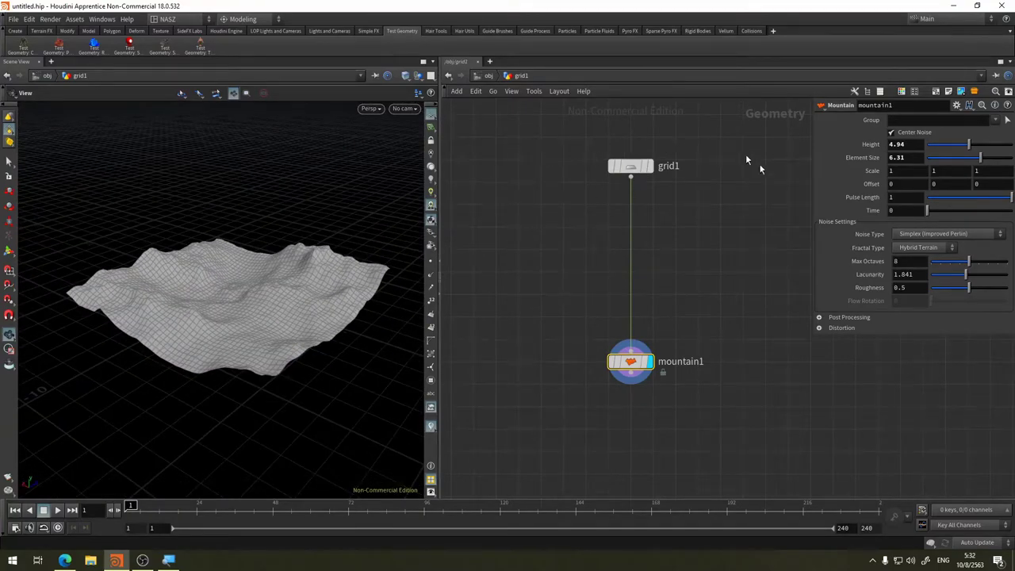
{"action": "left_click_drag", "start_coordinate": [968, 144], "coordinate": [957, 145]}
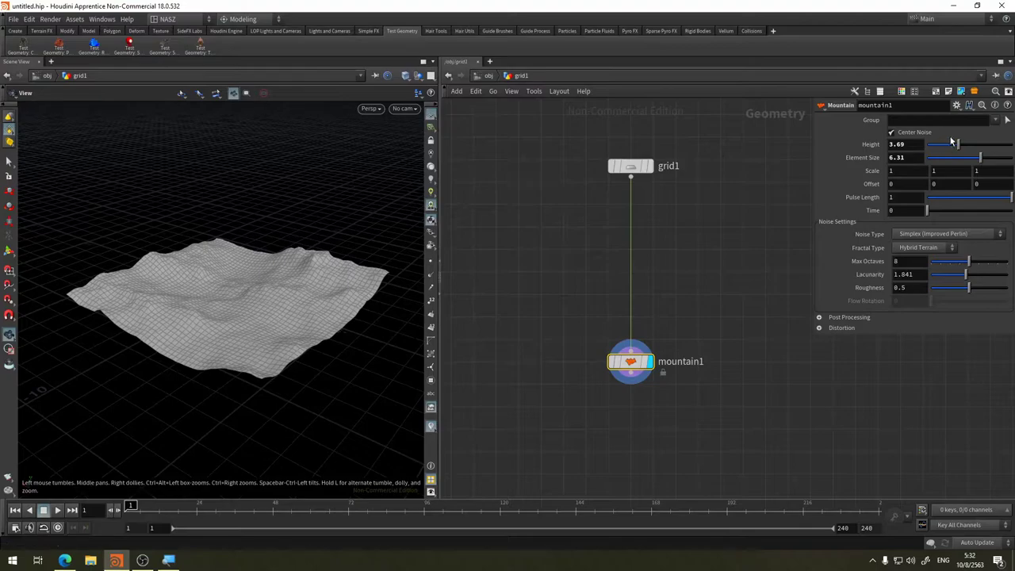
{"action": "left_click_drag", "start_coordinate": [956, 144], "coordinate": [981, 146]}
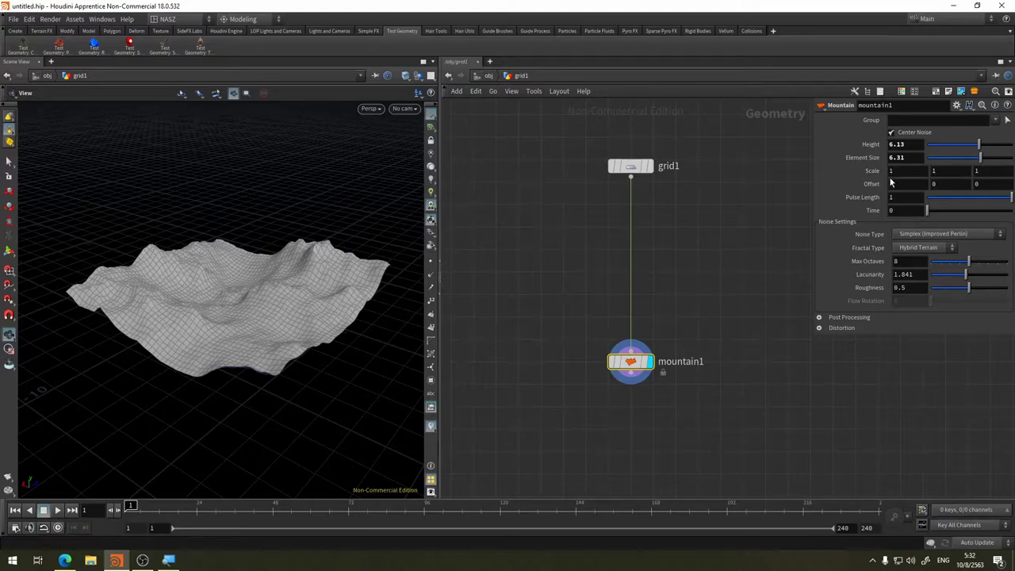
{"action": "middle_click", "coordinate": [879, 171]}
{"action": "mouse_move", "coordinate": [879, 170]}
{"action": "middle_mouse_down"}
{"action": "mouse_move", "coordinate": [951, 162]}
{"action": "mouse_move", "coordinate": [860, 158]}
{"action": "mouse_move", "coordinate": [871, 188]}
{"action": "mouse_move", "coordinate": [845, 195]}
{"action": "middle_mouse_up"}
{"action": "mouse_move", "coordinate": [803, 200]}
{"action": "middle_mouse_down"}
{"action": "mouse_move", "coordinate": [607, 215]}
{"action": "mouse_move", "coordinate": [982, 207]}
{"action": "mouse_move", "coordinate": [40, 212]}
{"action": "middle_mouse_up"}
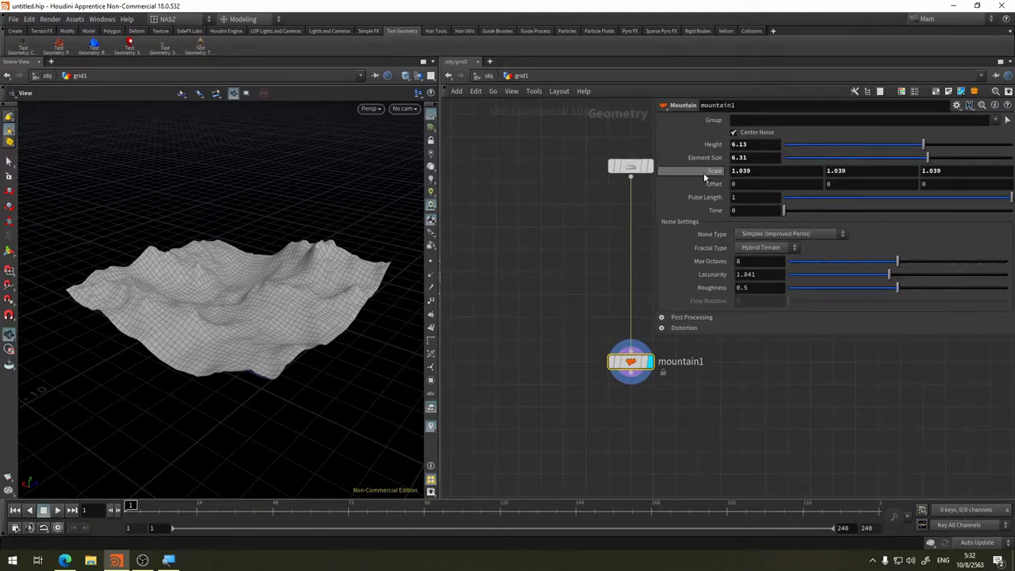
{"action": "middle_click", "coordinate": [710, 171]}
{"action": "right_click", "coordinate": [718, 171]}
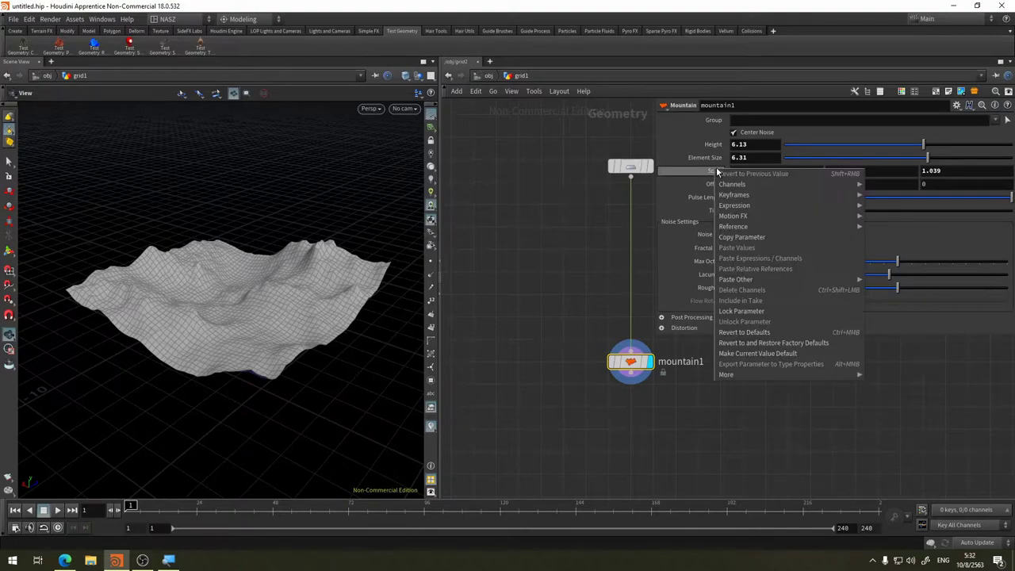
{"action": "left_click", "coordinate": [770, 333]}
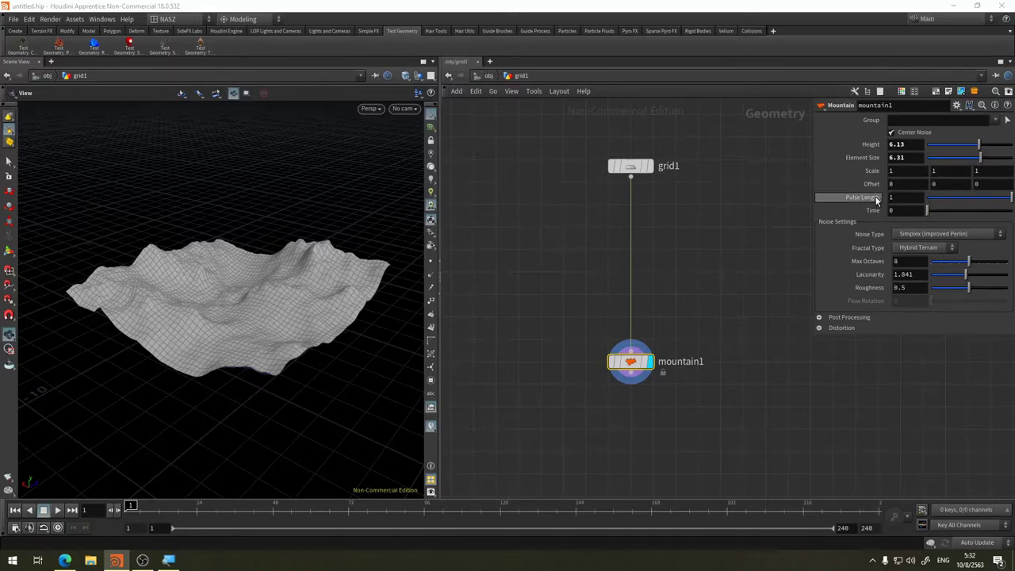
{"action": "mouse_move", "coordinate": [874, 183]}
{"action": "middle_mouse_down"}
{"action": "mouse_move", "coordinate": [915, 183]}
{"action": "mouse_move", "coordinate": [878, 188]}
{"action": "middle_mouse_up"}
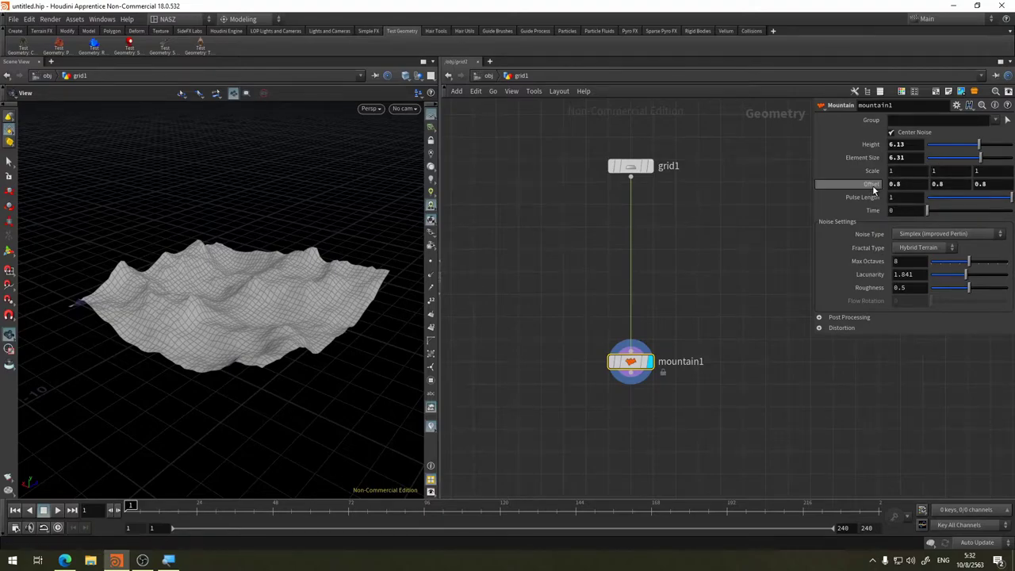
{"action": "middle_click_drag", "start_coordinate": [870, 184], "coordinate": [840, 189]}
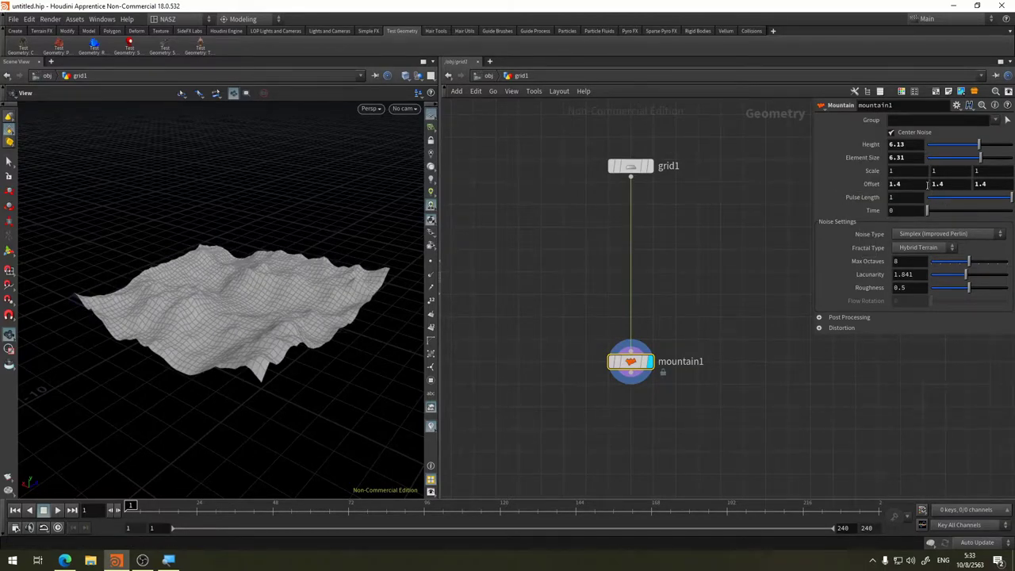
{"action": "right_click", "coordinate": [870, 184]}
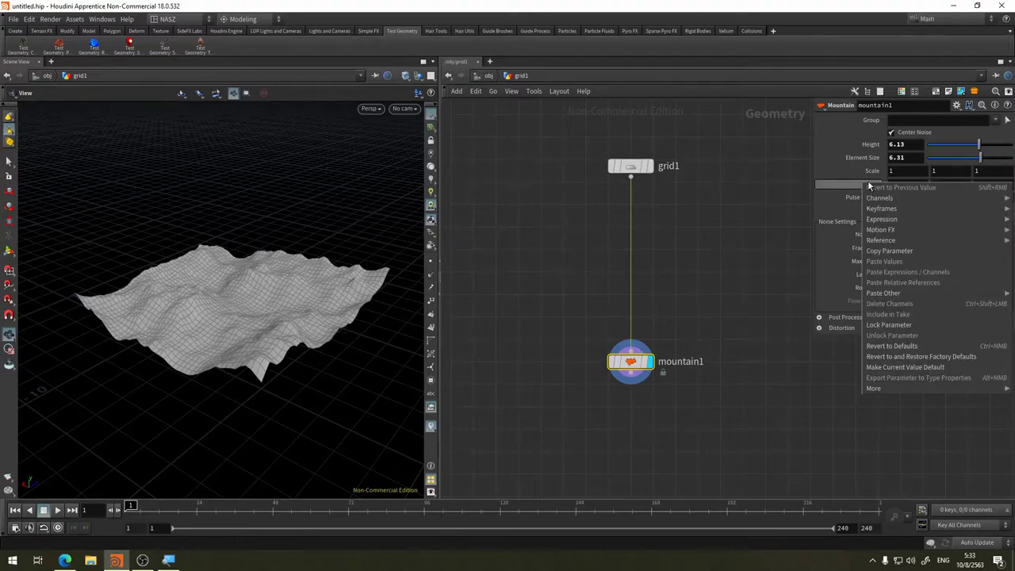
{"action": "left_click", "coordinate": [892, 346]}
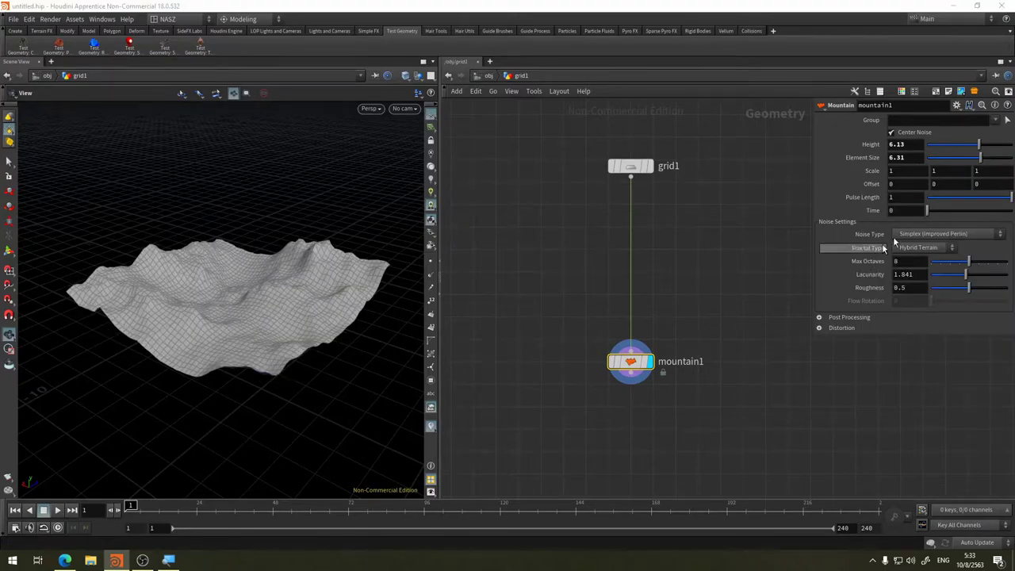
Try Pulse Length, Time and Lacunarity changes (undone), then set Roughness to 0.493
{"action": "mouse_move", "coordinate": [1010, 197]}
{"action": "left_mouse_down"}
{"action": "mouse_move", "coordinate": [982, 201]}
{"action": "mouse_move", "coordinate": [986, 213]}
{"action": "mouse_move", "coordinate": [998, 204]}
{"action": "mouse_move", "coordinate": [917, 211]}
{"action": "mouse_move", "coordinate": [996, 214]}
{"action": "left_mouse_up"}
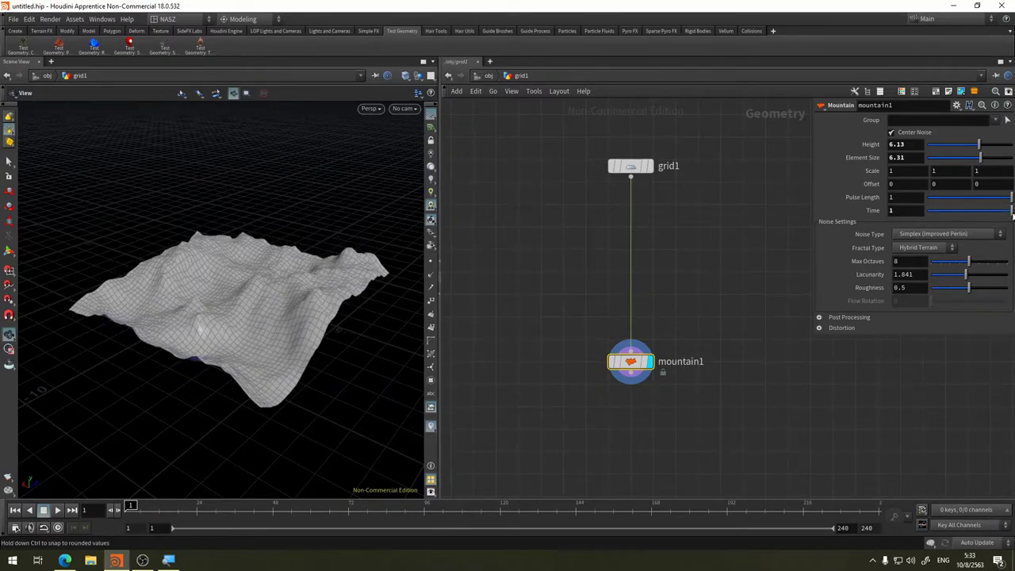
{"action": "left_click_drag", "start_coordinate": [995, 214], "coordinate": [901, 211]}
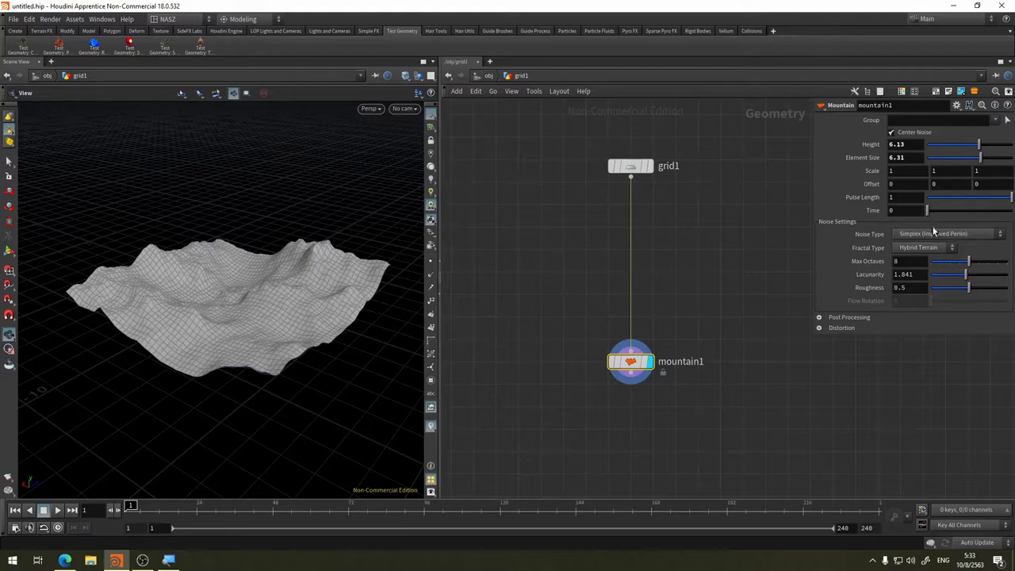
{"action": "left_click", "coordinate": [956, 235]}
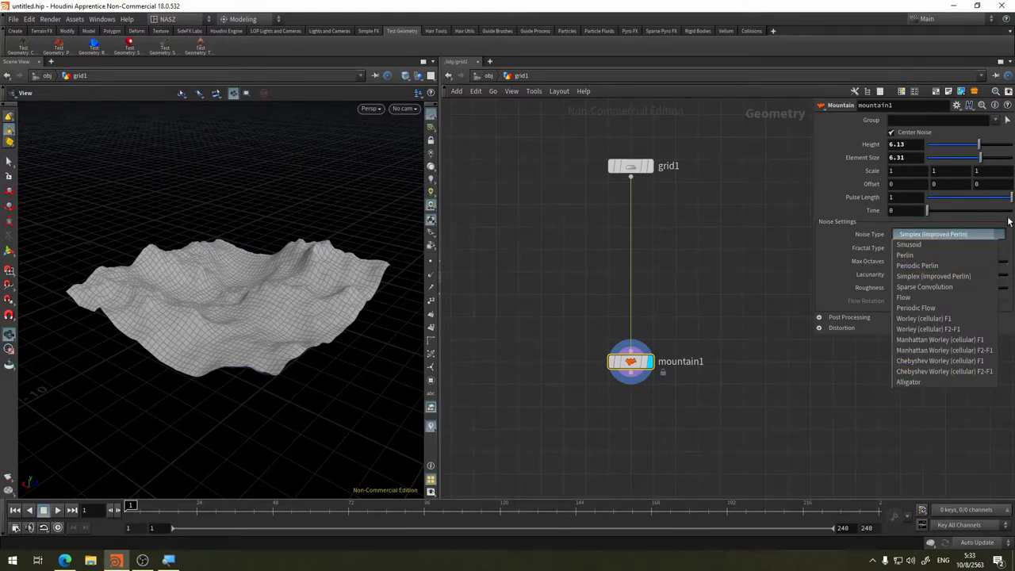
{"action": "left_click", "coordinate": [916, 236]}
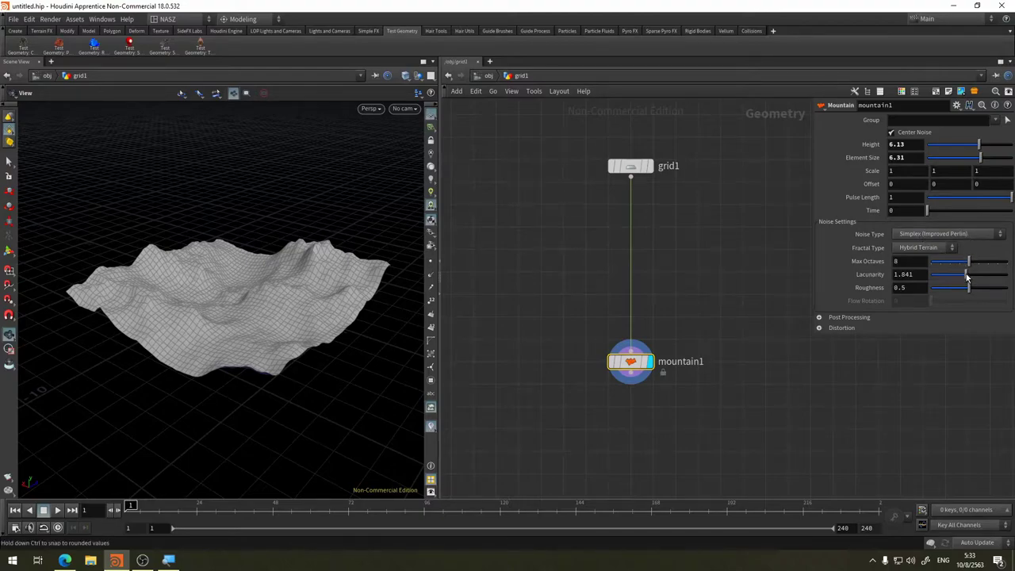
{"action": "left_click_drag", "start_coordinate": [965, 276], "coordinate": [974, 282]}
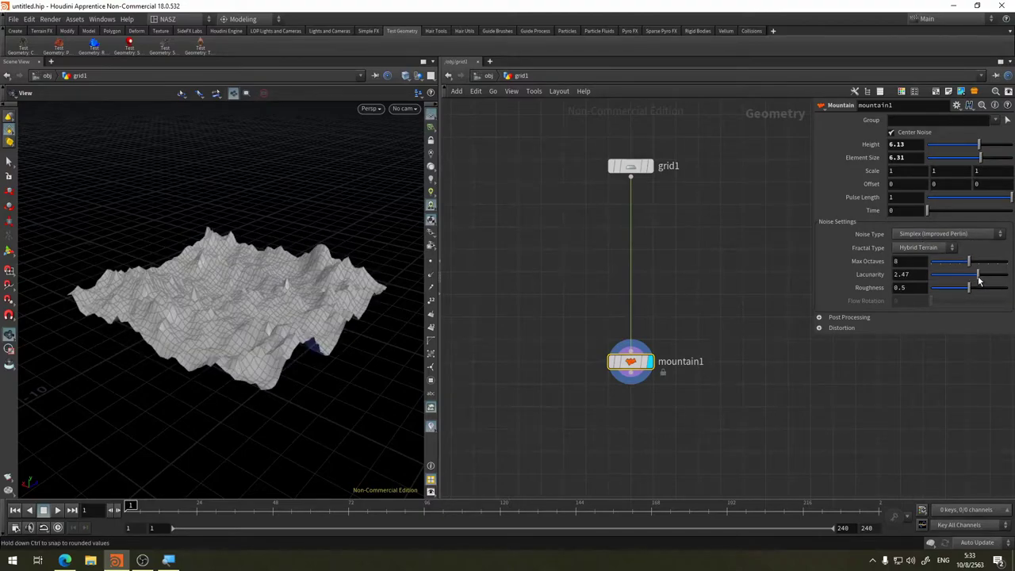
{"action": "key", "text": "ctrl+z"}
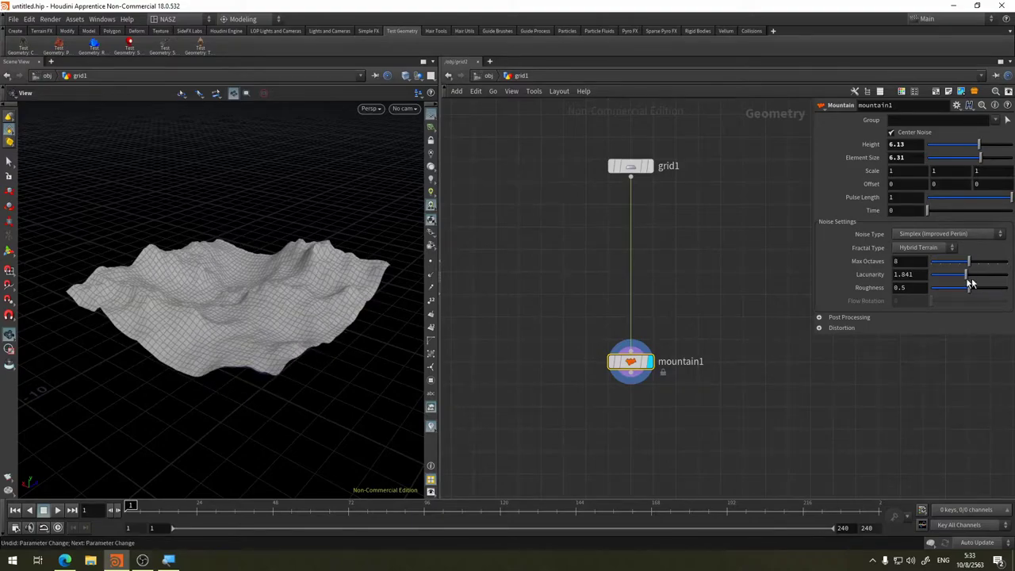
{"action": "mouse_move", "coordinate": [972, 287]}
{"action": "left_mouse_down"}
{"action": "mouse_move", "coordinate": [989, 287]}
{"action": "mouse_move", "coordinate": [971, 290]}
{"action": "left_mouse_up"}
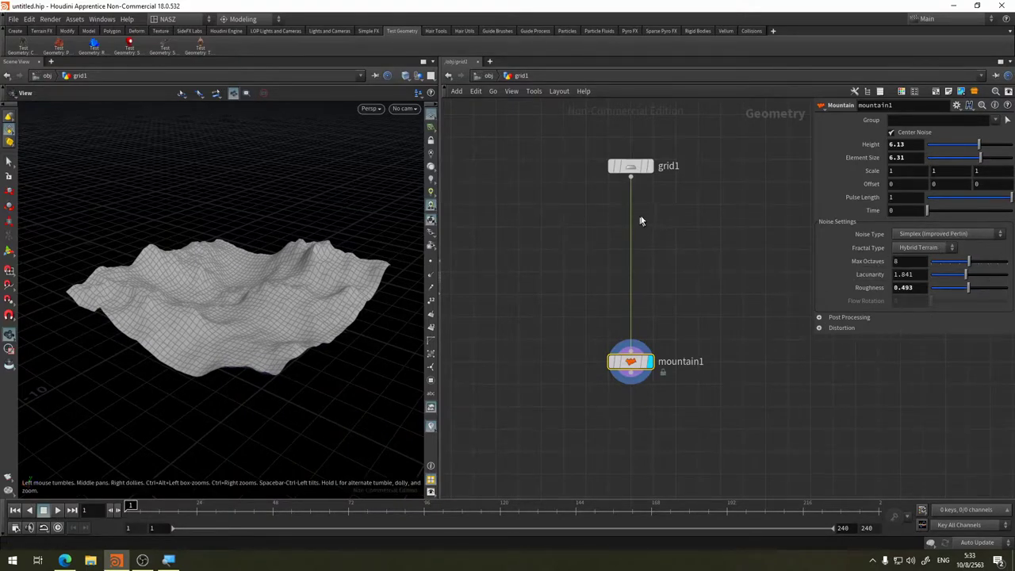
Compare Sinusoid, Perlin and Sparse Convolution noise, settling on Worley (cellular) F1
{"action": "left_click", "coordinate": [937, 236]}
{"action": "left_click", "coordinate": [928, 245]}
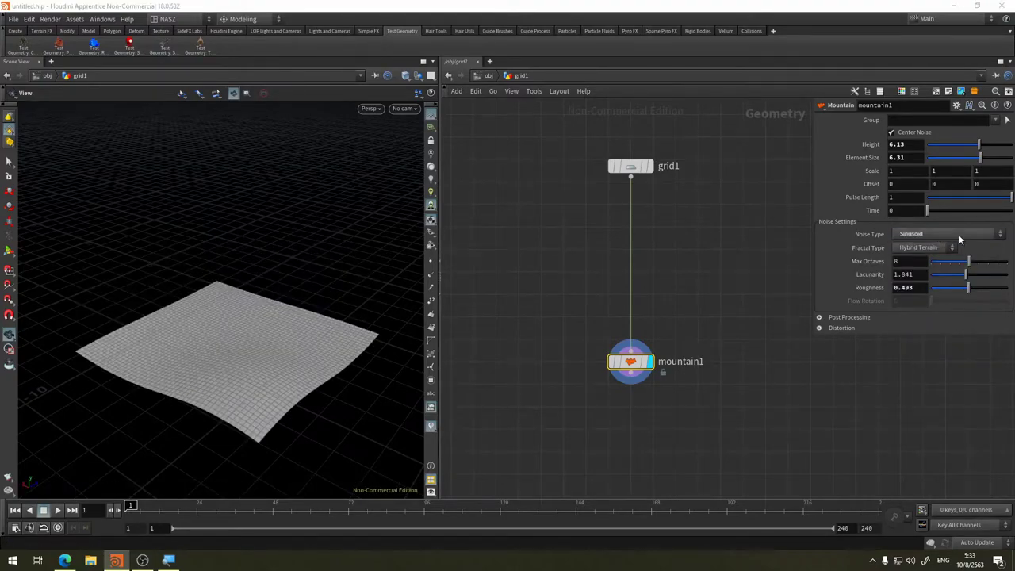
{"action": "left_click", "coordinate": [960, 234]}
{"action": "left_click", "coordinate": [944, 257]}
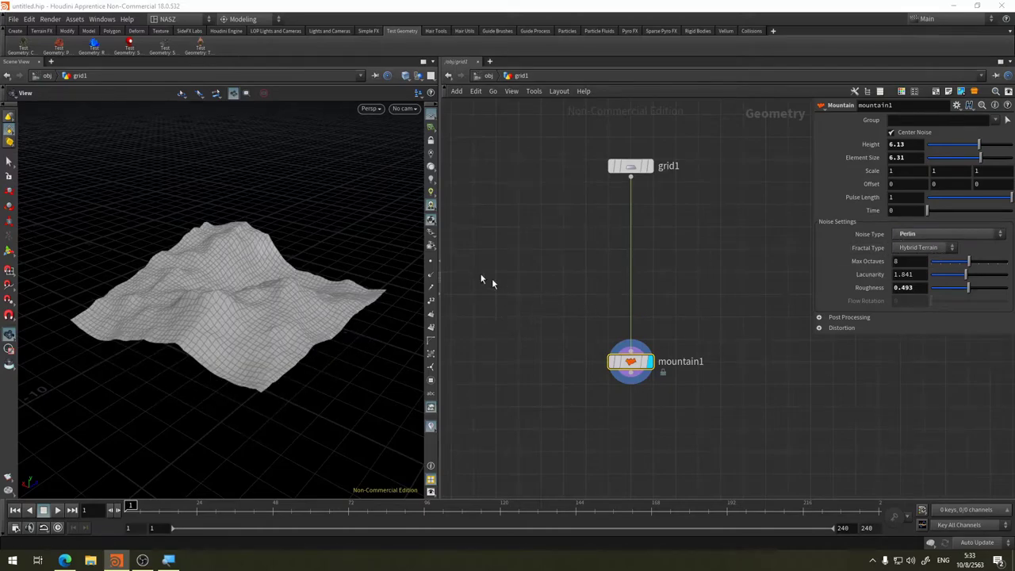
{"action": "mouse_move", "coordinate": [294, 227]}
{"action": "left_mouse_down"}
{"action": "mouse_move", "coordinate": [188, 206]}
{"action": "mouse_move", "coordinate": [352, 220]}
{"action": "mouse_move", "coordinate": [397, 238]}
{"action": "left_mouse_up"}
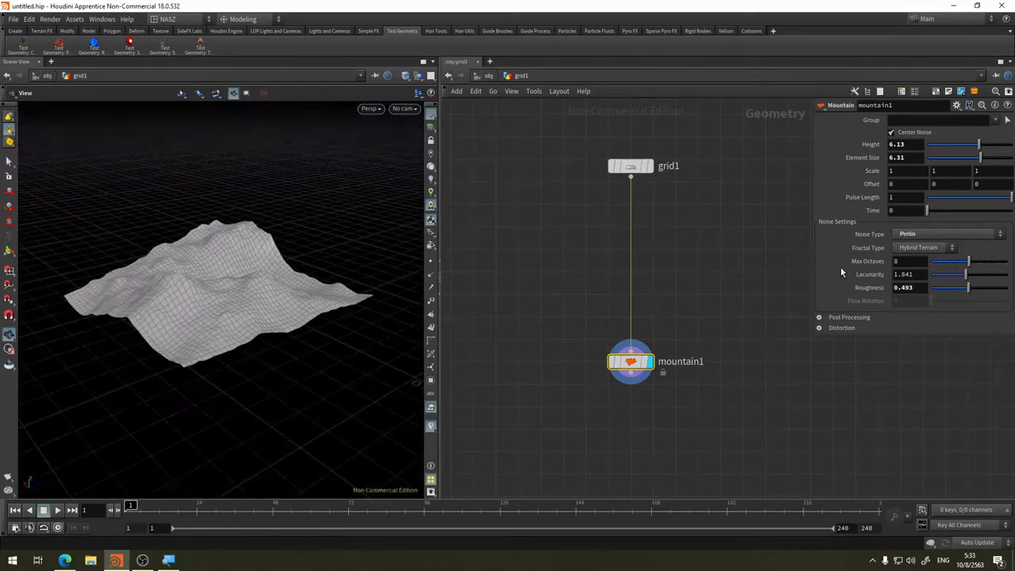
{"action": "left_click", "coordinate": [926, 236]}
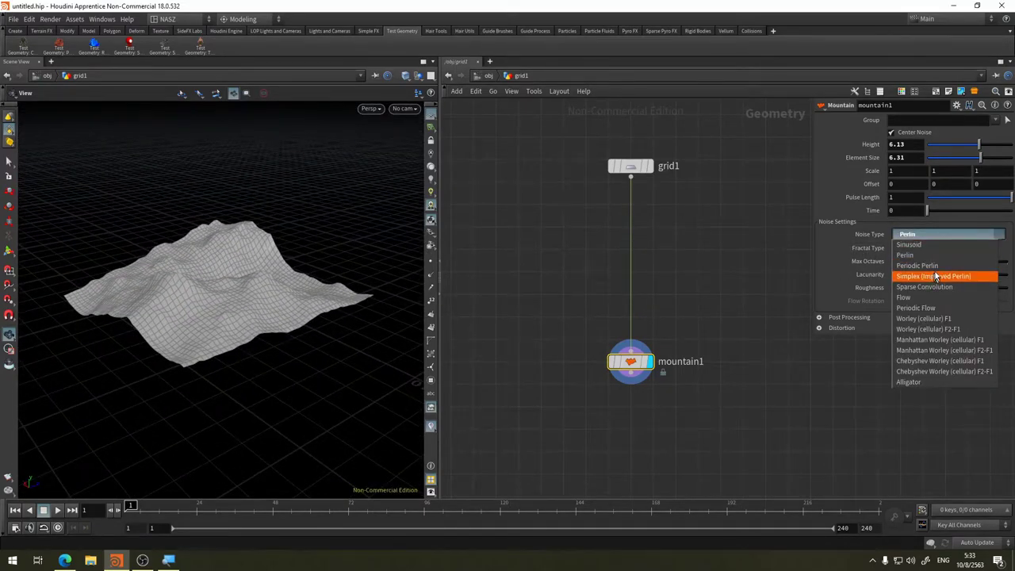
{"action": "left_click", "coordinate": [947, 288]}
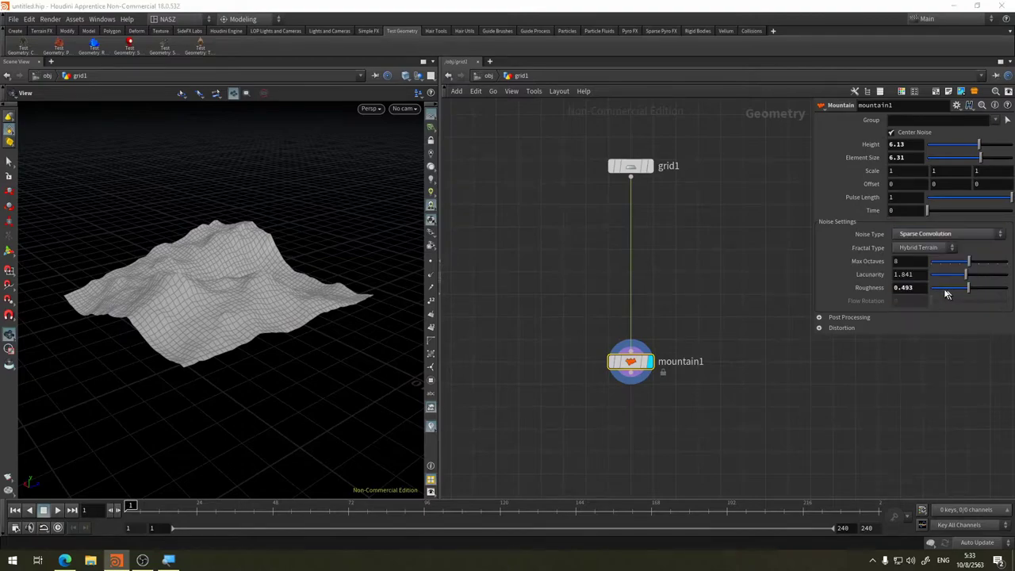
{"action": "mouse_move", "coordinate": [272, 215]}
{"action": "left_mouse_down"}
{"action": "mouse_move", "coordinate": [344, 242]}
{"action": "mouse_move", "coordinate": [331, 267]}
{"action": "mouse_move", "coordinate": [231, 244]}
{"action": "mouse_move", "coordinate": [320, 254]}
{"action": "left_mouse_up"}
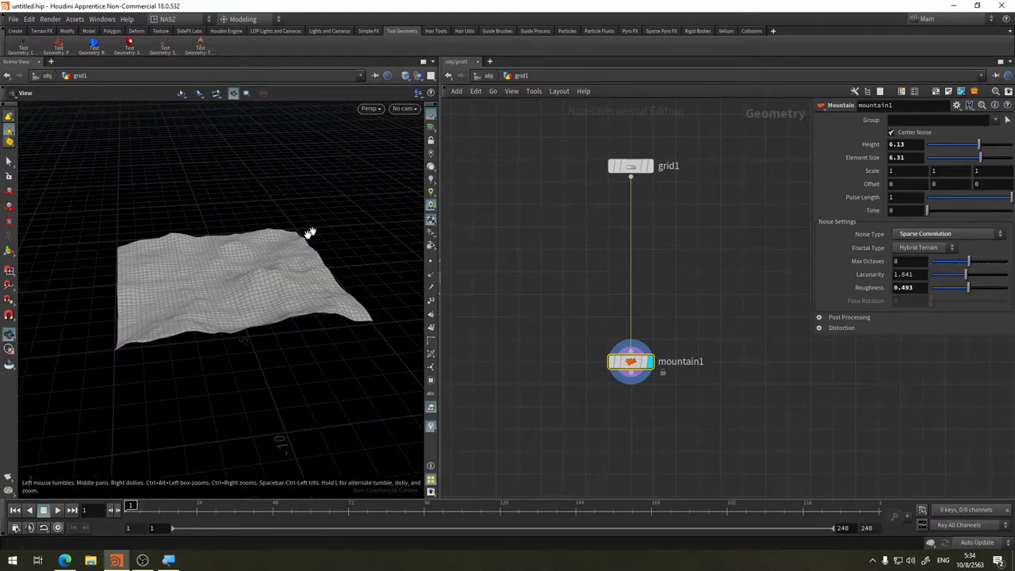
{"action": "left_click", "coordinate": [944, 235]}
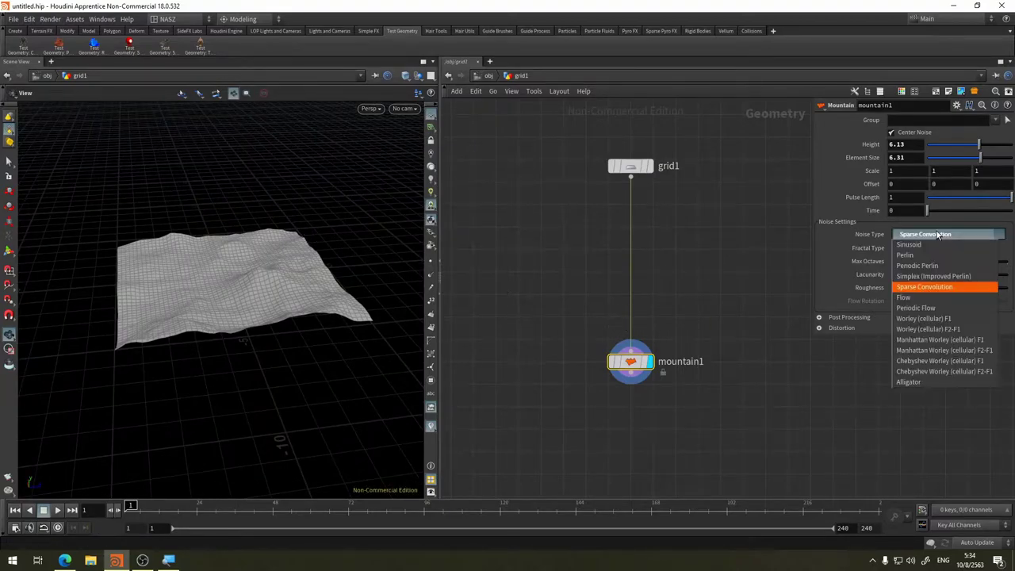
{"action": "left_click", "coordinate": [937, 321]}
{"action": "mouse_move", "coordinate": [335, 172]}
{"action": "left_mouse_down"}
{"action": "mouse_move", "coordinate": [256, 230]}
{"action": "mouse_move", "coordinate": [180, 221]}
{"action": "mouse_move", "coordinate": [288, 215]}
{"action": "mouse_move", "coordinate": [245, 265]}
{"action": "mouse_move", "coordinate": [215, 247]}
{"action": "mouse_move", "coordinate": [235, 180]}
{"action": "mouse_move", "coordinate": [324, 198]}
{"action": "mouse_move", "coordinate": [271, 255]}
{"action": "left_mouse_up"}
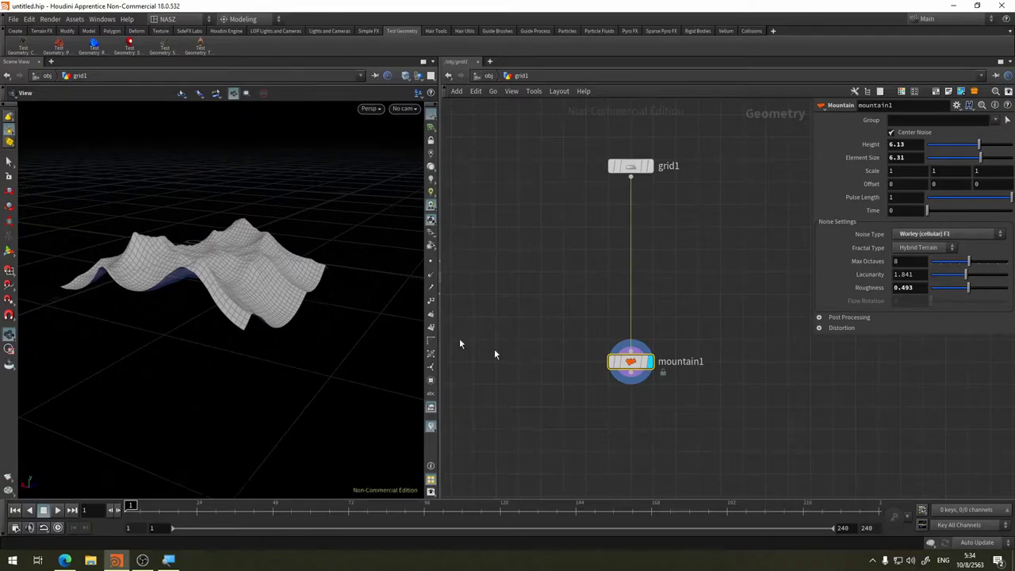
Keep Worley (cellular) F1 and set Lacunarity to 1.92 and Roughness to 0.674
{"action": "left_click", "coordinate": [935, 235]}
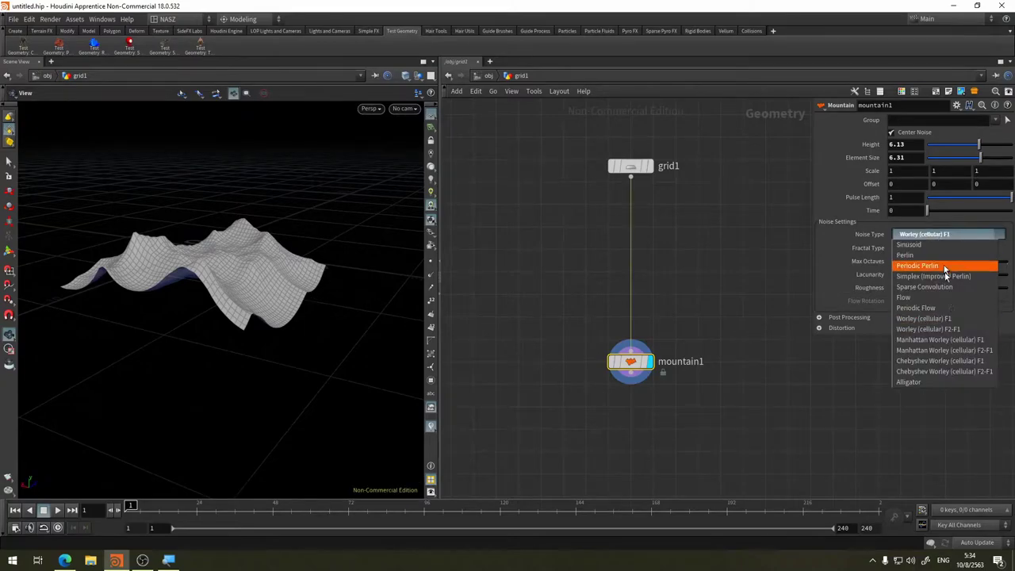
{"action": "left_click", "coordinate": [942, 318]}
{"action": "mouse_move", "coordinate": [315, 207]}
{"action": "left_mouse_down"}
{"action": "mouse_move", "coordinate": [329, 220]}
{"action": "mouse_move", "coordinate": [203, 215]}
{"action": "mouse_move", "coordinate": [301, 230]}
{"action": "left_mouse_up"}
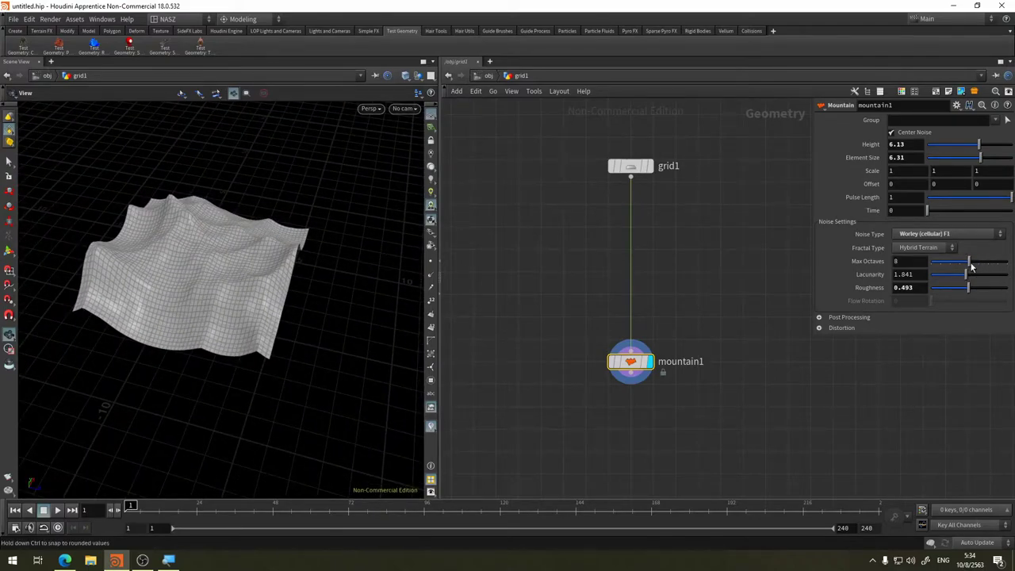
{"action": "left_click_drag", "start_coordinate": [967, 277], "coordinate": [983, 287]}
{"action": "mouse_move", "coordinate": [336, 227]}
{"action": "left_mouse_down"}
{"action": "mouse_move", "coordinate": [193, 220]}
{"action": "mouse_move", "coordinate": [201, 254]}
{"action": "mouse_move", "coordinate": [290, 220]}
{"action": "mouse_move", "coordinate": [229, 195]}
{"action": "left_mouse_up"}
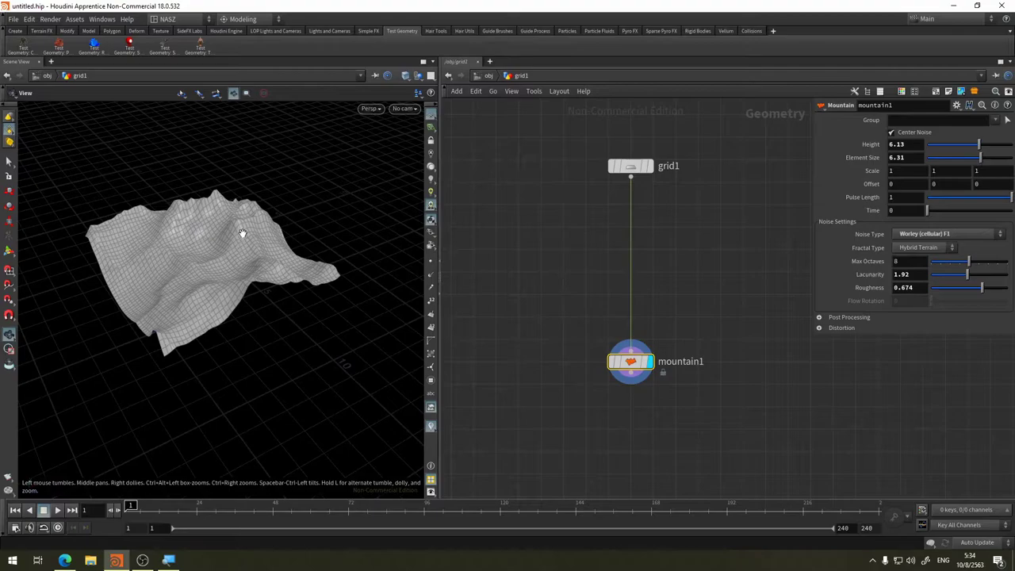
{"action": "mouse_move", "coordinate": [210, 261]}
{"action": "left_mouse_down"}
{"action": "mouse_move", "coordinate": [259, 267]}
{"action": "mouse_move", "coordinate": [199, 261]}
{"action": "left_mouse_up"}
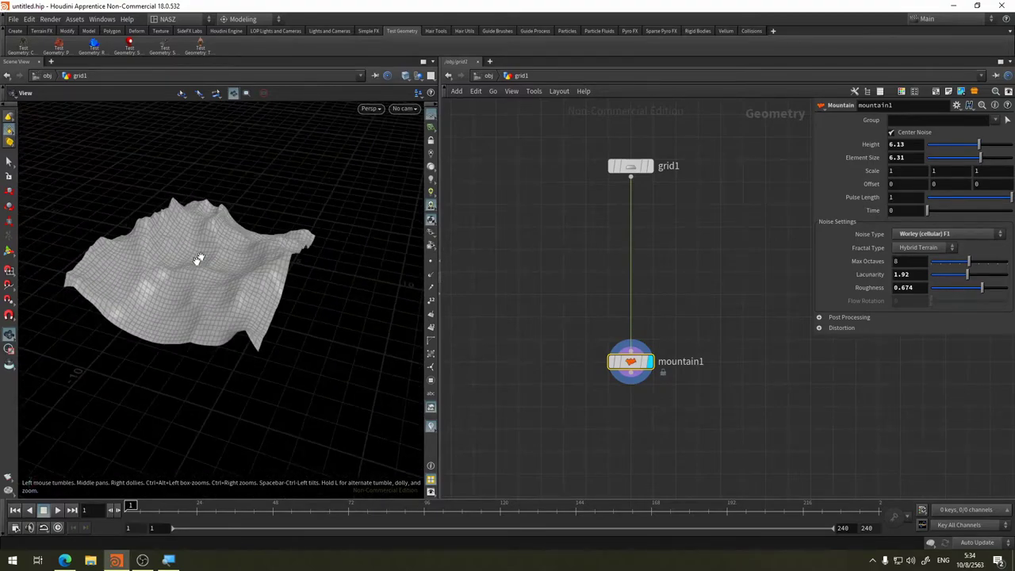
Try Manhattan Worley (cellular) F1 noise with a lowered roughness
{"action": "left_click", "coordinate": [925, 234]}
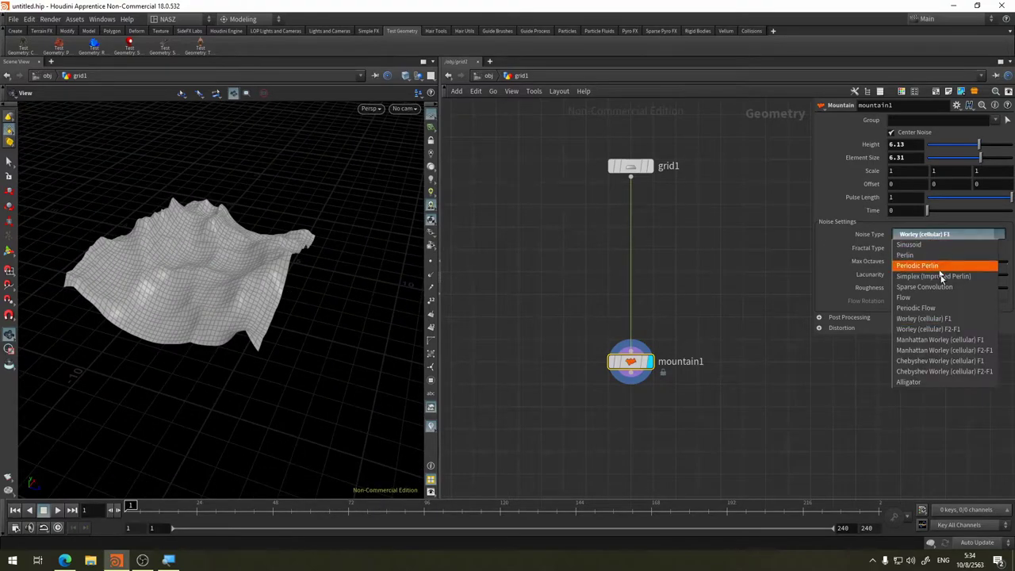
{"action": "left_click", "coordinate": [960, 342]}
{"action": "mouse_move", "coordinate": [261, 262]}
{"action": "left_mouse_down"}
{"action": "mouse_move", "coordinate": [341, 267]}
{"action": "mouse_move", "coordinate": [286, 262]}
{"action": "left_mouse_up"}
{"action": "left_click_drag", "start_coordinate": [982, 288], "coordinate": [966, 295]}
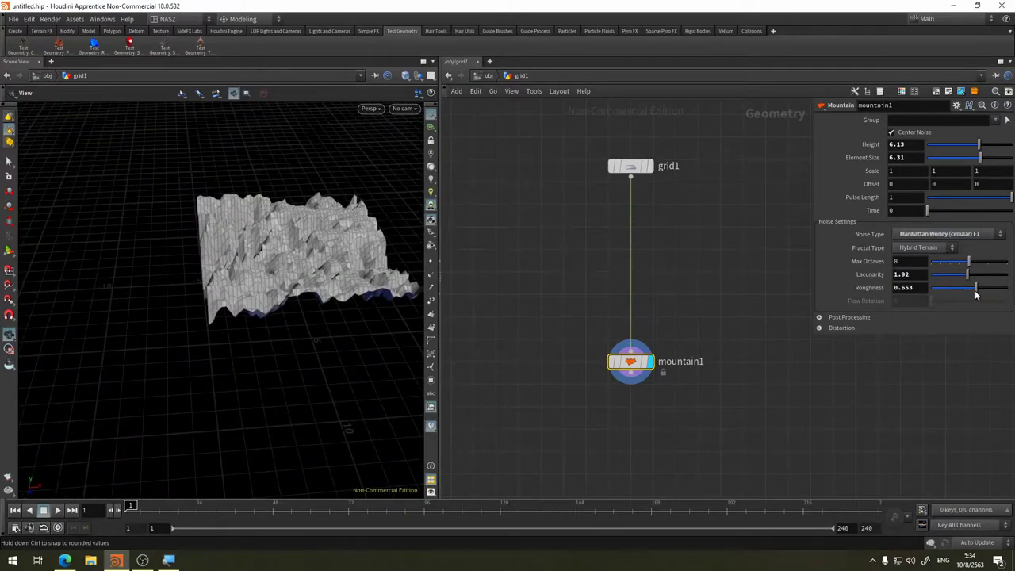
Switch to Chebyshev Worley (cellular) F1 noise with Roughness 0.188
{"action": "left_click", "coordinate": [950, 235]}
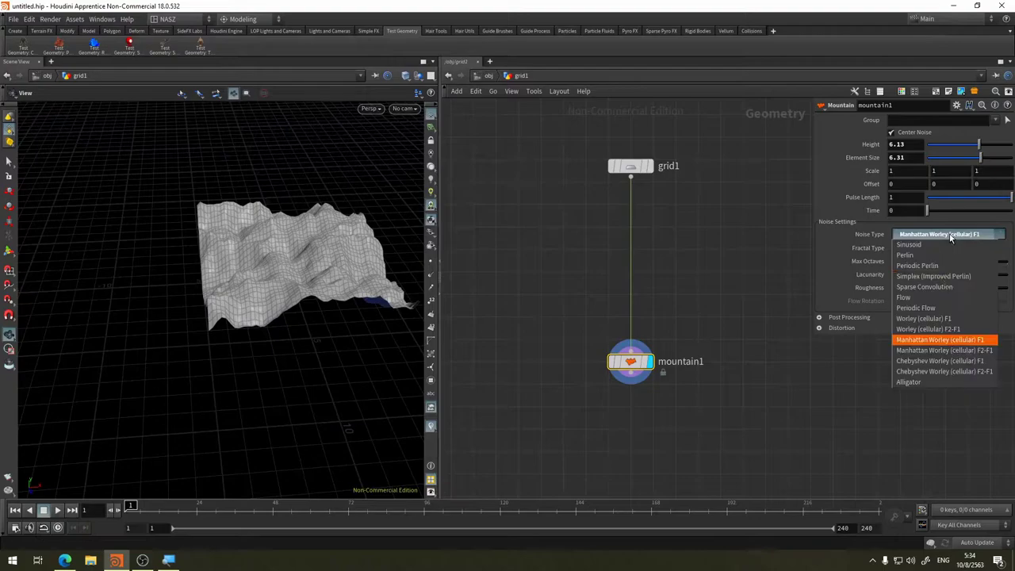
{"action": "left_click", "coordinate": [952, 361]}
{"action": "mouse_move", "coordinate": [350, 162]}
{"action": "left_mouse_down"}
{"action": "mouse_move", "coordinate": [227, 272]}
{"action": "mouse_move", "coordinate": [343, 251]}
{"action": "mouse_move", "coordinate": [274, 261]}
{"action": "left_mouse_up"}
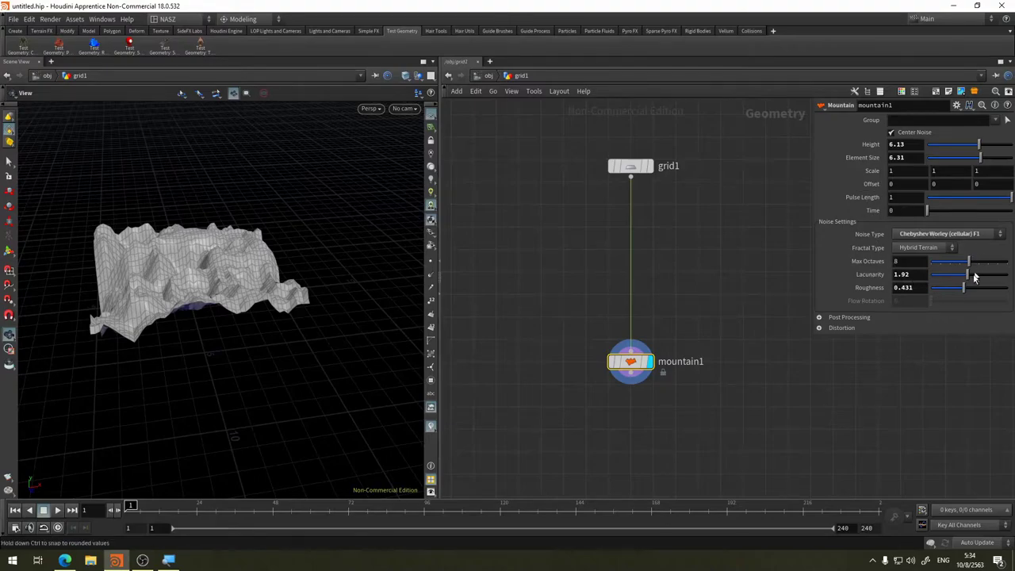
{"action": "mouse_move", "coordinate": [965, 289]}
{"action": "left_mouse_down"}
{"action": "mouse_move", "coordinate": [972, 292]}
{"action": "mouse_move", "coordinate": [945, 288]}
{"action": "left_mouse_up"}
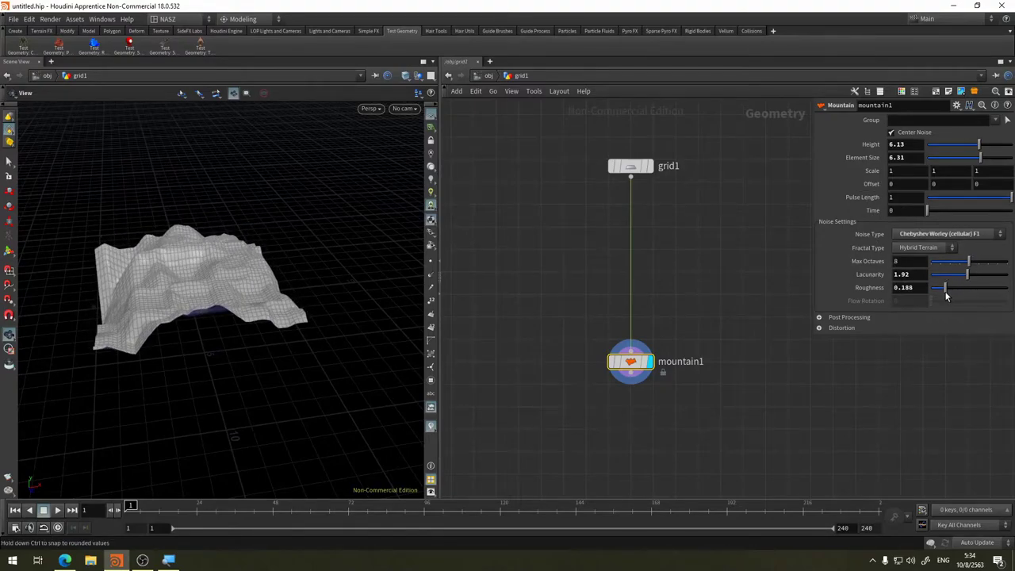
{"action": "mouse_move", "coordinate": [324, 206]}
{"action": "left_mouse_down"}
{"action": "mouse_move", "coordinate": [362, 203]}
{"action": "mouse_move", "coordinate": [261, 233]}
{"action": "mouse_move", "coordinate": [275, 188]}
{"action": "mouse_move", "coordinate": [313, 251]}
{"action": "mouse_move", "coordinate": [238, 294]}
{"action": "mouse_move", "coordinate": [264, 240]}
{"action": "left_mouse_up"}
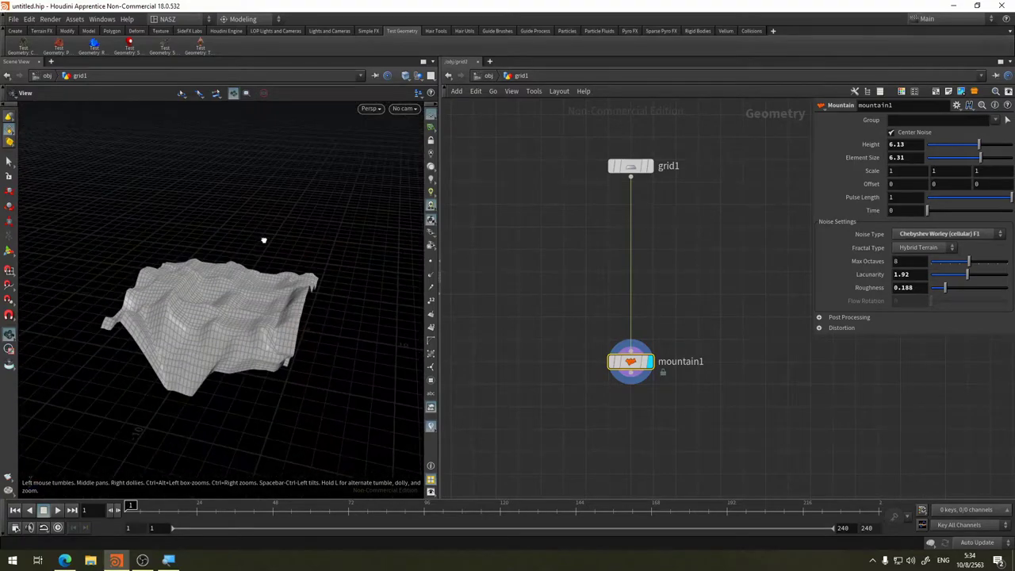
{"action": "left_click", "coordinate": [964, 236]}
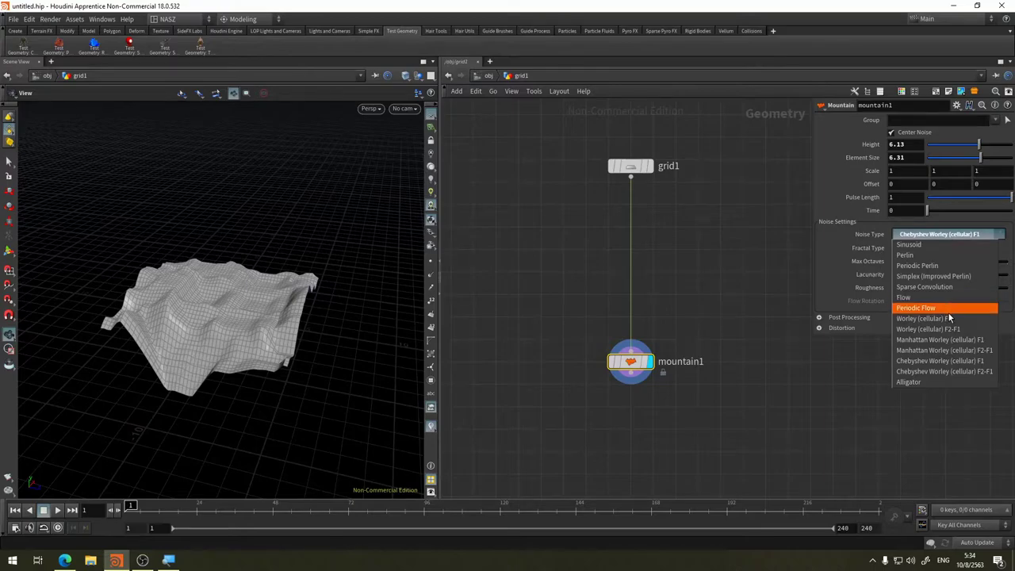
Use Alligator noise with roughness 0.451 and Element Size dropped to 2.19, then raised to 5.63
{"action": "left_click", "coordinate": [942, 382]}
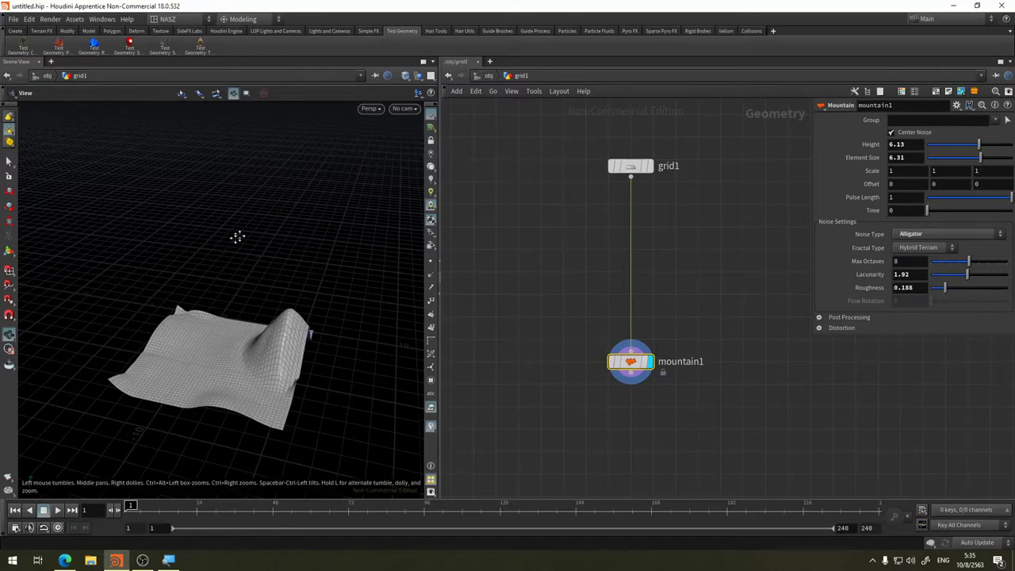
{"action": "left_click_drag", "start_coordinate": [238, 236], "coordinate": [386, 302]}
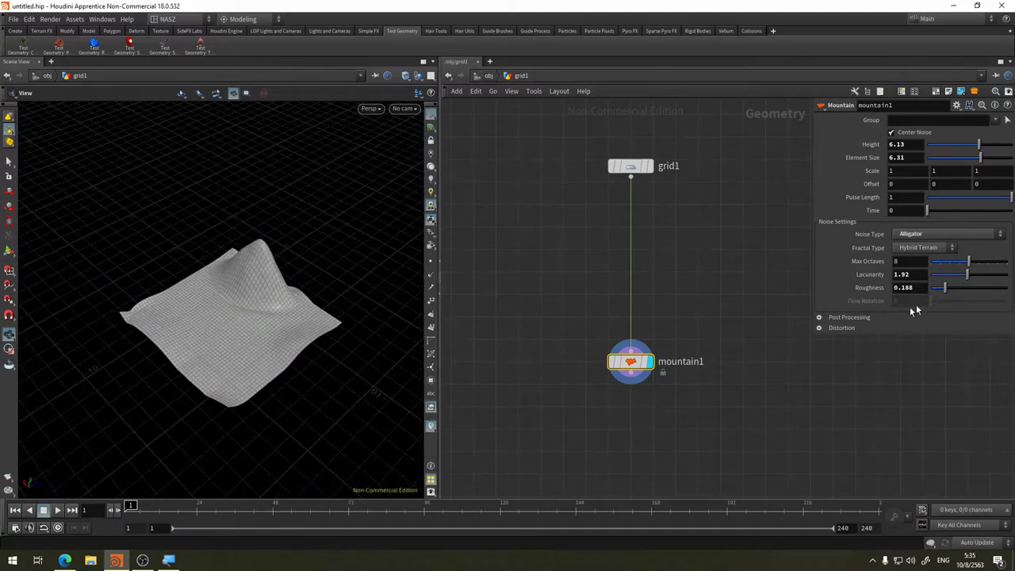
{"action": "mouse_move", "coordinate": [945, 288]}
{"action": "left_mouse_down"}
{"action": "mouse_move", "coordinate": [1008, 294]}
{"action": "mouse_move", "coordinate": [956, 303]}
{"action": "mouse_move", "coordinate": [970, 275]}
{"action": "mouse_move", "coordinate": [976, 295]}
{"action": "mouse_move", "coordinate": [966, 295]}
{"action": "left_mouse_up"}
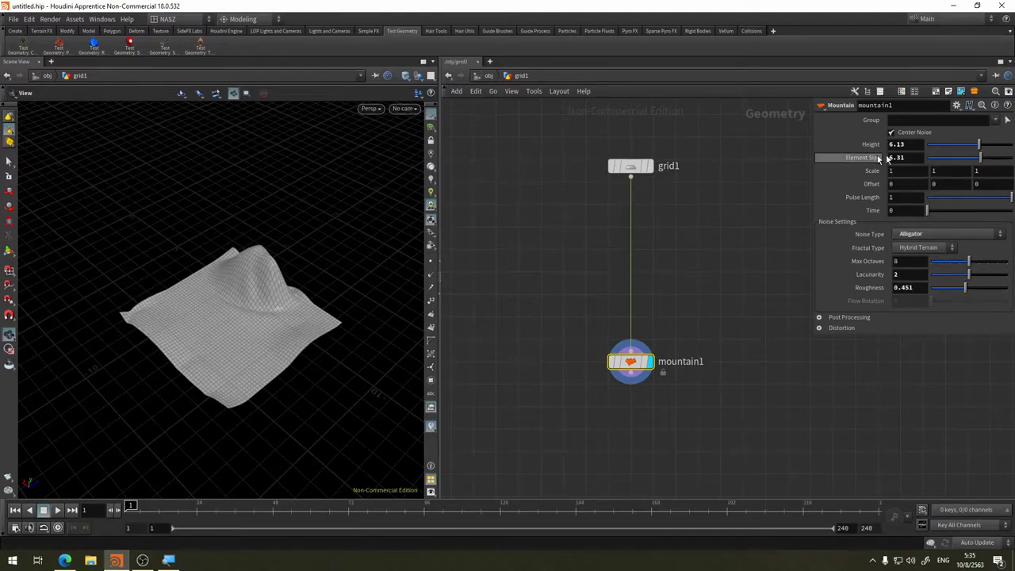
{"action": "left_click_drag", "start_coordinate": [981, 158], "coordinate": [946, 157]}
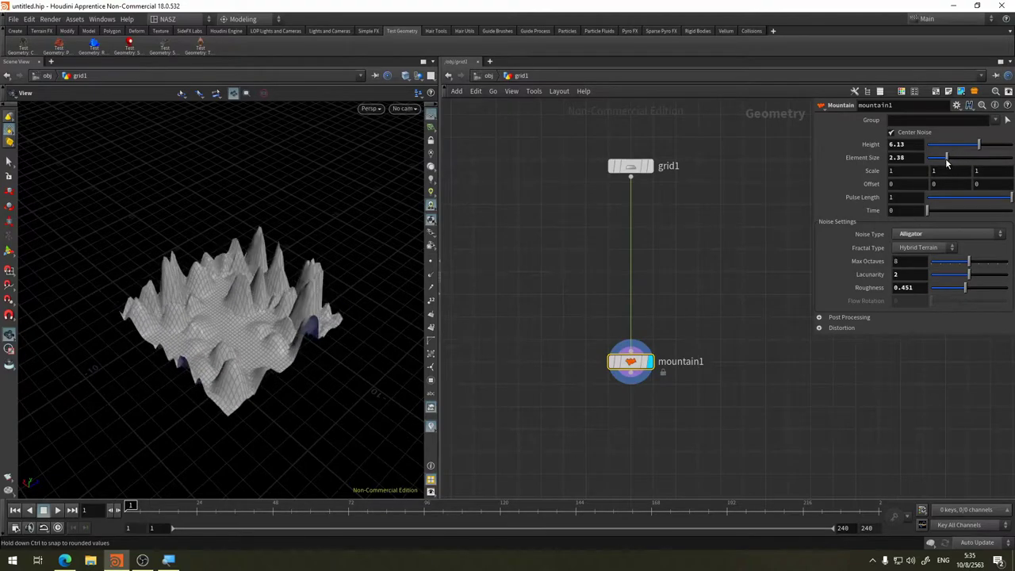
{"action": "mouse_move", "coordinate": [254, 286]}
{"action": "left_mouse_down"}
{"action": "mouse_move", "coordinate": [225, 301]}
{"action": "mouse_move", "coordinate": [218, 213]}
{"action": "left_mouse_up"}
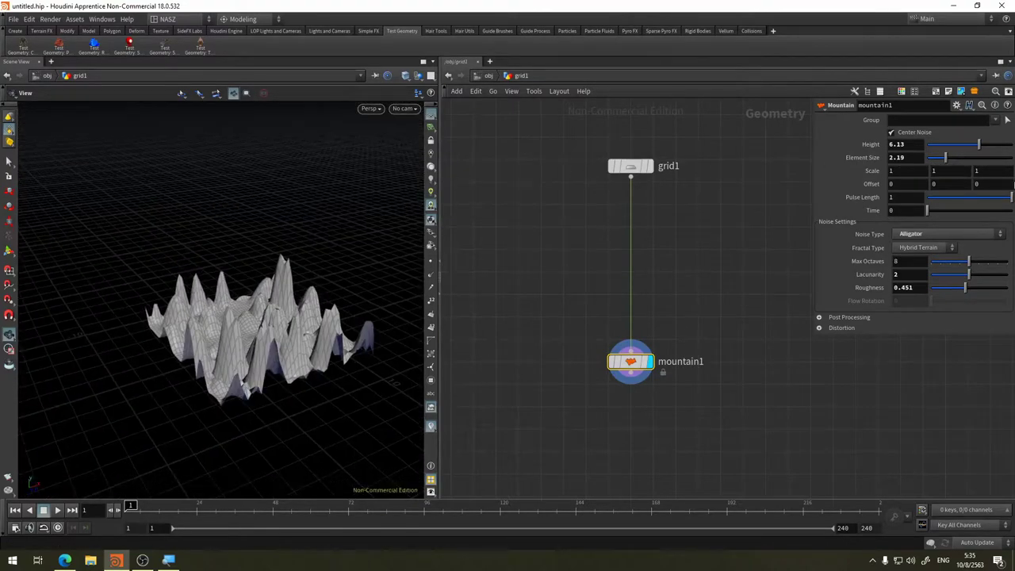
{"action": "left_click_drag", "start_coordinate": [963, 159], "coordinate": [975, 158]}
{"action": "left_click", "coordinate": [960, 234]}
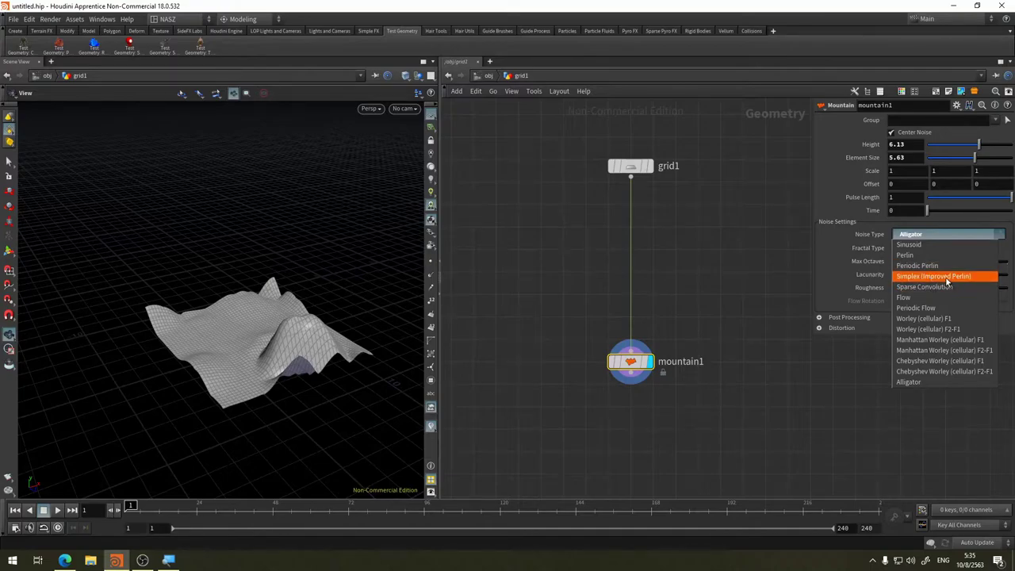
Switch mountain1 to Simplex (Improved Perlin) noise and compare Standard (fBm), Terrain and Hybrid Terrain fractals
{"action": "left_click", "coordinate": [947, 277]}
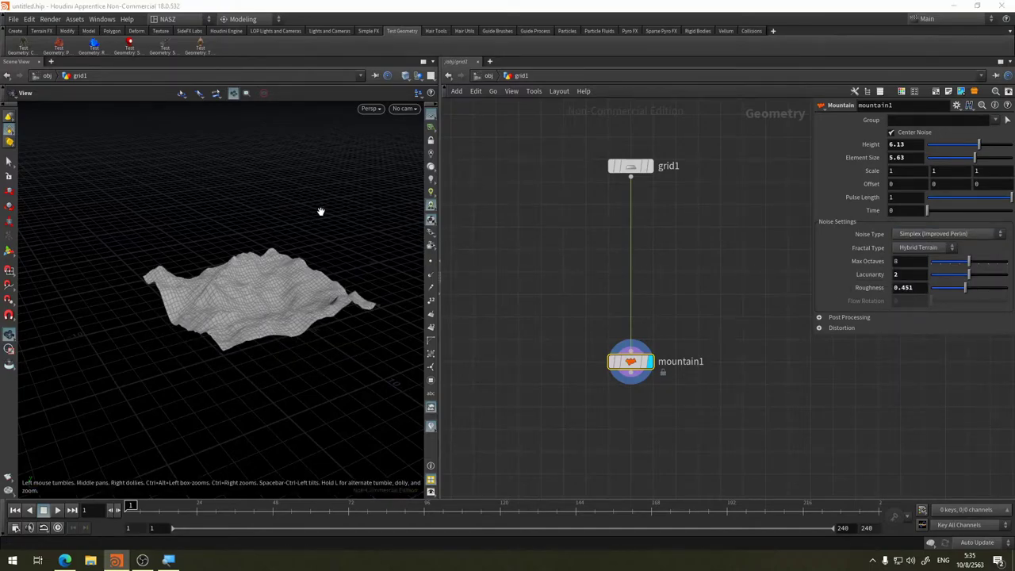
{"action": "mouse_move", "coordinate": [320, 211]}
{"action": "left_mouse_down"}
{"action": "mouse_move", "coordinate": [238, 257]}
{"action": "mouse_move", "coordinate": [234, 240]}
{"action": "left_mouse_up"}
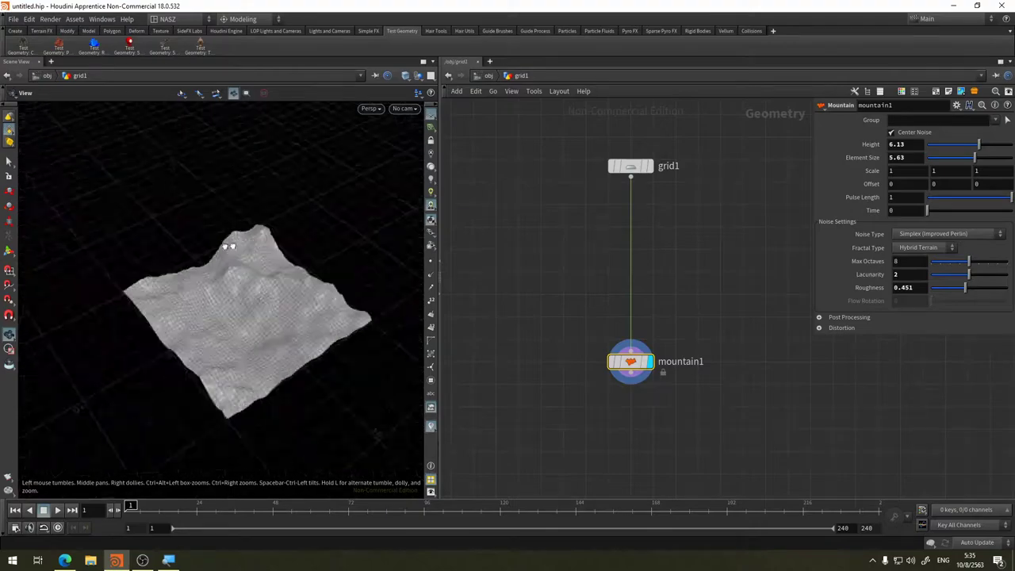
{"action": "left_click", "coordinate": [929, 250]}
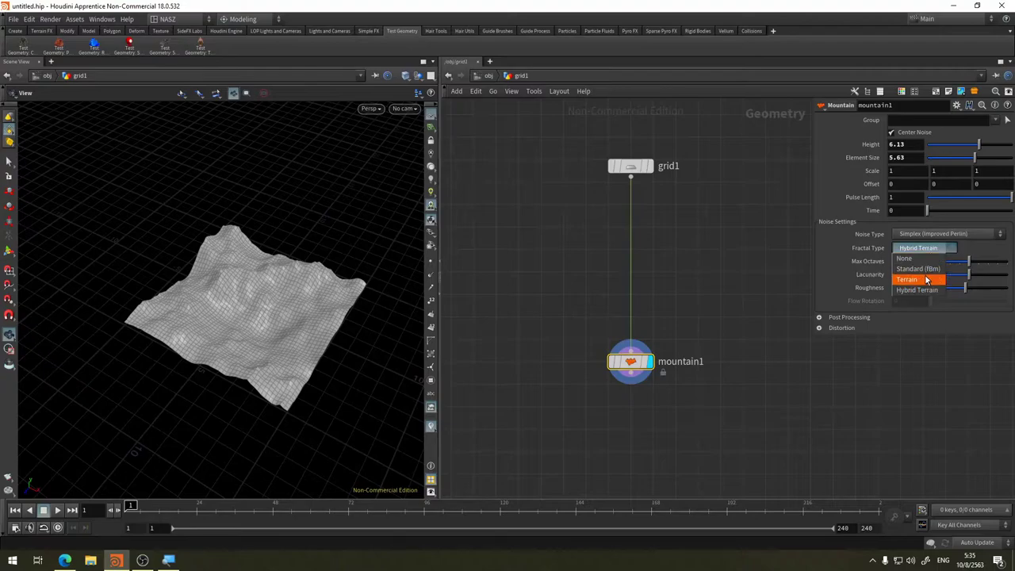
{"action": "left_click", "coordinate": [927, 271]}
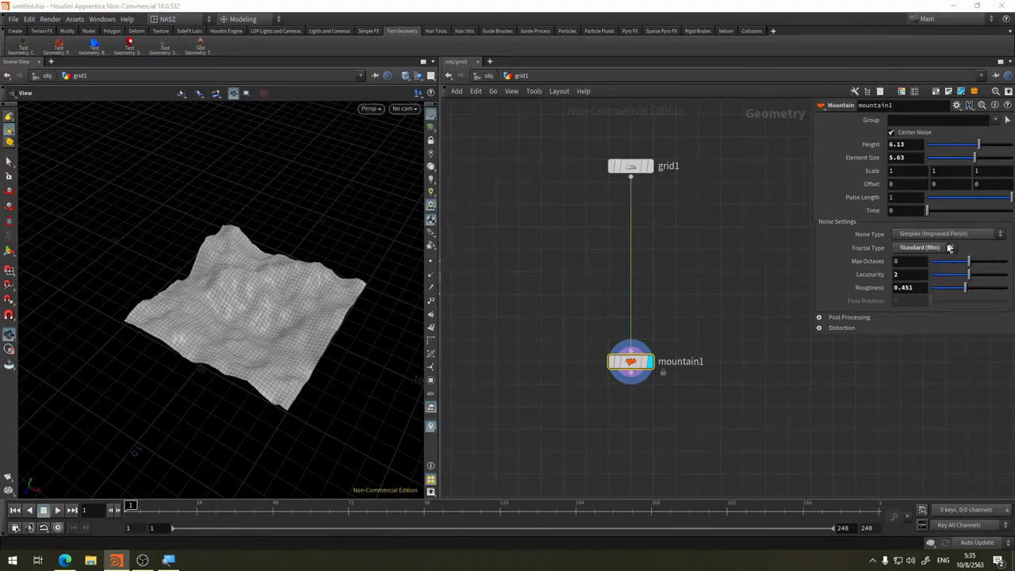
{"action": "left_click", "coordinate": [941, 251]}
{"action": "left_click", "coordinate": [929, 280]}
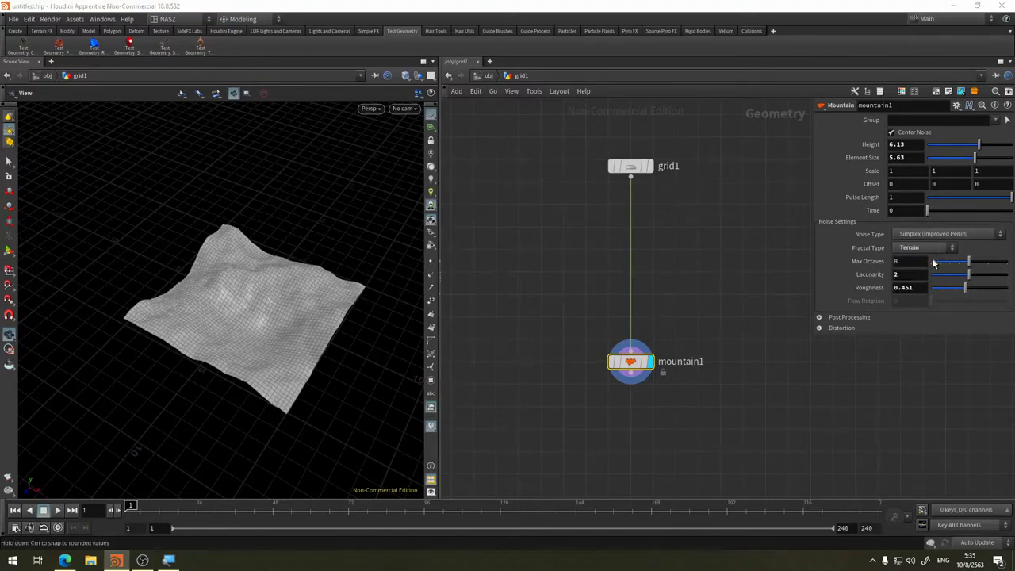
{"action": "left_click", "coordinate": [933, 250]}
{"action": "left_click", "coordinate": [934, 291]}
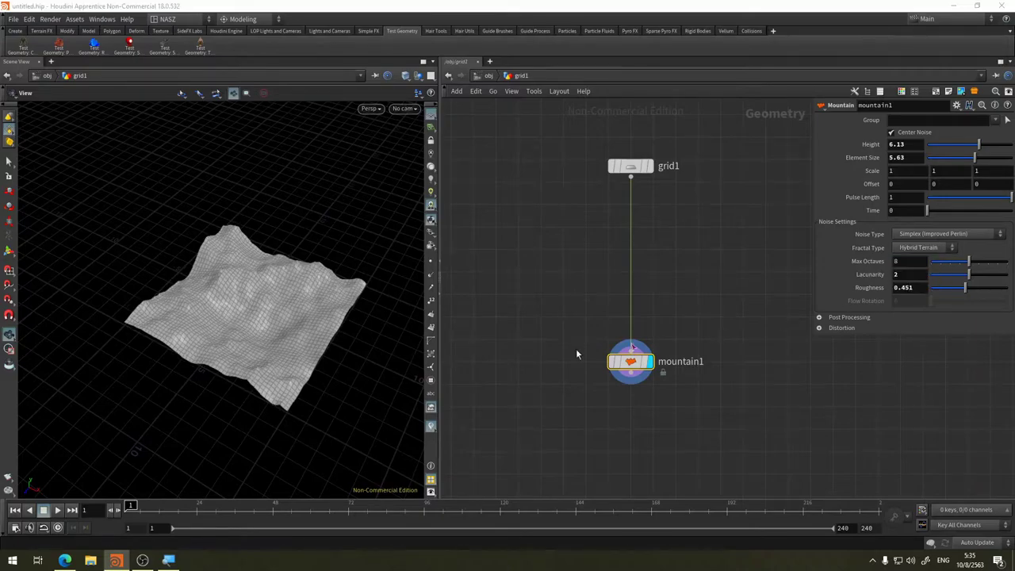
{"action": "mouse_move", "coordinate": [294, 234]}
{"action": "left_mouse_down"}
{"action": "mouse_move", "coordinate": [294, 267]}
{"action": "mouse_move", "coordinate": [275, 292]}
{"action": "mouse_move", "coordinate": [397, 267]}
{"action": "left_mouse_up"}
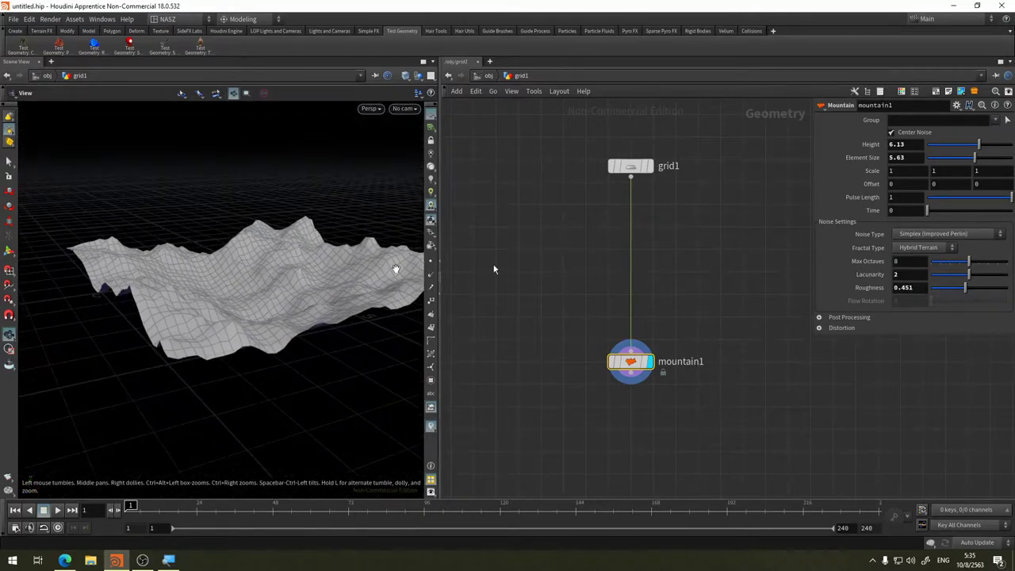
Recheck the Terrain fractal, settle on Hybrid Terrain, and expand the Post Processing settings
{"action": "left_click", "coordinate": [921, 247]}
{"action": "left_click_drag", "start_coordinate": [361, 236], "coordinate": [199, 294]}
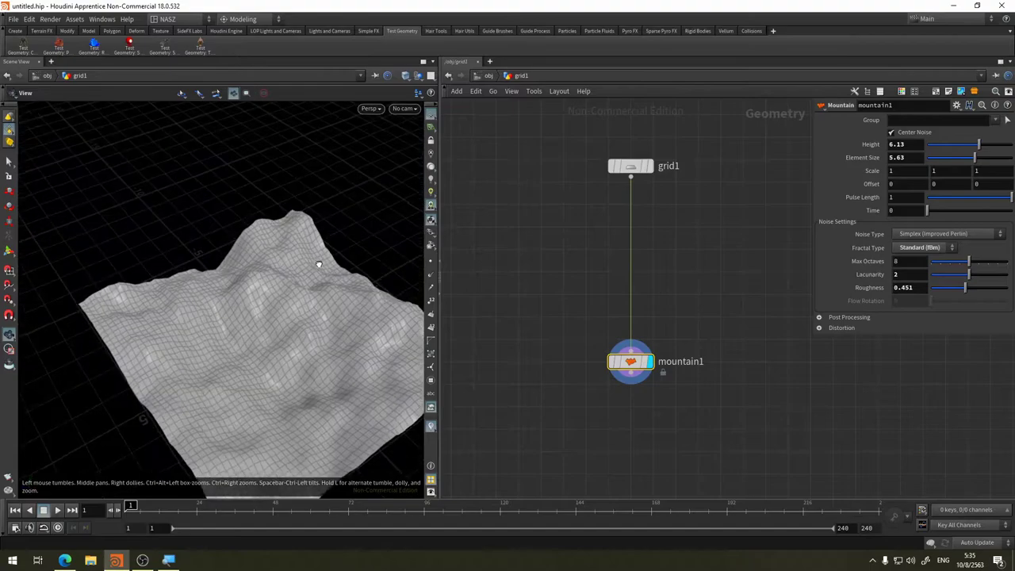
{"action": "left_click", "coordinate": [922, 248]}
{"action": "left_click", "coordinate": [922, 287]}
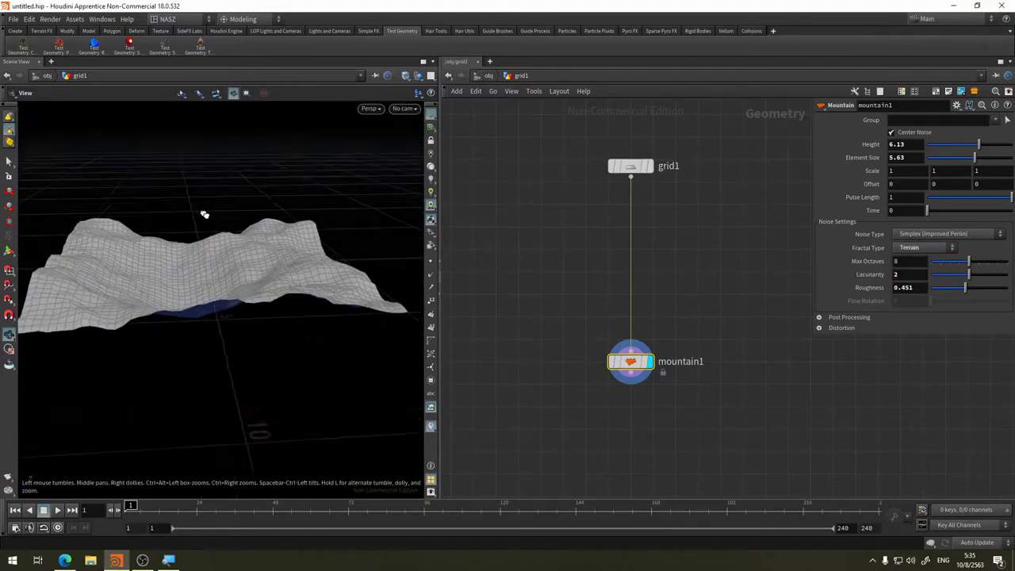
{"action": "mouse_move", "coordinate": [204, 215]}
{"action": "left_mouse_down"}
{"action": "mouse_move", "coordinate": [288, 211]}
{"action": "mouse_move", "coordinate": [227, 238]}
{"action": "mouse_move", "coordinate": [160, 230]}
{"action": "mouse_move", "coordinate": [231, 213]}
{"action": "mouse_move", "coordinate": [193, 246]}
{"action": "mouse_move", "coordinate": [188, 220]}
{"action": "mouse_move", "coordinate": [246, 251]}
{"action": "left_mouse_up"}
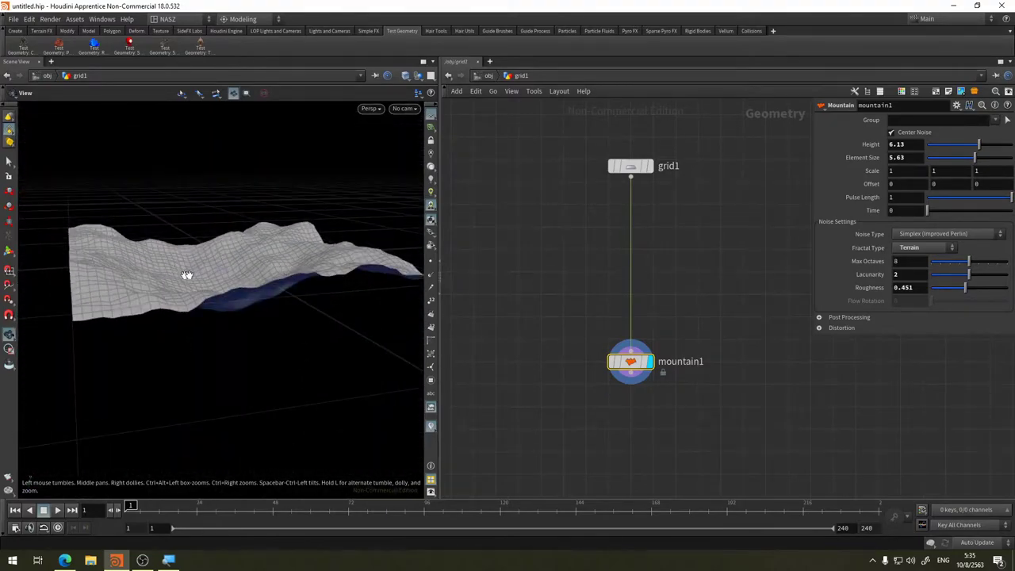
{"action": "left_click", "coordinate": [937, 249]}
{"action": "left_click", "coordinate": [928, 290]}
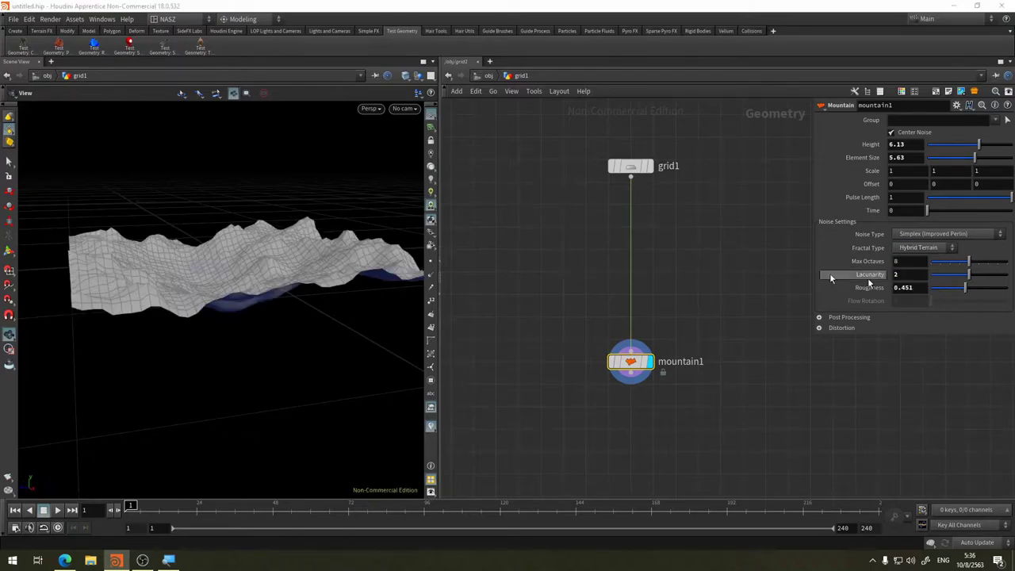
{"action": "mouse_move", "coordinate": [256, 200]}
{"action": "left_mouse_down"}
{"action": "mouse_move", "coordinate": [246, 259]}
{"action": "mouse_move", "coordinate": [269, 261]}
{"action": "left_mouse_up"}
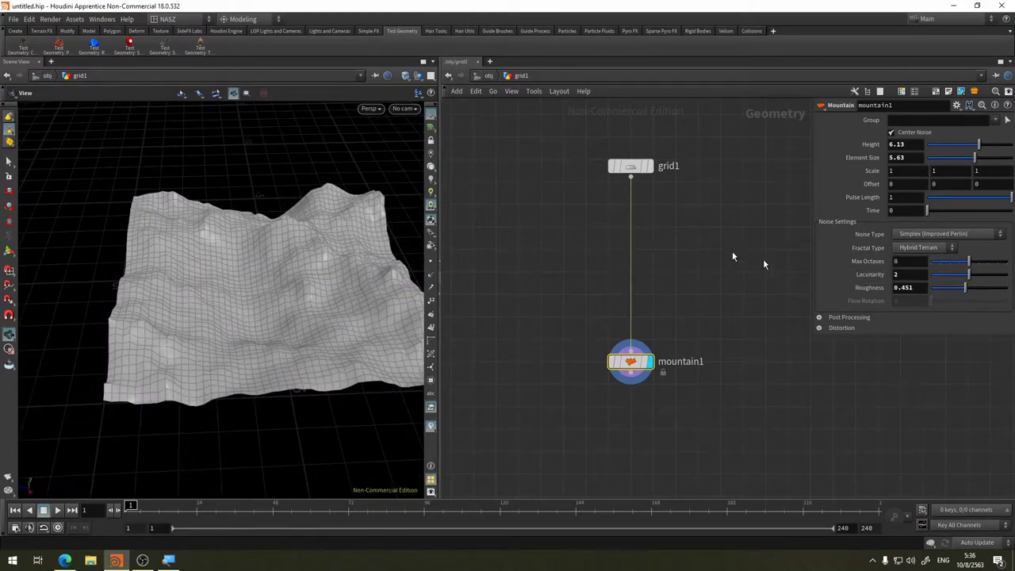
{"action": "left_click", "coordinate": [820, 317]}
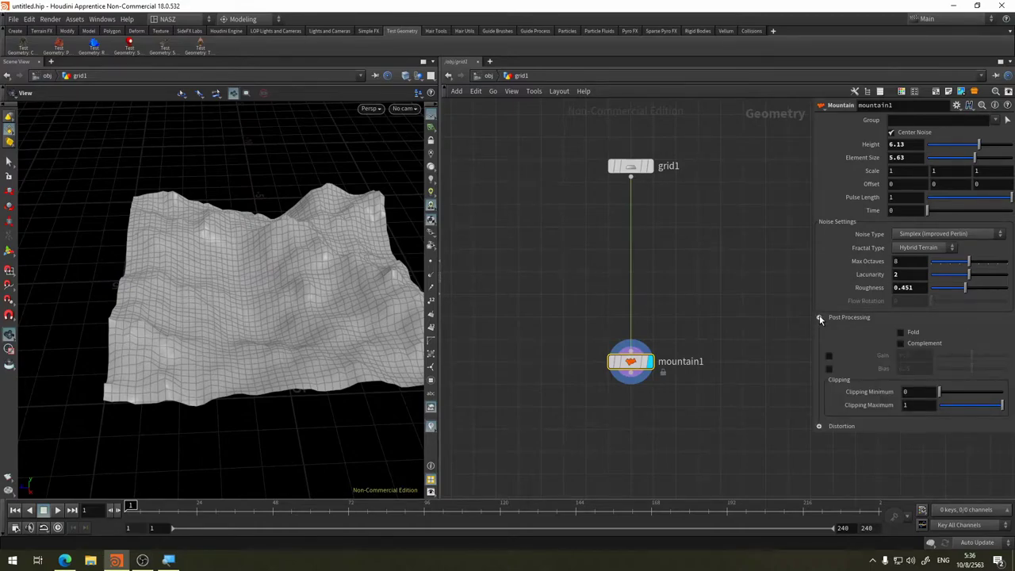
Try enabling Gain at about 0.659 and lowering Clipping Maximum to flatten the peaks
{"action": "left_click", "coordinate": [829, 355]}
{"action": "mouse_move", "coordinate": [937, 358]}
{"action": "left_mouse_down"}
{"action": "mouse_move", "coordinate": [990, 356]}
{"action": "mouse_move", "coordinate": [966, 358]}
{"action": "left_mouse_up"}
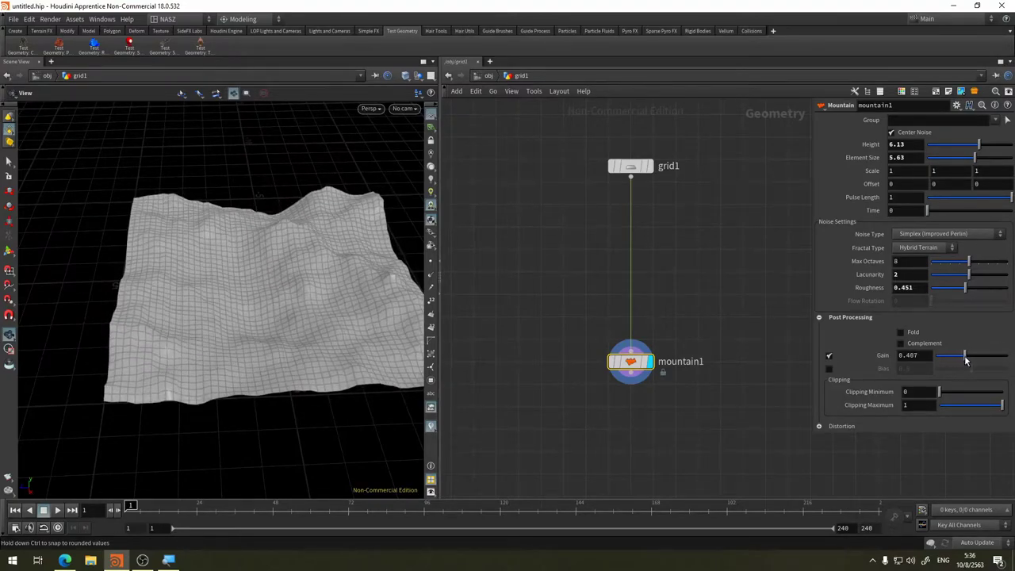
{"action": "mouse_move", "coordinate": [374, 238]}
{"action": "left_mouse_down"}
{"action": "mouse_move", "coordinate": [263, 237]}
{"action": "mouse_move", "coordinate": [245, 302]}
{"action": "mouse_move", "coordinate": [315, 275]}
{"action": "mouse_move", "coordinate": [381, 285]}
{"action": "left_mouse_up"}
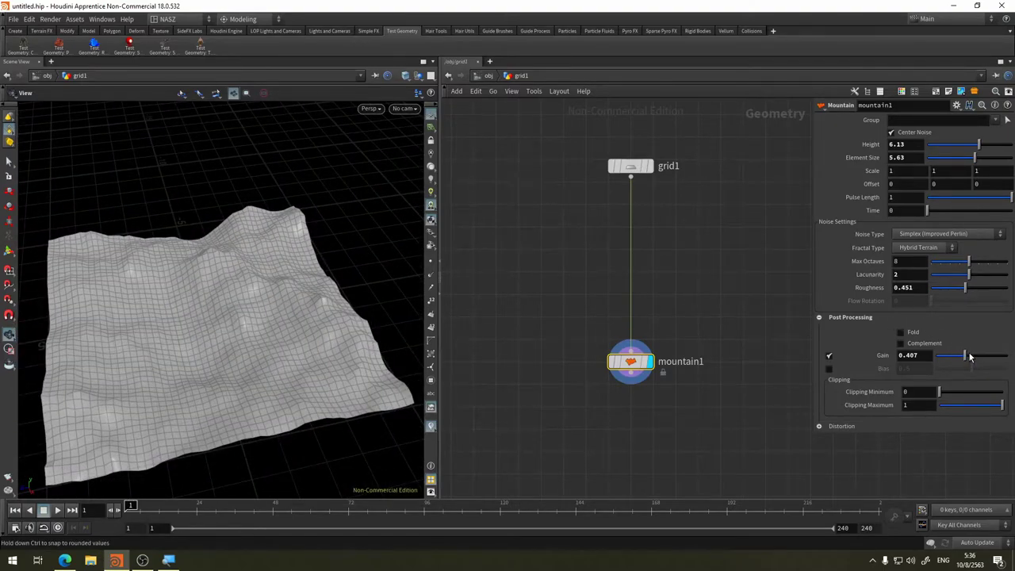
{"action": "left_click_drag", "start_coordinate": [969, 358], "coordinate": [983, 356]}
{"action": "mouse_move", "coordinate": [349, 262]}
{"action": "left_mouse_down"}
{"action": "mouse_move", "coordinate": [397, 251]}
{"action": "mouse_move", "coordinate": [325, 219]}
{"action": "mouse_move", "coordinate": [288, 231]}
{"action": "left_mouse_up"}
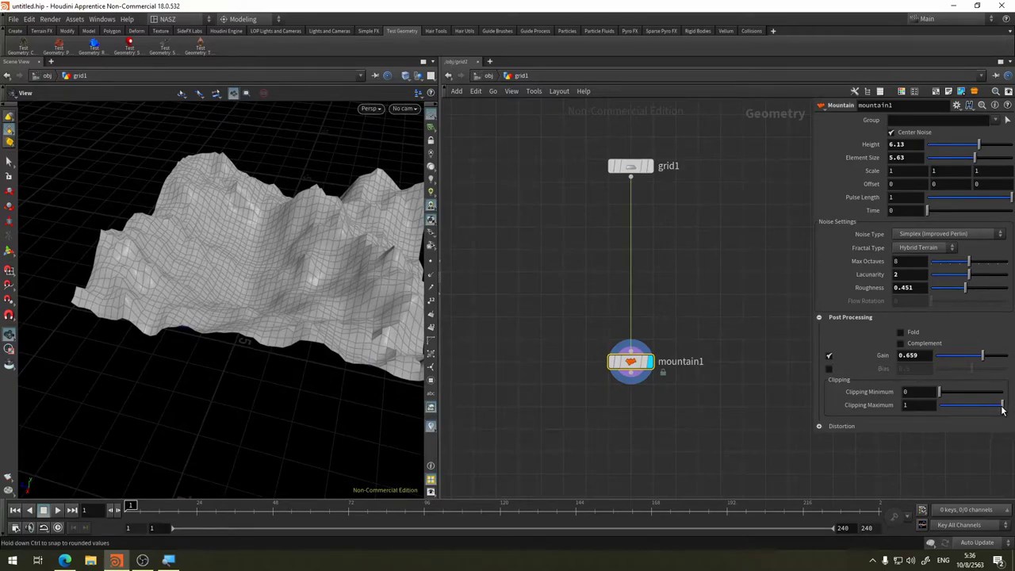
{"action": "mouse_move", "coordinate": [1002, 406]}
{"action": "left_mouse_down"}
{"action": "mouse_move", "coordinate": [961, 408]}
{"action": "mouse_move", "coordinate": [973, 407]}
{"action": "left_mouse_up"}
{"action": "mouse_move", "coordinate": [250, 270]}
{"action": "left_mouse_down"}
{"action": "mouse_move", "coordinate": [182, 295]}
{"action": "mouse_move", "coordinate": [235, 260]}
{"action": "mouse_move", "coordinate": [390, 262]}
{"action": "left_mouse_up"}
{"action": "left_click_drag", "start_coordinate": [973, 406], "coordinate": [968, 408]}
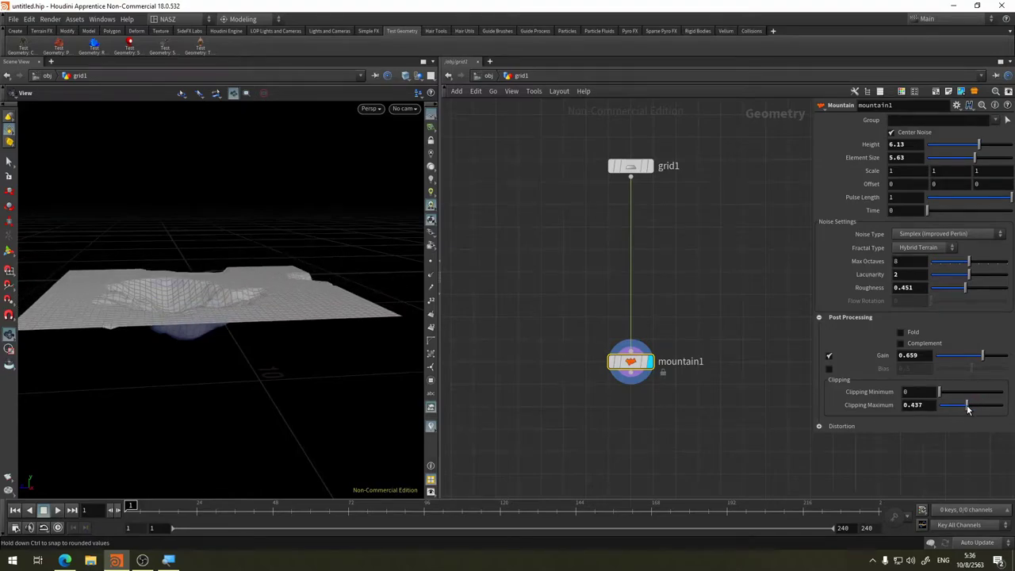
{"action": "mouse_move", "coordinate": [245, 231]}
{"action": "left_mouse_down"}
{"action": "mouse_move", "coordinate": [148, 272]}
{"action": "mouse_move", "coordinate": [243, 275]}
{"action": "mouse_move", "coordinate": [341, 254]}
{"action": "left_mouse_up"}
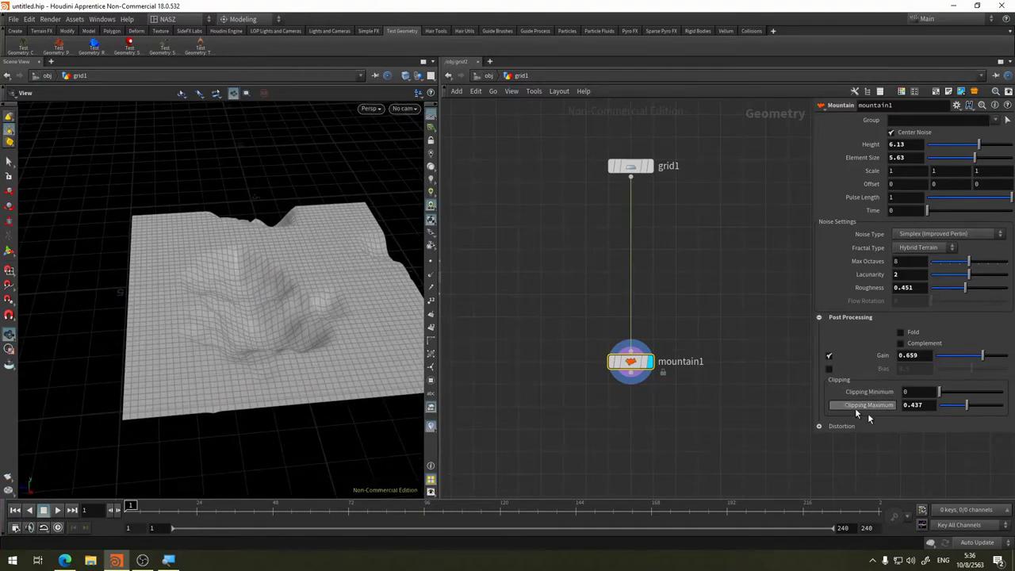
Set Clipping Maximum to 0.5, then turn Gain off and raise Clipping Maximum to 1
{"action": "left_click", "coordinate": [912, 405]}
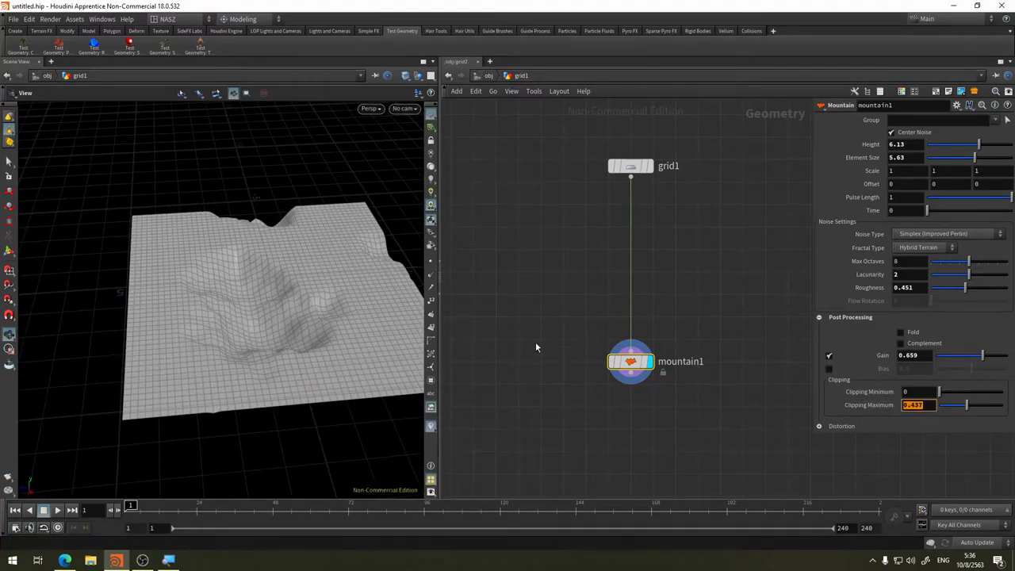
{"action": "type", "text": "0.5"}
{"action": "key", "text": "Return"}
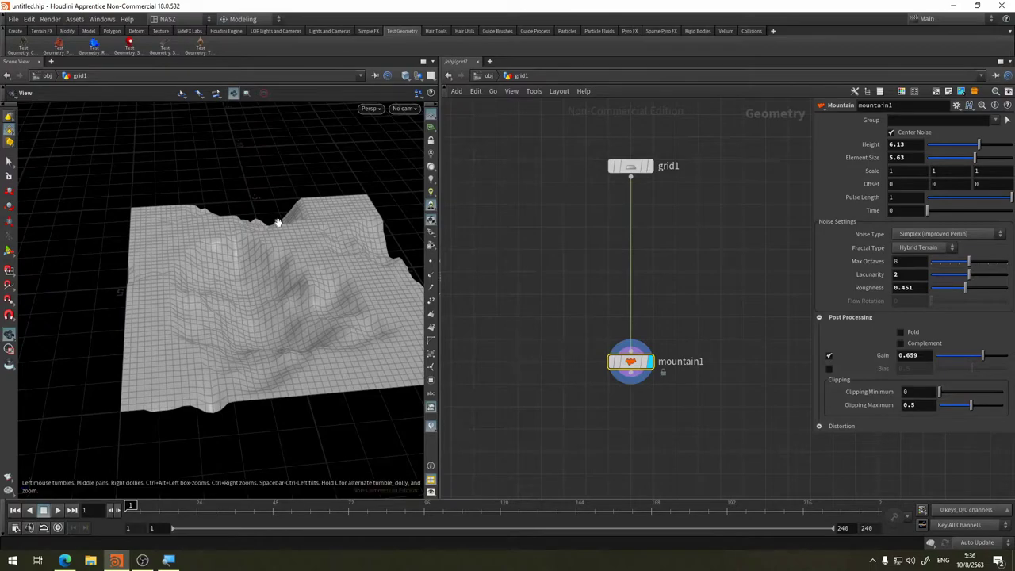
{"action": "mouse_move", "coordinate": [272, 220]}
{"action": "left_mouse_down"}
{"action": "mouse_move", "coordinate": [254, 229]}
{"action": "mouse_move", "coordinate": [180, 196]}
{"action": "mouse_move", "coordinate": [193, 241]}
{"action": "mouse_move", "coordinate": [158, 302]}
{"action": "left_mouse_up"}
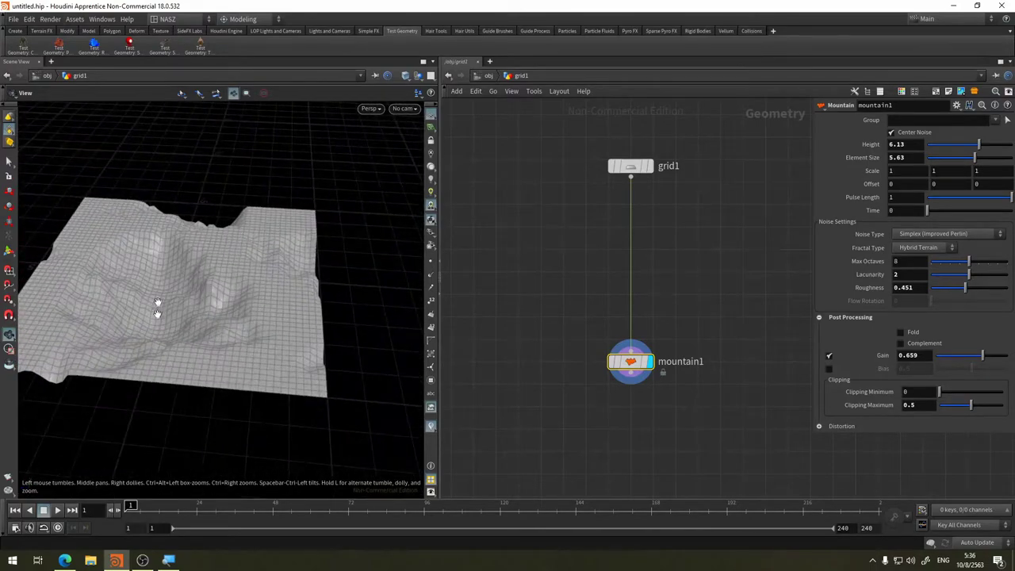
{"action": "scroll", "coordinate": [281, 134], "scroll_direction": "up", "scroll_amount": 3}
{"action": "middle_click_drag", "start_coordinate": [281, 170], "coordinate": [328, 220]}
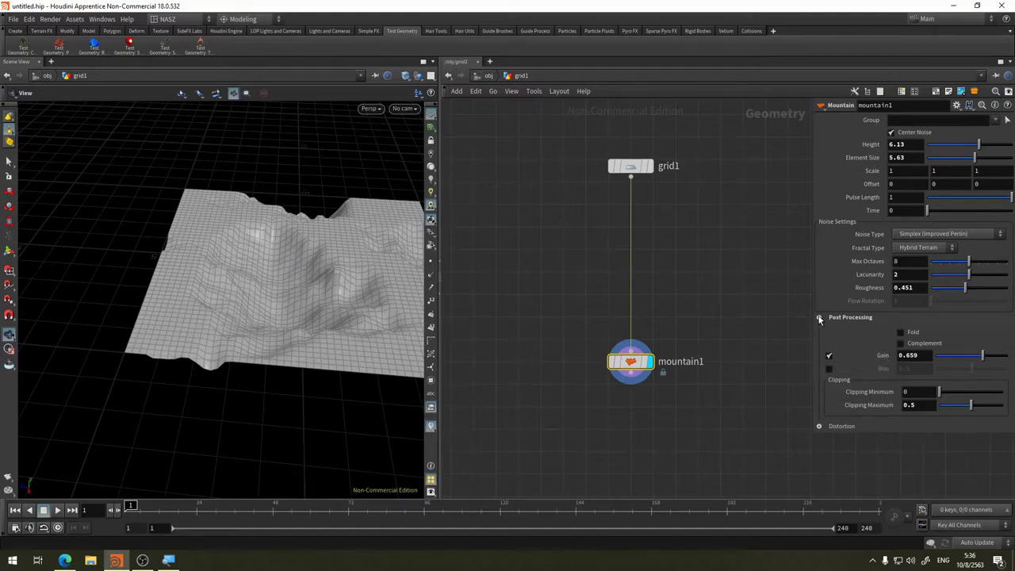
{"action": "left_click", "coordinate": [829, 355]}
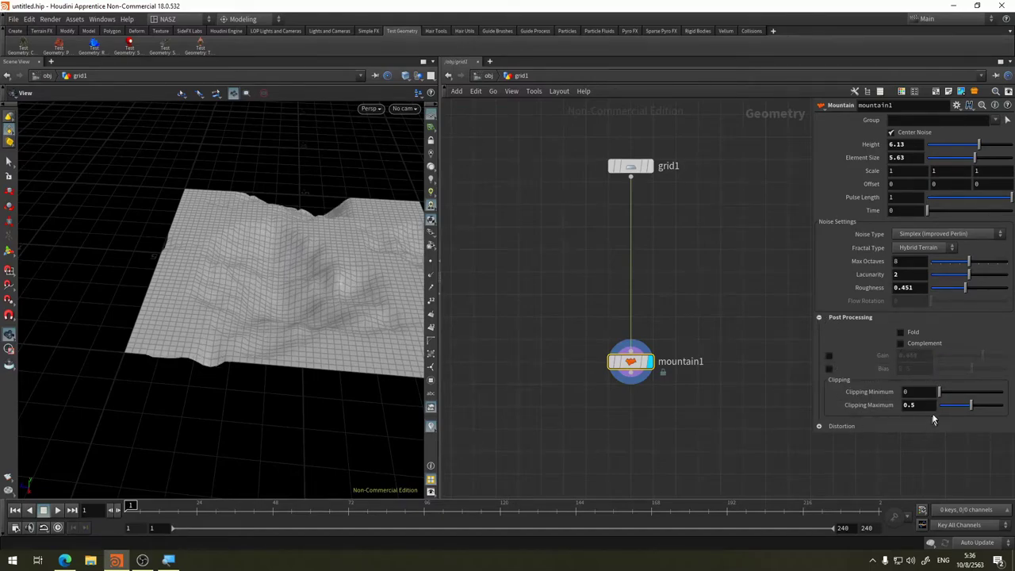
{"action": "type", "text": "1"}
{"action": "key", "text": "Return"}
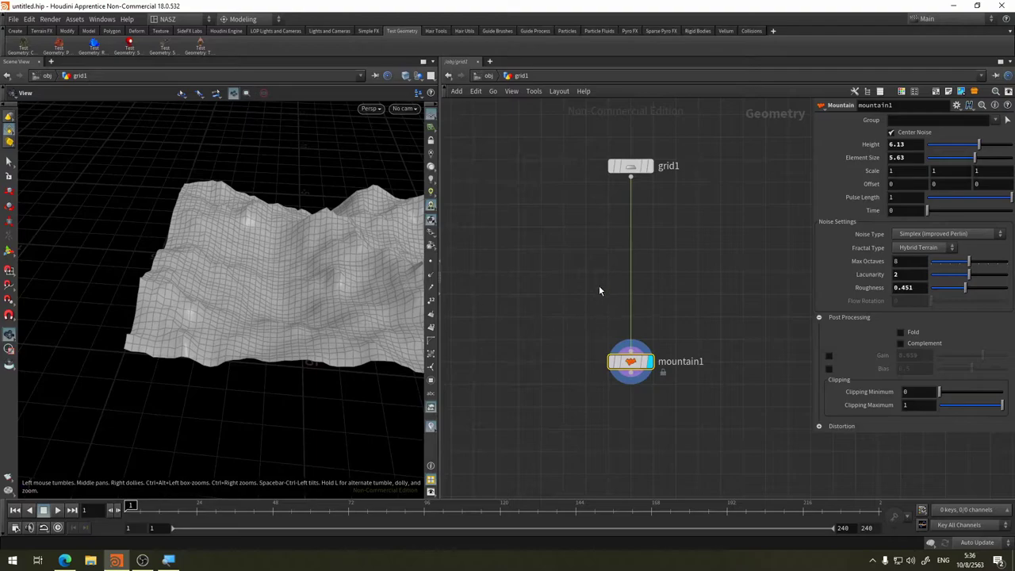
Try Gradient Warp under Distortion, then disable it and collapse Post Processing and Distortion
{"action": "left_click", "coordinate": [817, 317]}
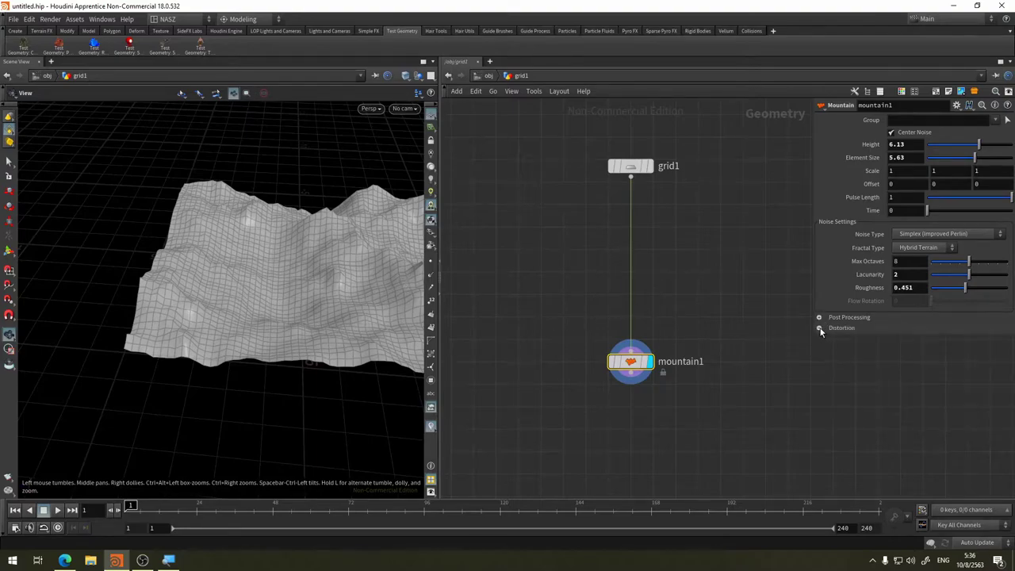
{"action": "left_click", "coordinate": [821, 329]}
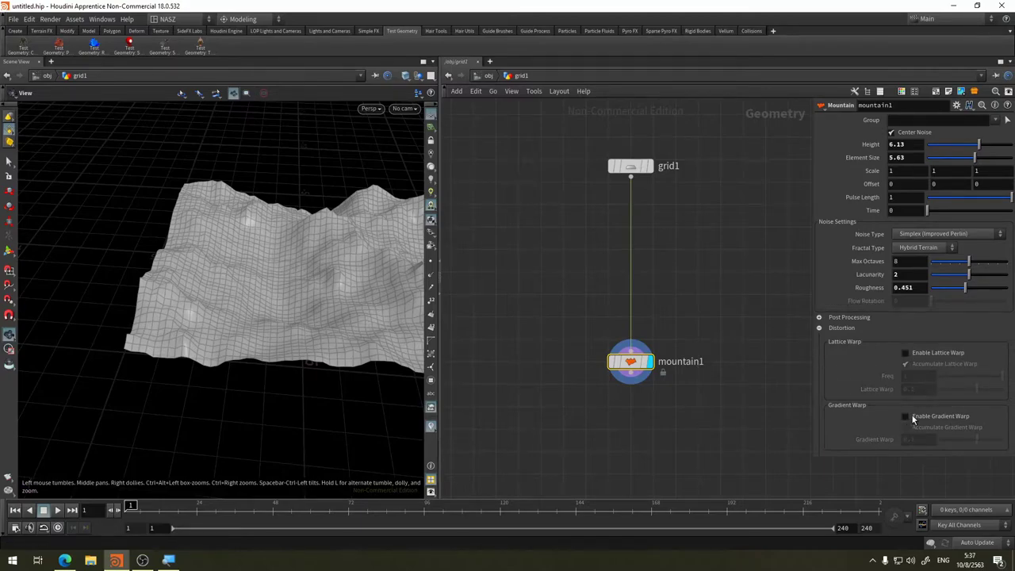
{"action": "left_click", "coordinate": [905, 415]}
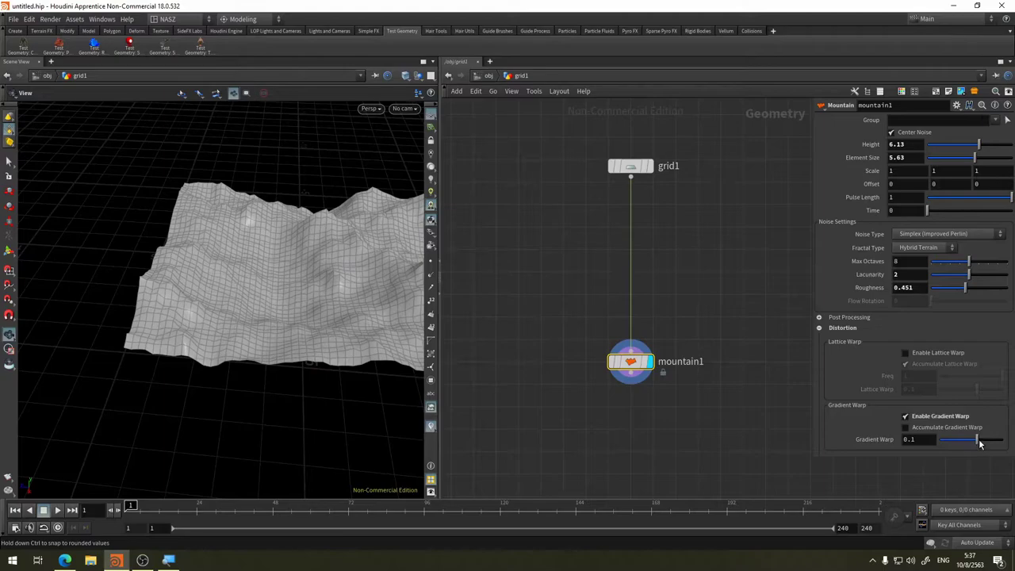
{"action": "mouse_move", "coordinate": [973, 443]}
{"action": "left_mouse_down"}
{"action": "mouse_move", "coordinate": [934, 441]}
{"action": "mouse_move", "coordinate": [985, 440]}
{"action": "mouse_move", "coordinate": [963, 440]}
{"action": "left_mouse_up"}
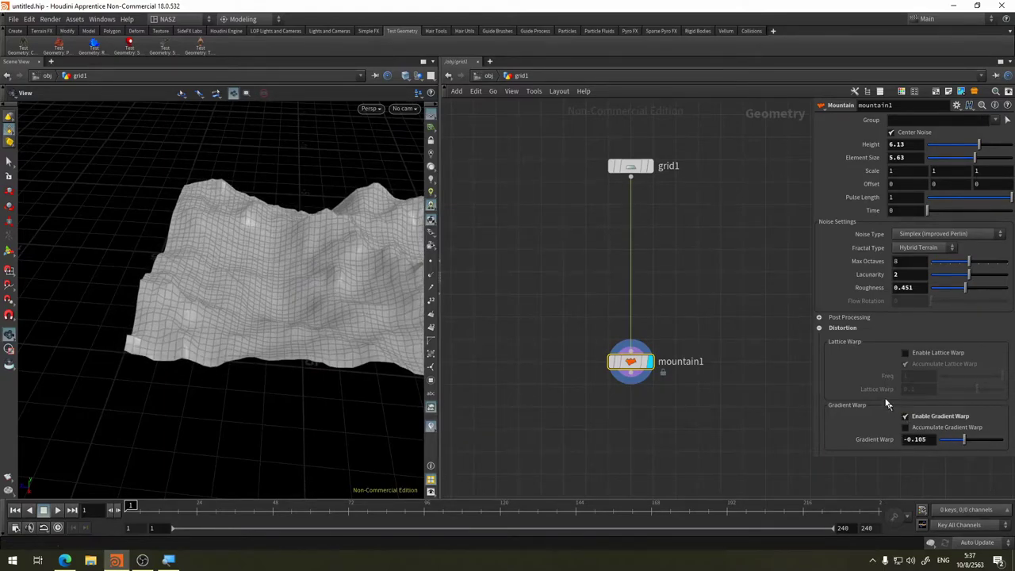
{"action": "left_click", "coordinate": [906, 417]}
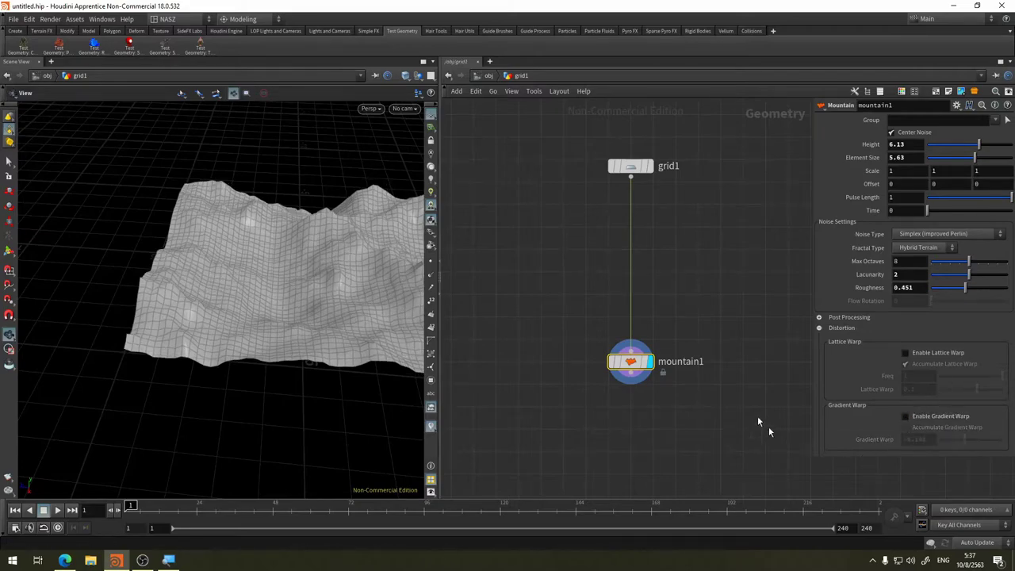
{"action": "left_click", "coordinate": [821, 327]}
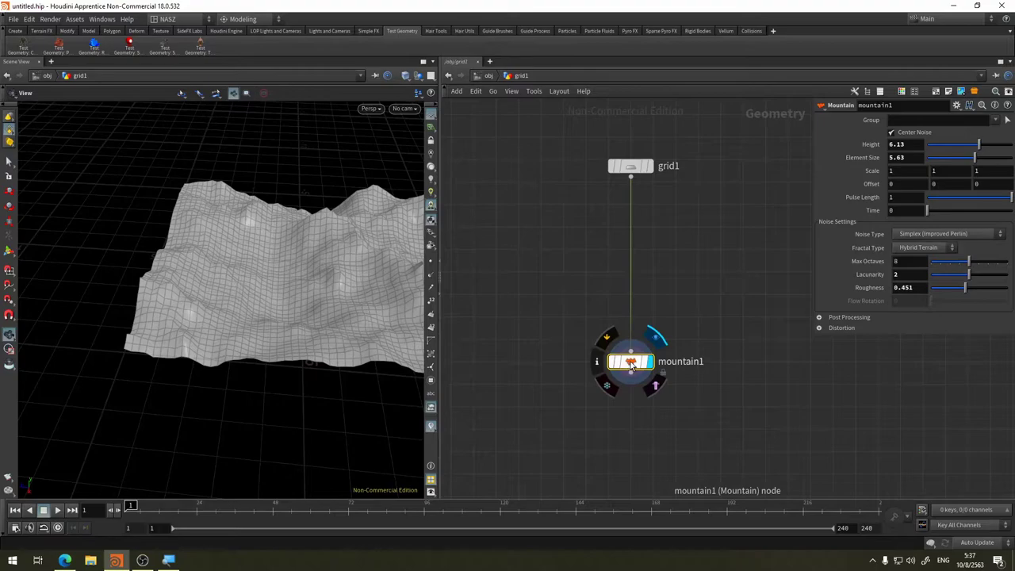
Move mountain1 aside and add an Attribute Noise node wired from grid1 with display flag on
{"action": "left_click_drag", "start_coordinate": [630, 362], "coordinate": [524, 249]}
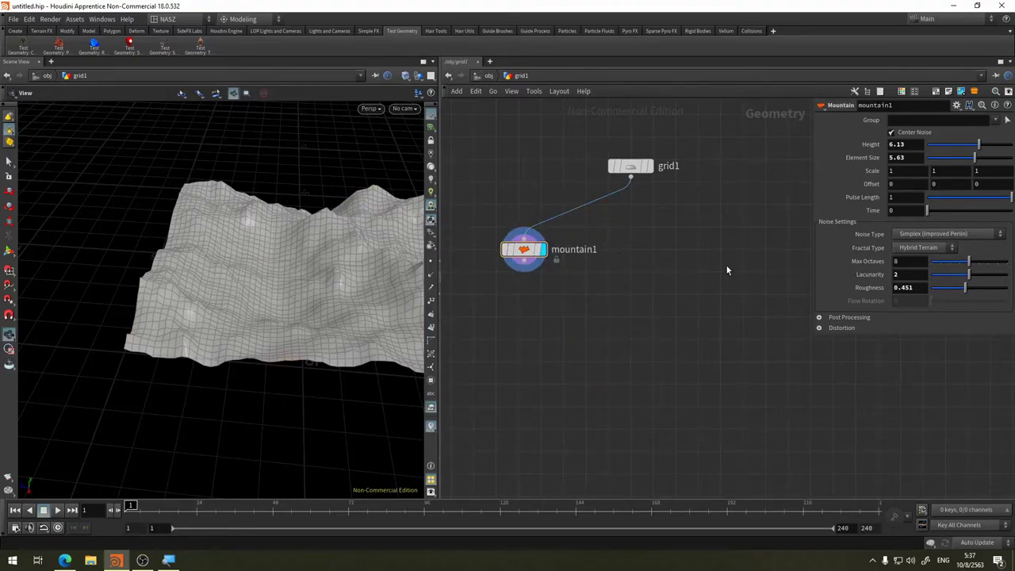
{"action": "key", "text": "Tab"}
{"action": "type", "text": "noi"}
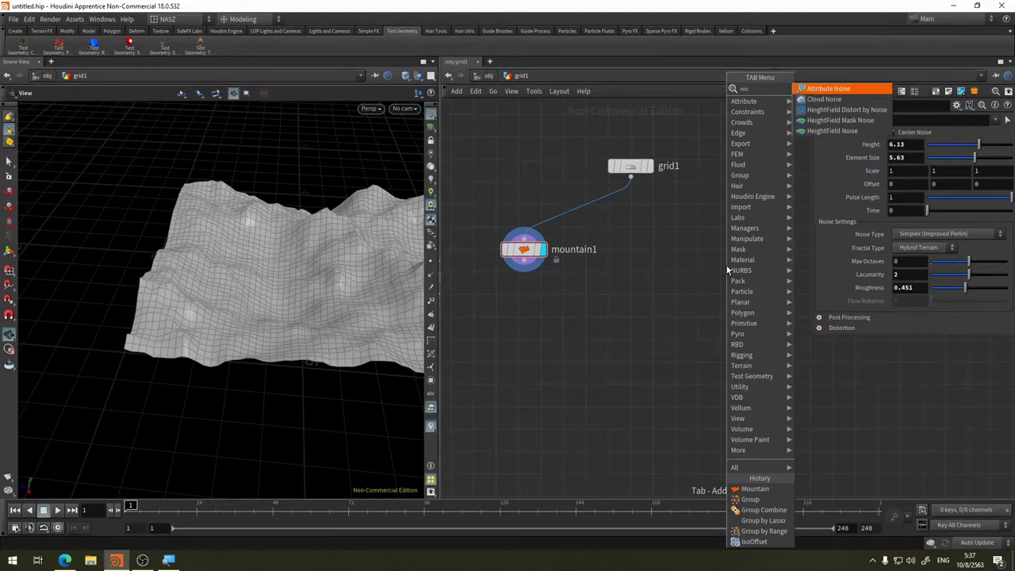
{"action": "left_click", "coordinate": [850, 88]}
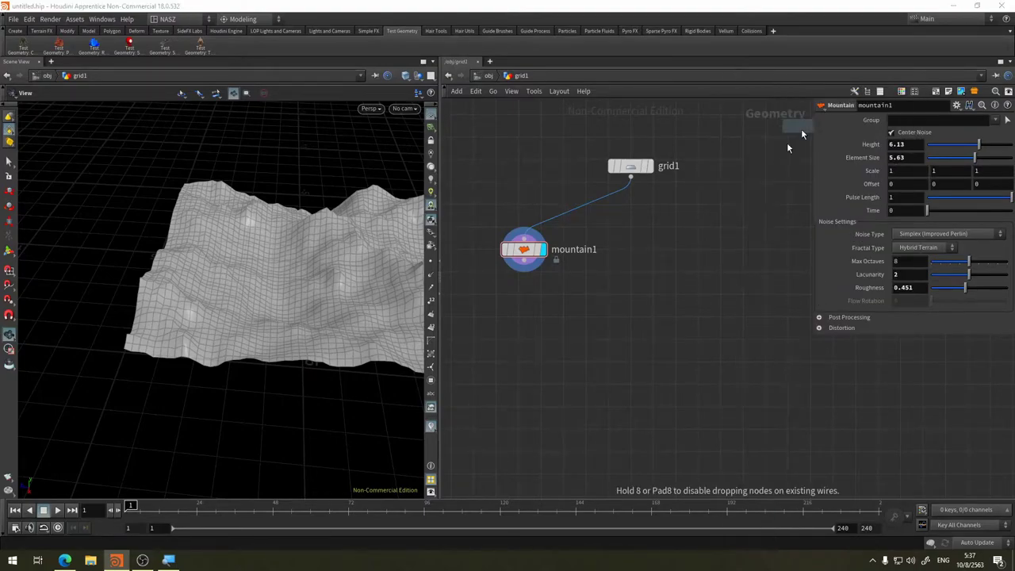
{"action": "left_click", "coordinate": [665, 238]}
{"action": "left_click", "coordinate": [631, 178]}
{"action": "left_click", "coordinate": [664, 228]}
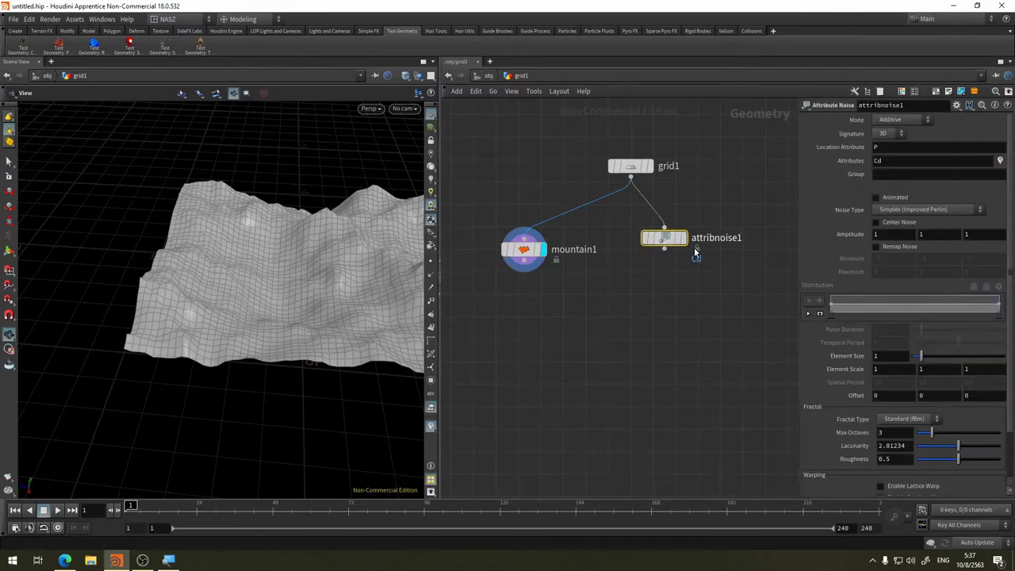
{"action": "left_click", "coordinate": [679, 243]}
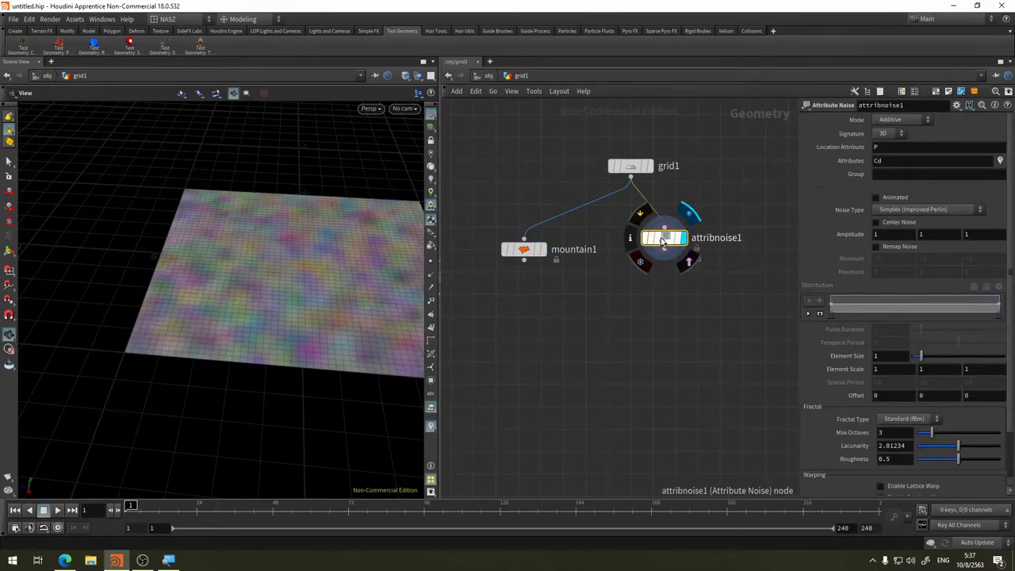
{"action": "mouse_move", "coordinate": [662, 240]}
{"action": "left_mouse_down"}
{"action": "mouse_move", "coordinate": [651, 277]}
{"action": "mouse_move", "coordinate": [675, 250]}
{"action": "mouse_move", "coordinate": [622, 184]}
{"action": "left_mouse_up"}
Delete Cd from attribnoise1's Attributes field, leaving it empty
{"action": "double_click", "coordinate": [901, 163]}
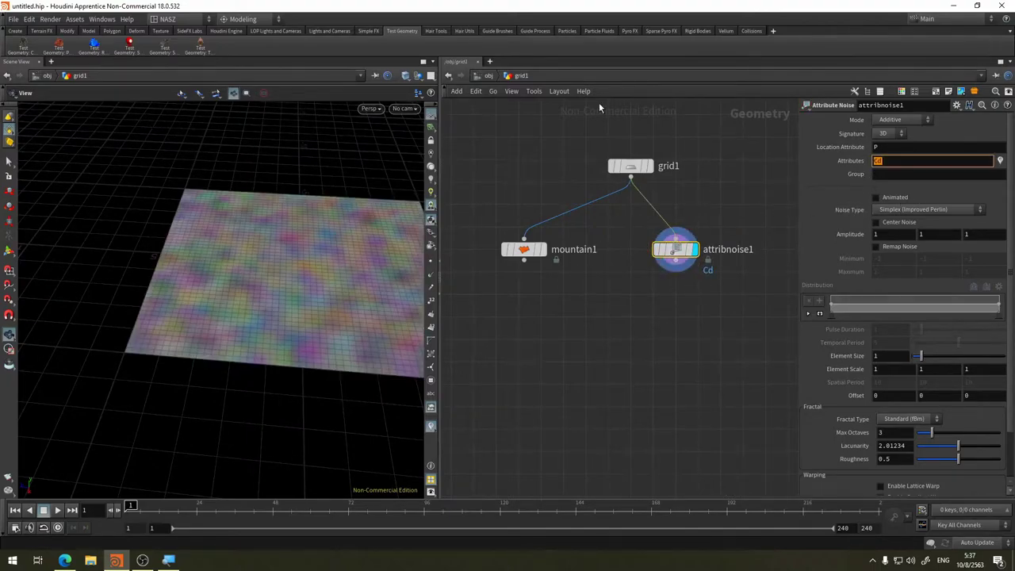
{"action": "key", "text": "BackSpace"}
{"action": "key", "text": "Return"}
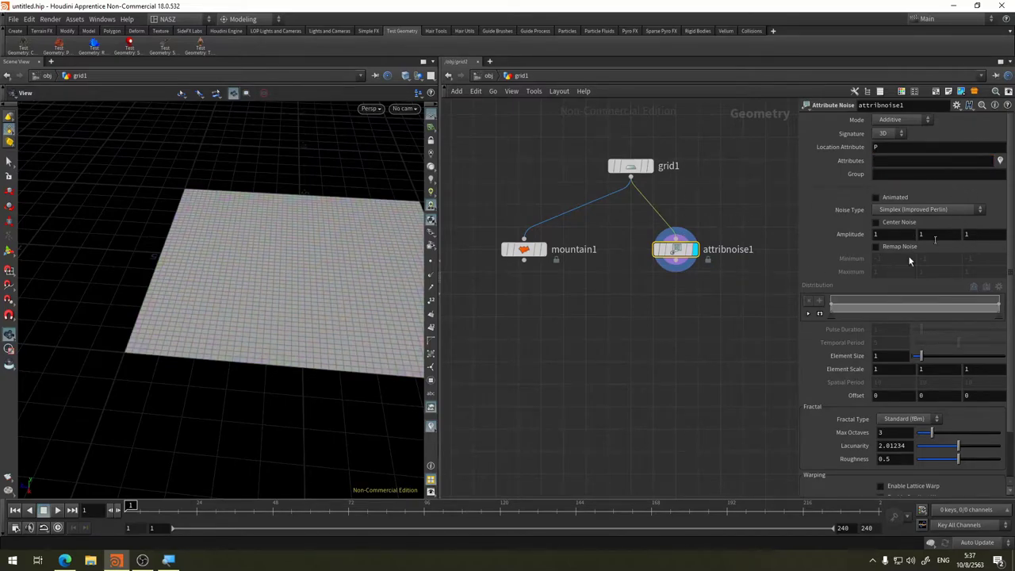
Try P, then pscale, as the attribute noised by attribnoise1
{"action": "left_click", "coordinate": [897, 160]}
{"action": "type", "text": "pscal"}
{"action": "key", "text": "Return"}
{"action": "double_click", "coordinate": [902, 162]}
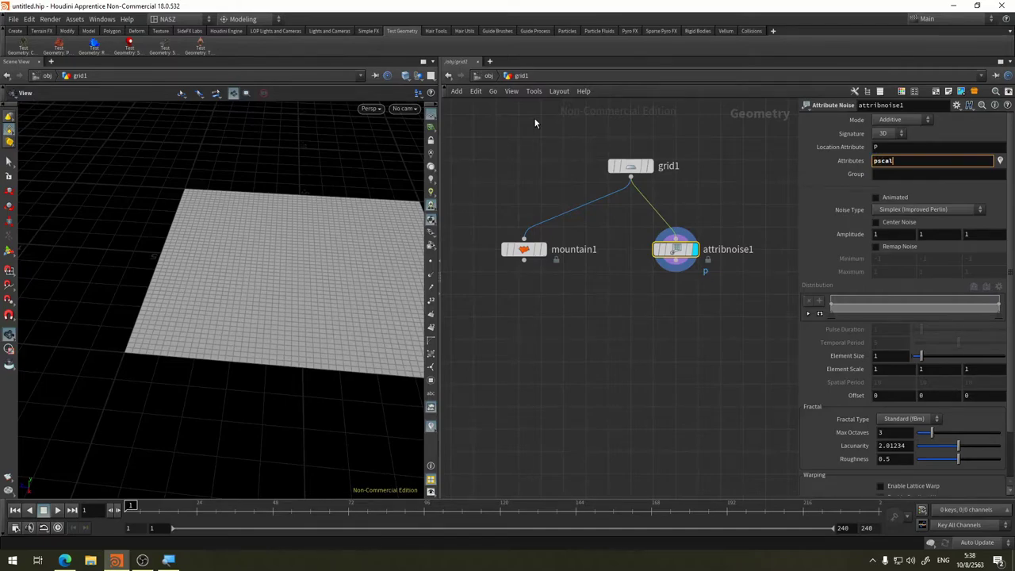
{"action": "type", "text": "e"}
{"action": "key", "text": "Return"}
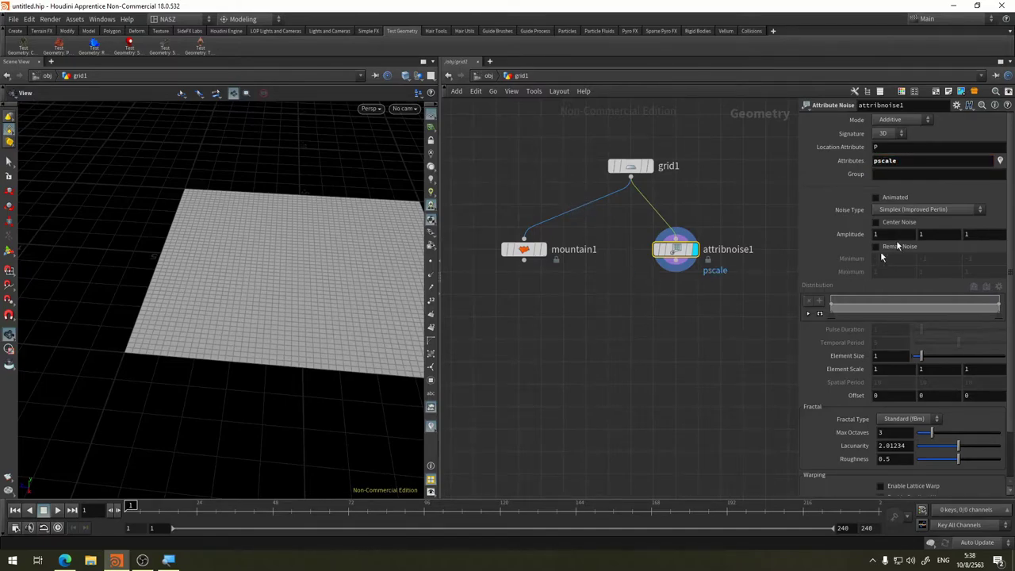
{"action": "left_click", "coordinate": [884, 161]}
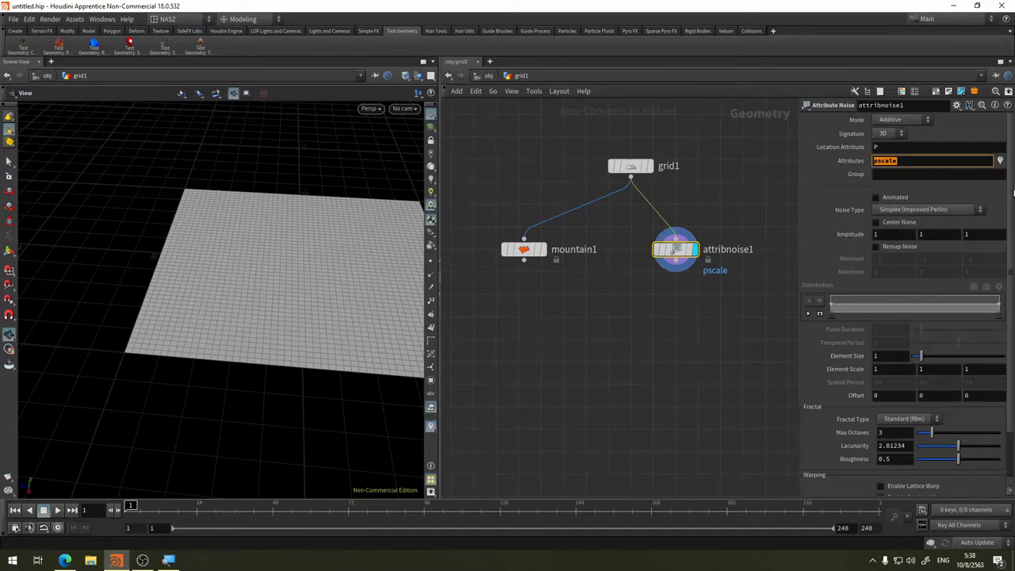
Set the noise Amplitude to 1.7 and clear the pscale attribute entry
{"action": "scroll", "coordinate": [1003, 239], "scroll_direction": "down", "scroll_amount": 2}
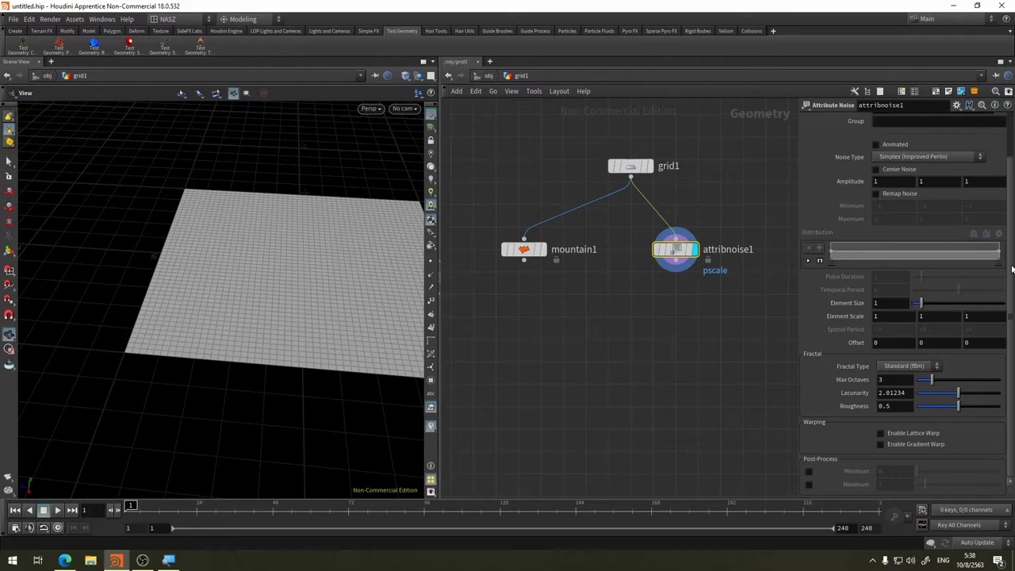
{"action": "left_click_drag", "start_coordinate": [1011, 270], "coordinate": [994, 123]}
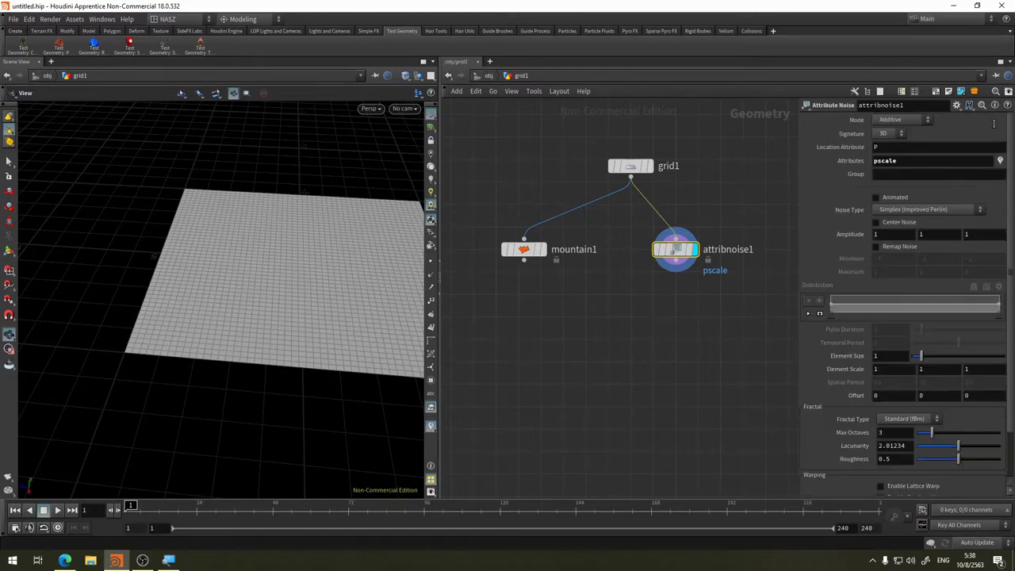
{"action": "double_click", "coordinate": [918, 159]}
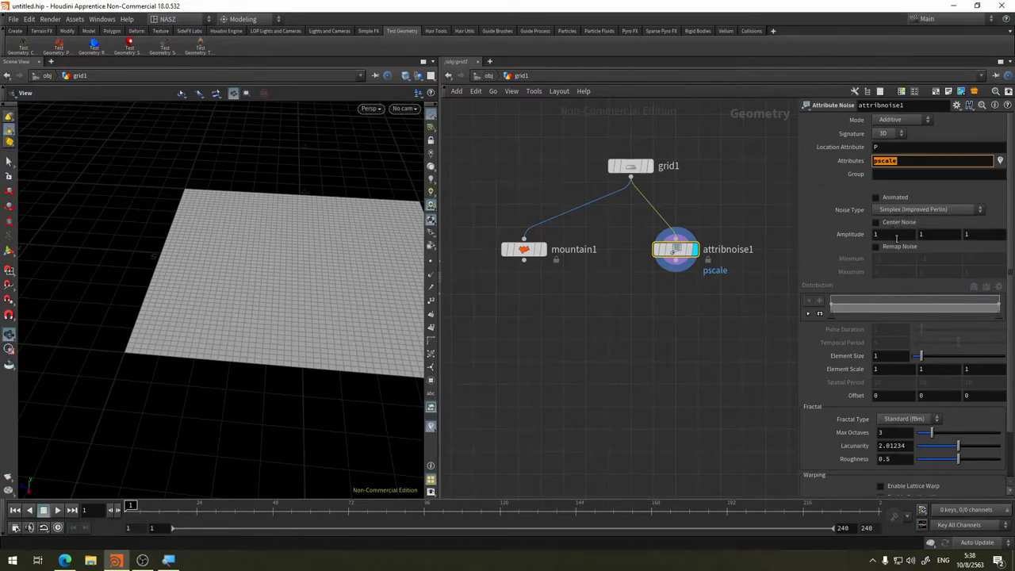
{"action": "middle_click_drag", "start_coordinate": [848, 235], "coordinate": [880, 230]}
{"action": "left_click", "coordinate": [885, 161]}
{"action": "key", "text": "BackSpace"}
Set the noised attribute to Cd, correcting the capitalisation from cd
{"action": "type", "text": "d"}
{"action": "key", "text": "Return"}
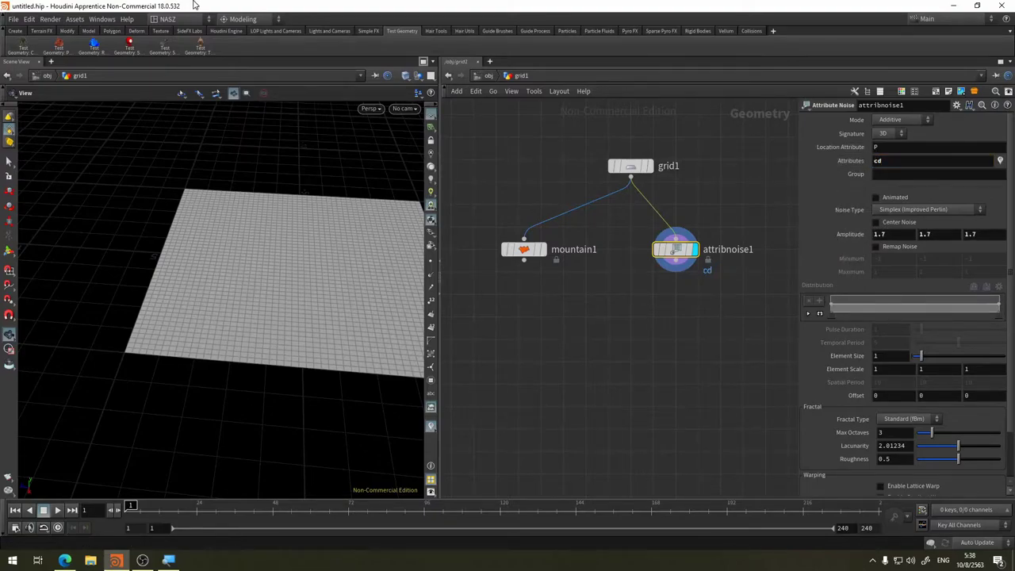
{"action": "double_click", "coordinate": [879, 160]}
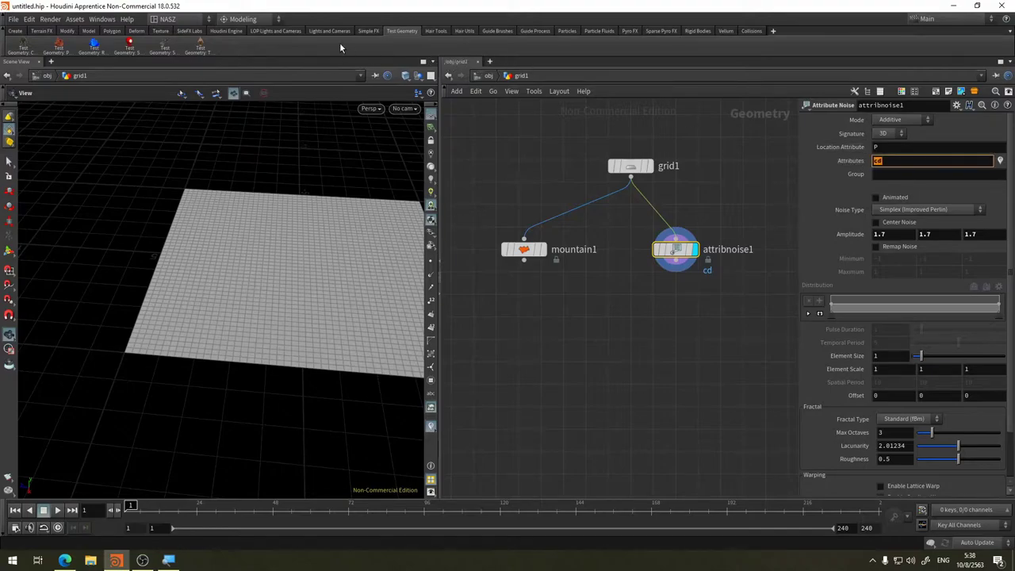
{"action": "type", "text": "Cd"}
{"action": "key", "text": "Return"}
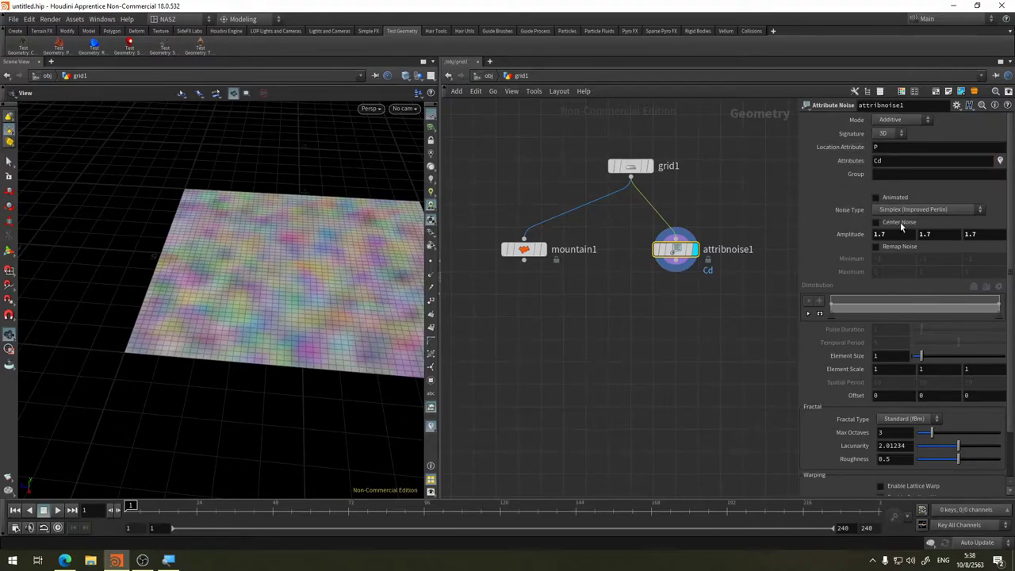
{"action": "left_click_drag", "start_coordinate": [349, 179], "coordinate": [283, 220]}
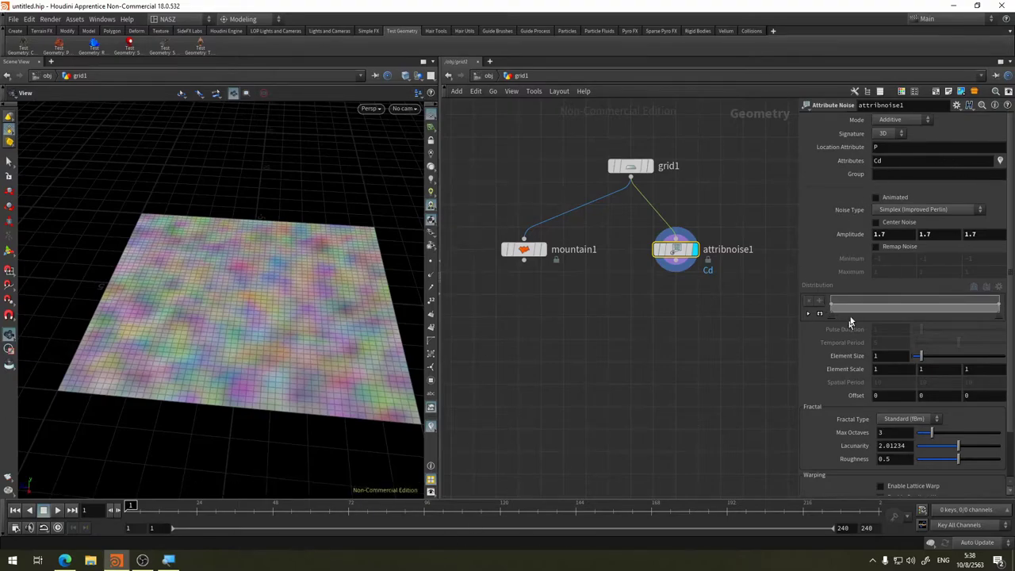
Set Amplitude 2.4, Element Size 2.24, Lacunarity 2.6 and Roughness 0.452 for the colour noise
{"action": "mouse_move", "coordinate": [849, 234]}
{"action": "middle_mouse_down"}
{"action": "mouse_move", "coordinate": [832, 236]}
{"action": "mouse_move", "coordinate": [864, 236]}
{"action": "middle_mouse_up"}
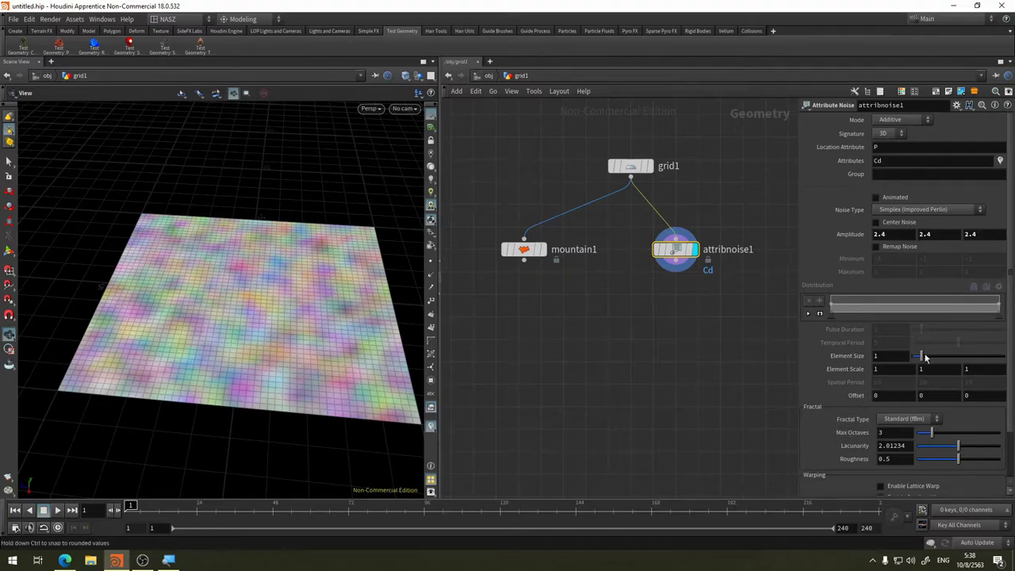
{"action": "mouse_move", "coordinate": [920, 356]}
{"action": "left_mouse_down"}
{"action": "mouse_move", "coordinate": [941, 360]}
{"action": "mouse_move", "coordinate": [932, 356]}
{"action": "left_mouse_up"}
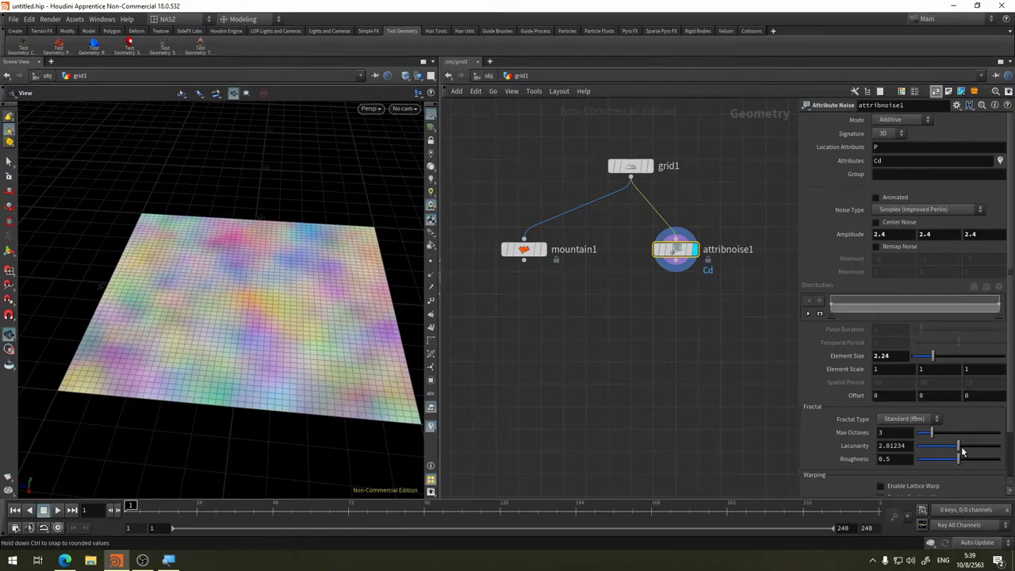
{"action": "left_click_drag", "start_coordinate": [958, 447], "coordinate": [969, 449]}
{"action": "left_click_drag", "start_coordinate": [963, 459], "coordinate": [954, 462]}
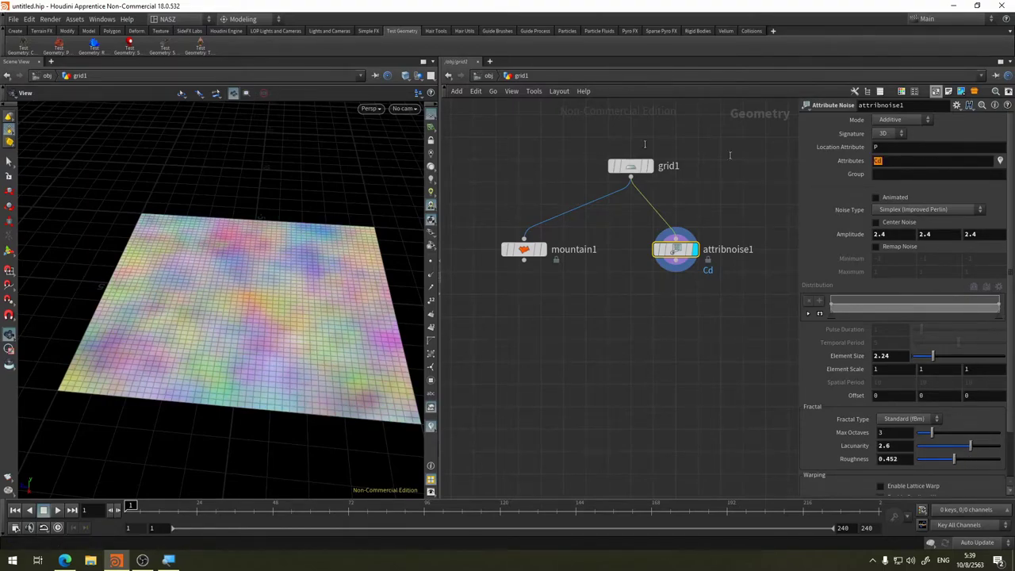
Switch the noised attribute to P and set the noise Signature to 3D
{"action": "type", "text": "P"}
{"action": "key", "text": "Return"}
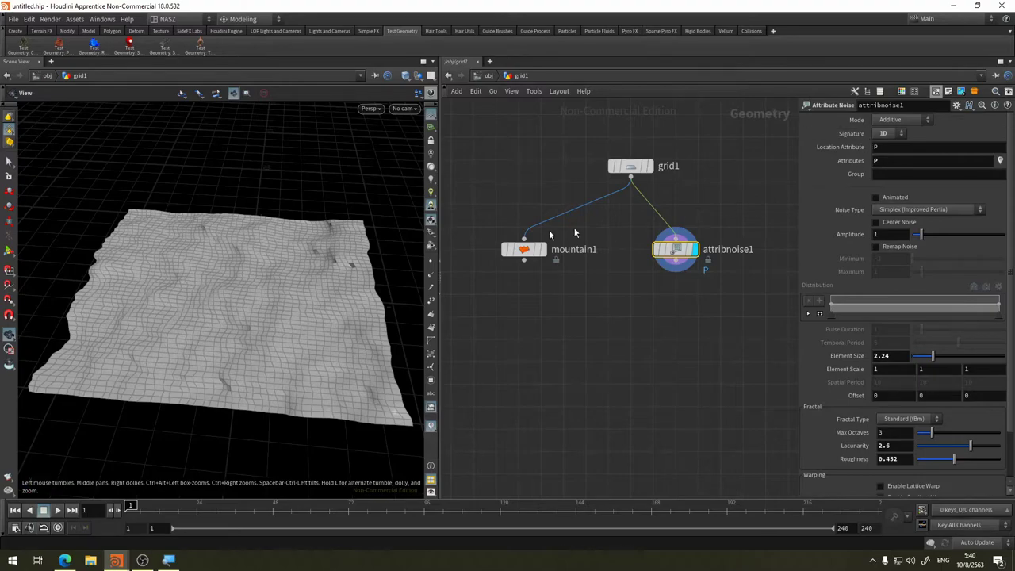
{"action": "mouse_move", "coordinate": [265, 203]}
{"action": "left_mouse_down"}
{"action": "mouse_move", "coordinate": [294, 230]}
{"action": "mouse_move", "coordinate": [302, 206]}
{"action": "mouse_move", "coordinate": [252, 223]}
{"action": "mouse_move", "coordinate": [300, 230]}
{"action": "left_mouse_up"}
{"action": "left_click", "coordinate": [888, 134]}
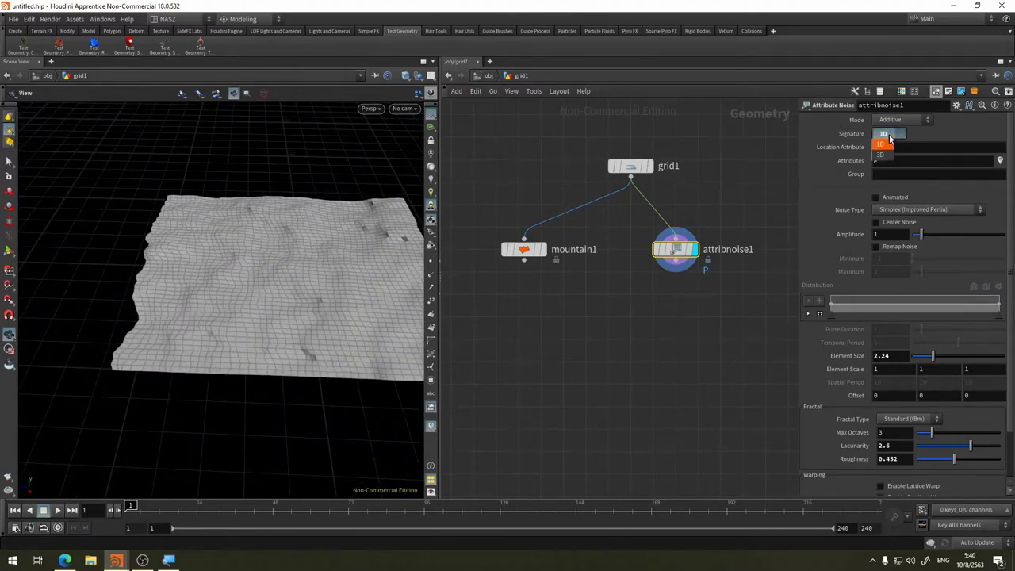
{"action": "left_click", "coordinate": [880, 154]}
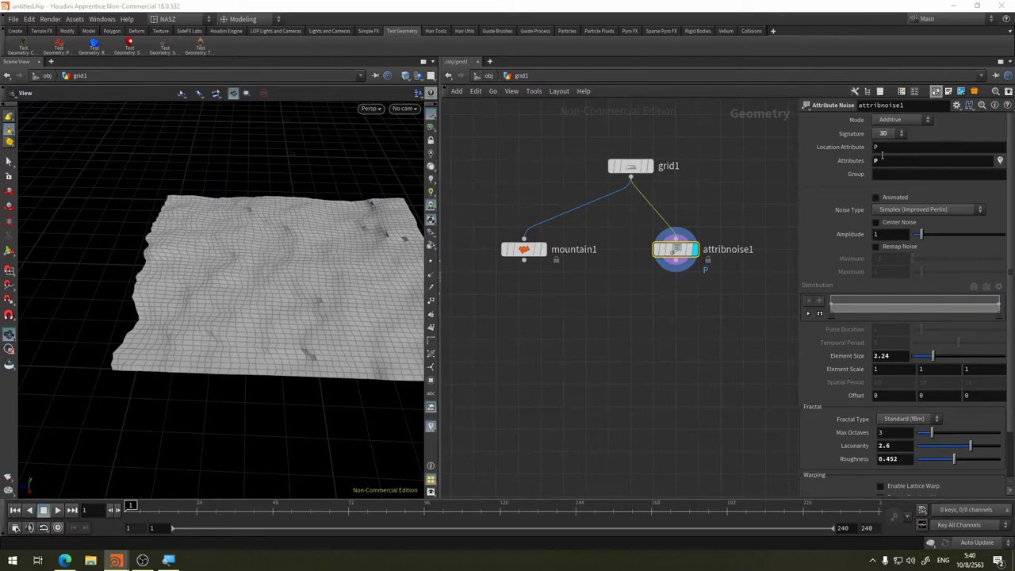
{"action": "mouse_move", "coordinate": [238, 278]}
{"action": "left_mouse_down"}
{"action": "mouse_move", "coordinate": [217, 243]}
{"action": "mouse_move", "coordinate": [218, 274]}
{"action": "left_mouse_up"}
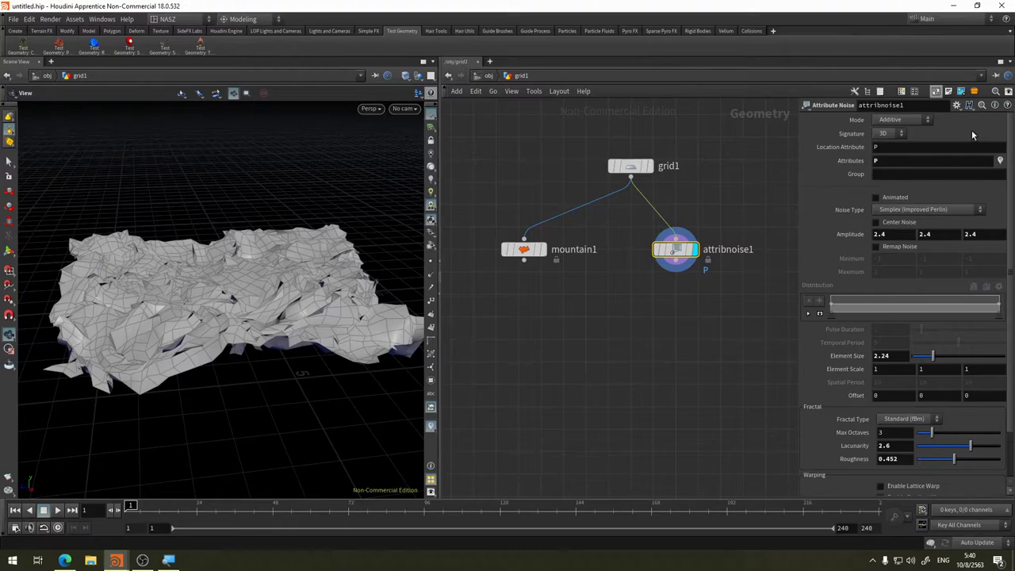
Revert attribnoise1 to factory defaults and start editing its Attributes field
{"action": "left_click", "coordinate": [959, 105]}
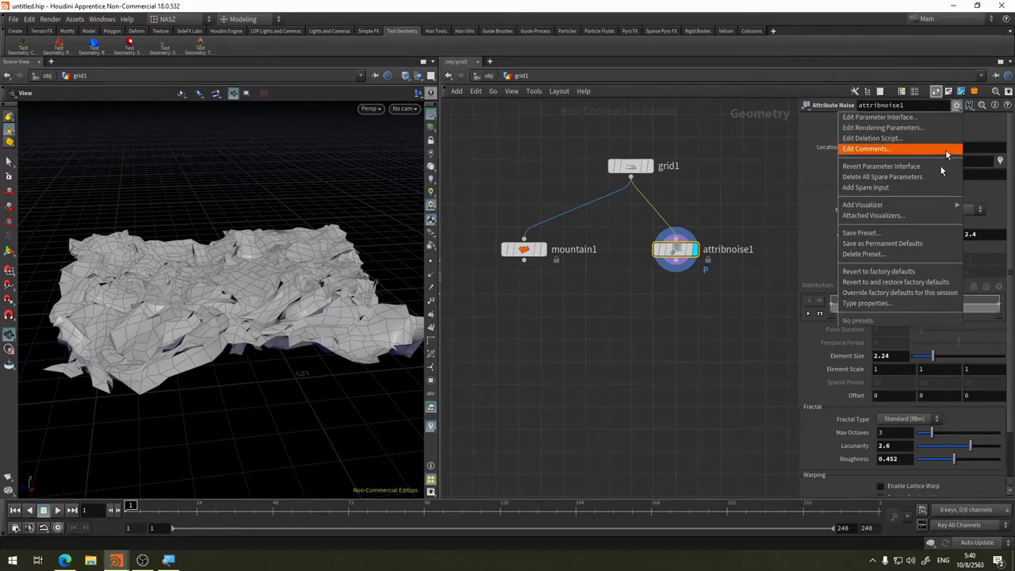
{"action": "left_click", "coordinate": [909, 271]}
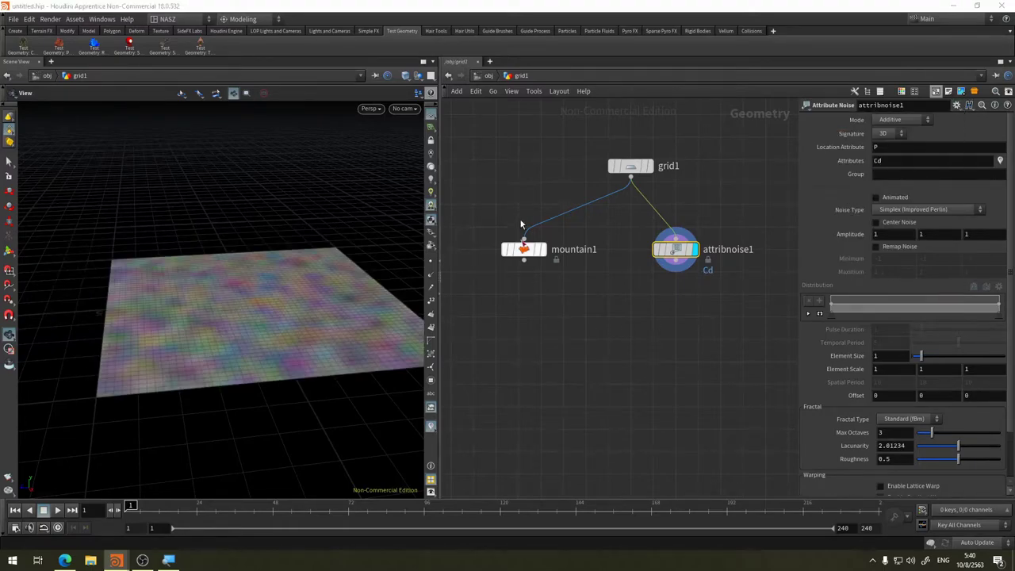
{"action": "left_click", "coordinate": [892, 158]}
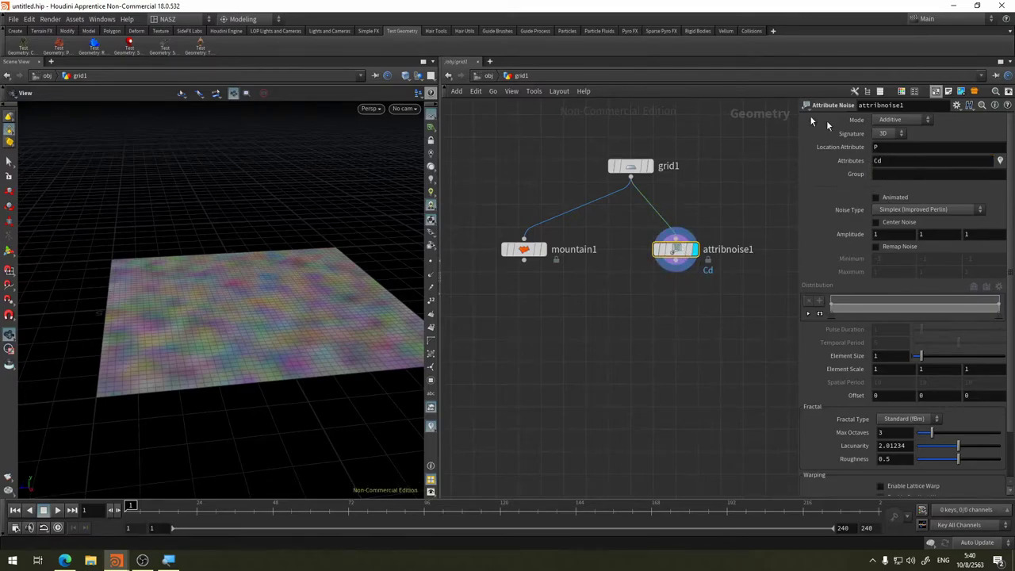
{"action": "type", "text": "P"}
Noise P instead of Cd, keeping Amplitude 1 and the Simplex noise type
{"action": "key", "text": "Return"}
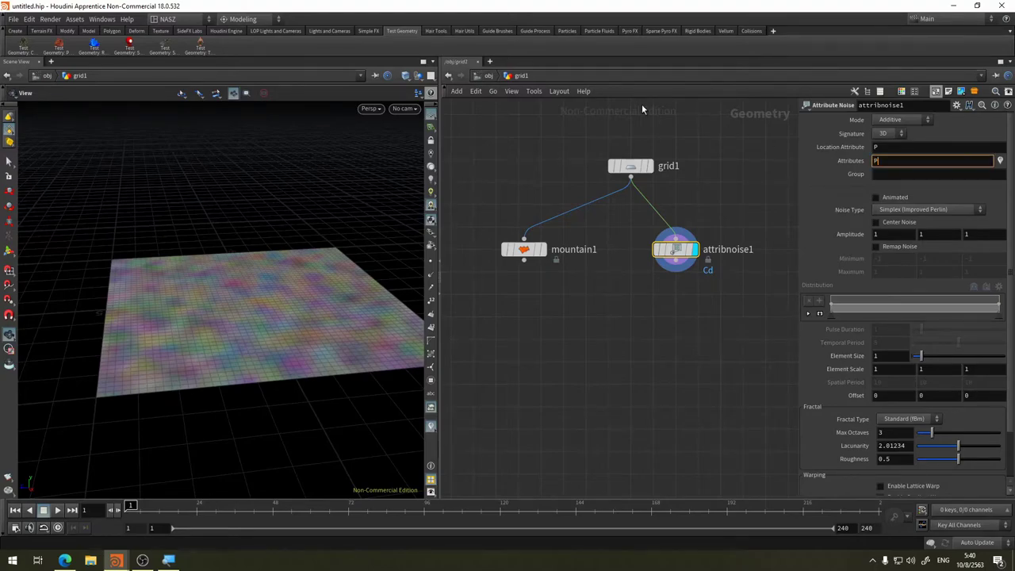
{"action": "key", "text": "Return"}
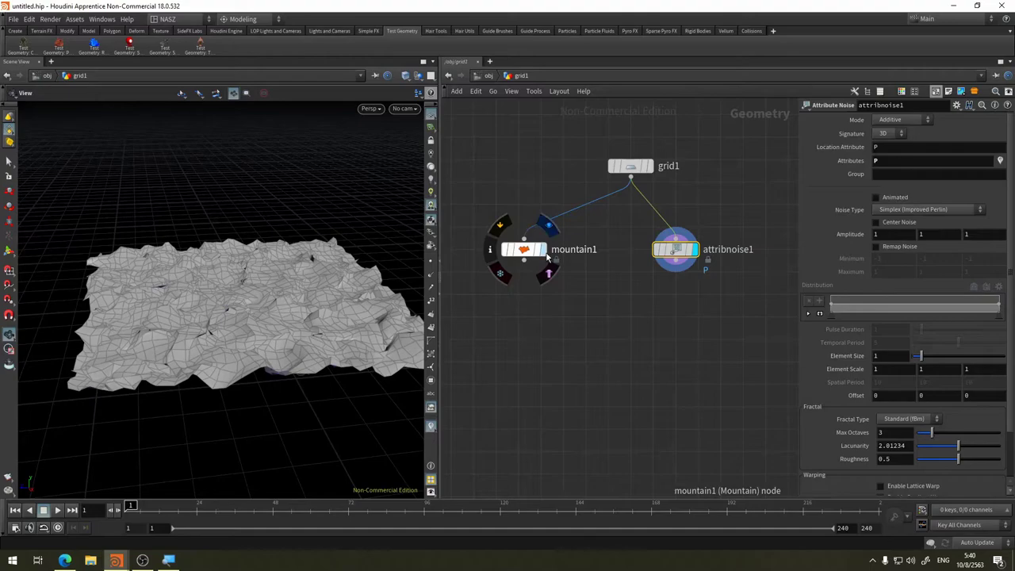
{"action": "mouse_move", "coordinate": [299, 177]}
{"action": "left_mouse_down"}
{"action": "mouse_move", "coordinate": [328, 168]}
{"action": "mouse_move", "coordinate": [272, 266]}
{"action": "mouse_move", "coordinate": [245, 236]}
{"action": "mouse_move", "coordinate": [271, 245]}
{"action": "mouse_move", "coordinate": [317, 222]}
{"action": "left_mouse_up"}
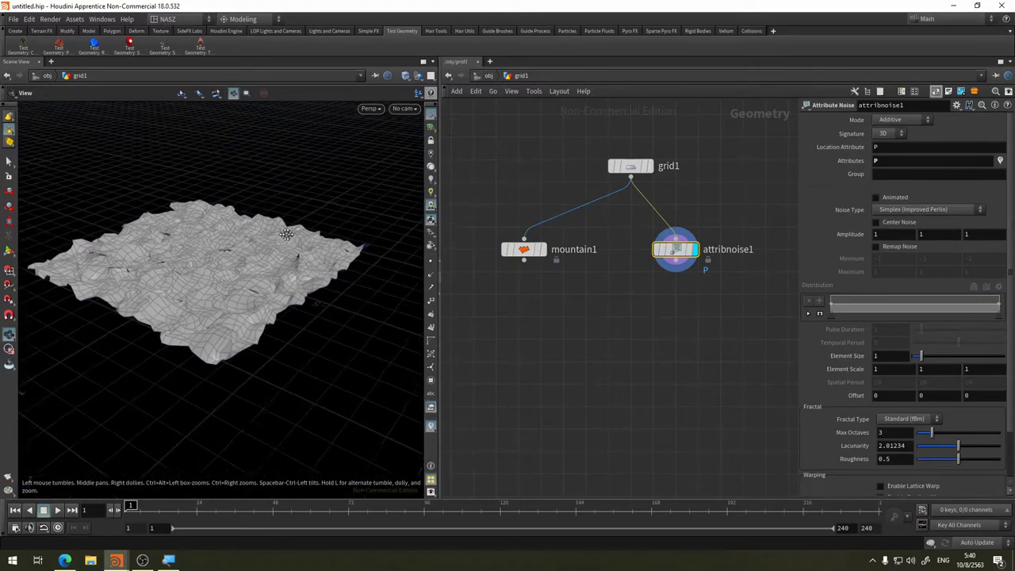
{"action": "middle_click_drag", "start_coordinate": [943, 251], "coordinate": [940, 250]}
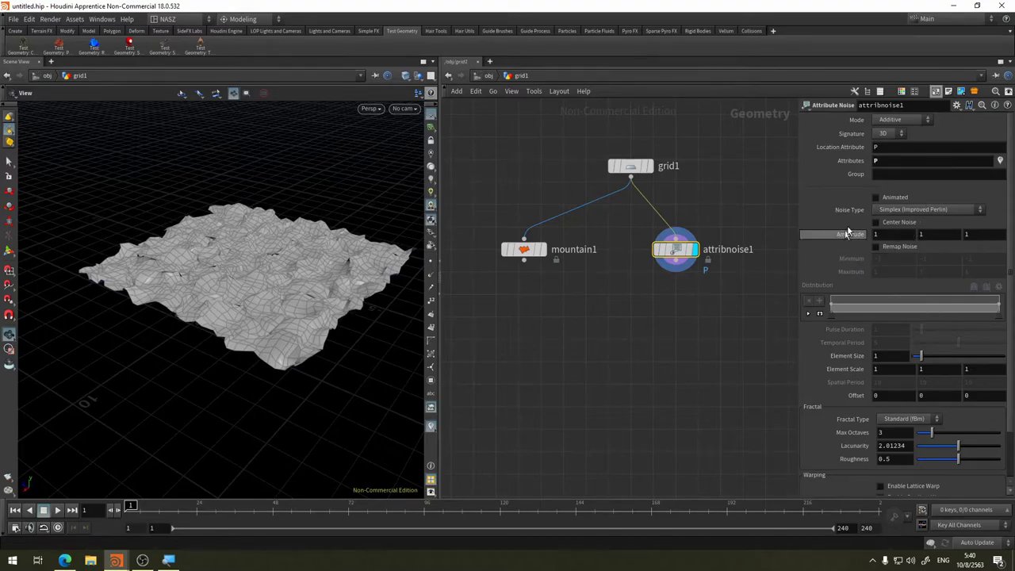
{"action": "left_click", "coordinate": [912, 210]}
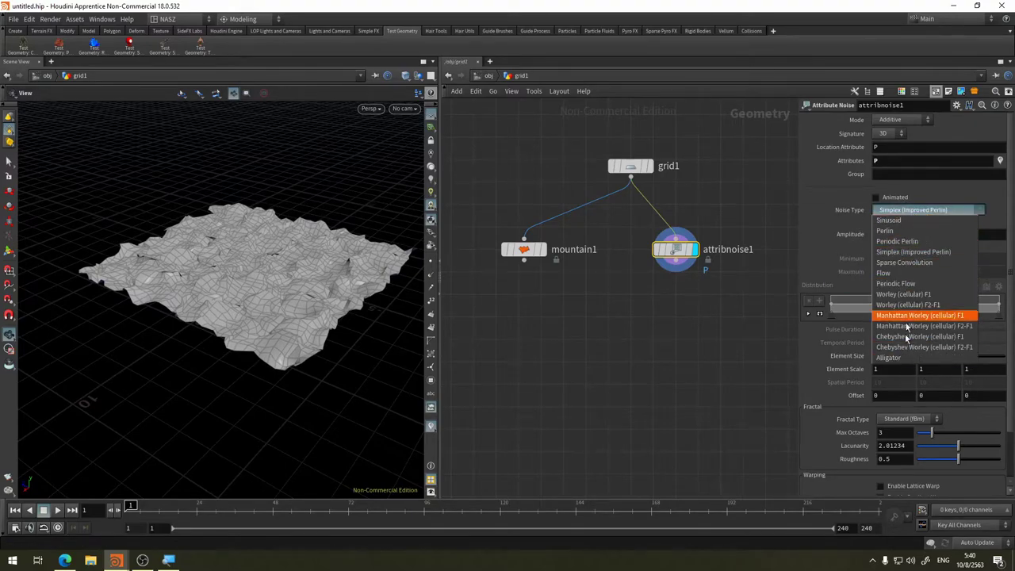
{"action": "left_click", "coordinate": [802, 233]}
Turn on Animated for the noise and play the timeline to preview it
{"action": "left_click", "coordinate": [877, 198]}
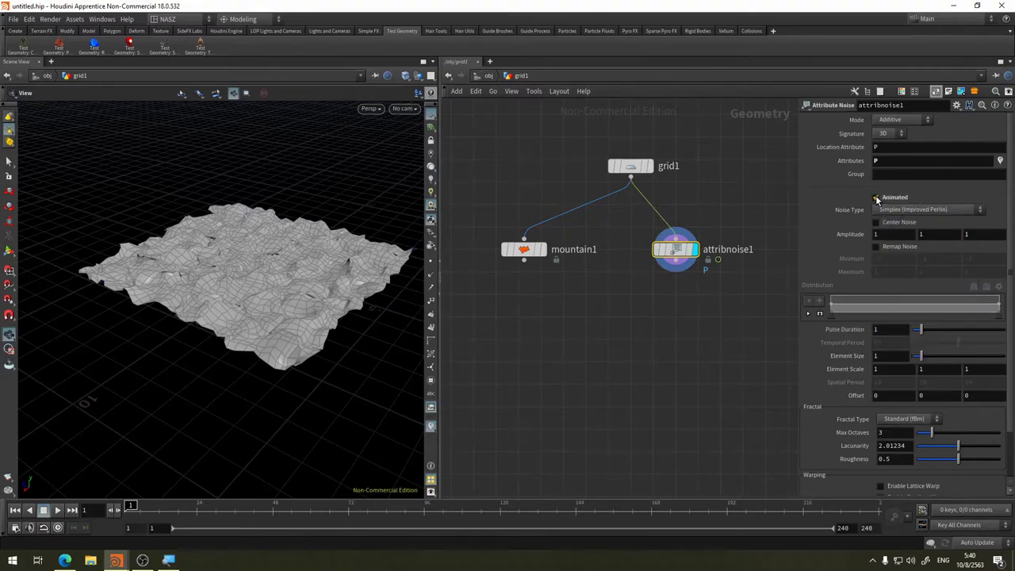
{"action": "mouse_move", "coordinate": [131, 506]}
{"action": "left_mouse_down"}
{"action": "mouse_move", "coordinate": [316, 515]}
{"action": "mouse_move", "coordinate": [131, 509]}
{"action": "left_mouse_up"}
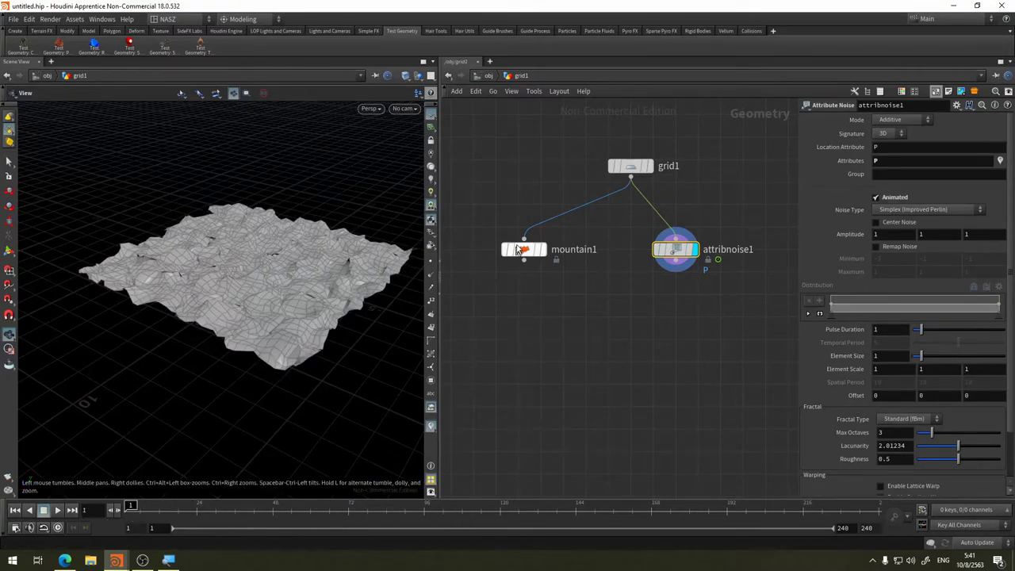
{"action": "left_click", "coordinate": [524, 252]}
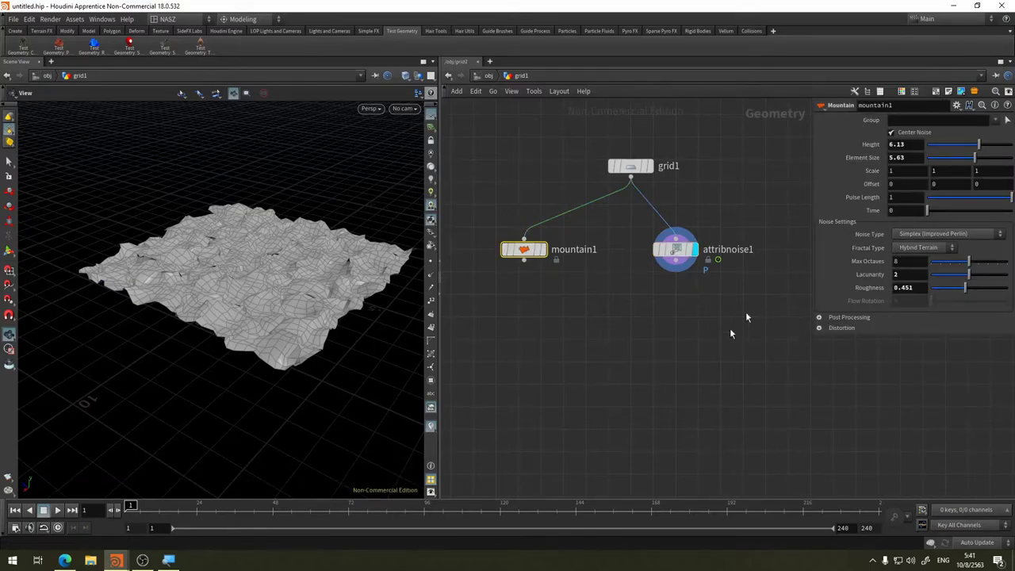
{"action": "left_click", "coordinate": [674, 252]}
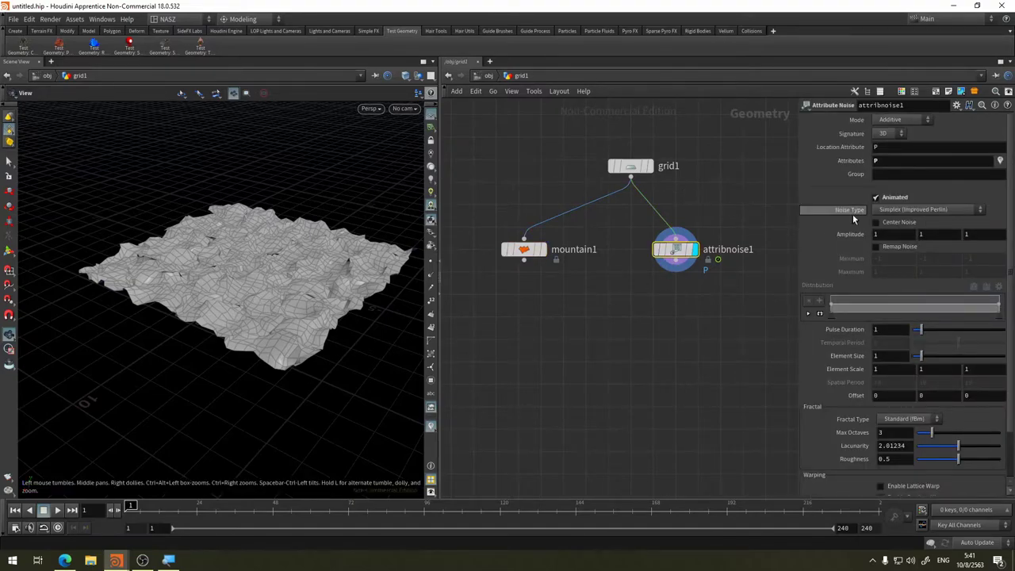
{"action": "left_click", "coordinate": [877, 197]}
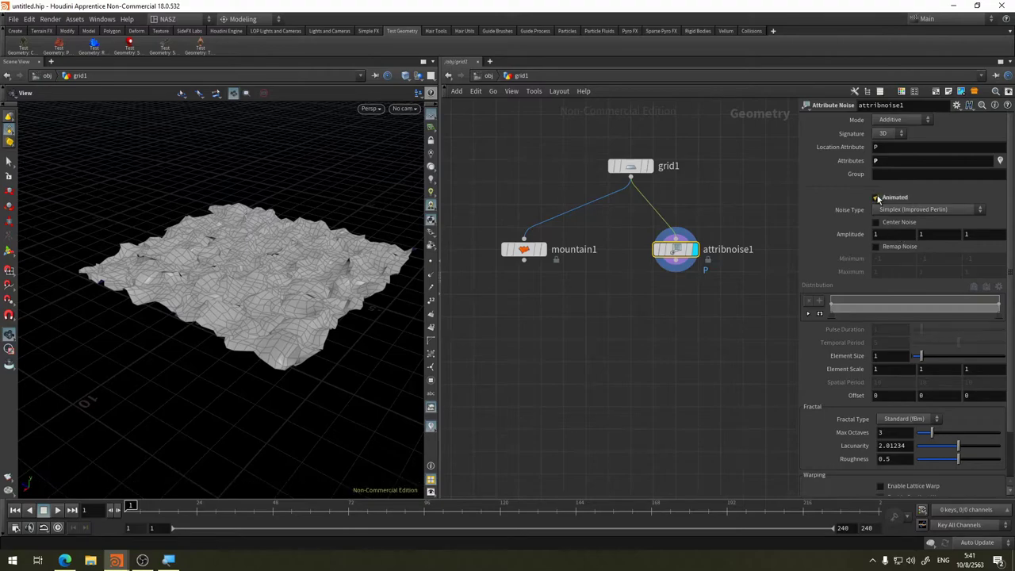
{"action": "left_click", "coordinate": [878, 198]}
{"action": "left_click", "coordinate": [57, 510]}
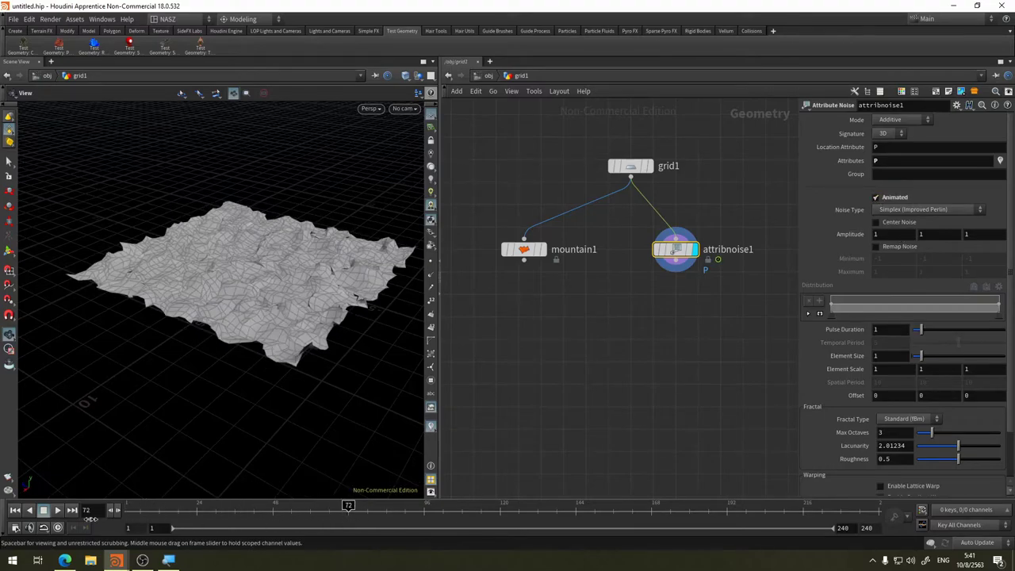
Enlarge Element Size to 2.76 and preview the animation with Real Time Toggle on
{"action": "key", "text": "ctrl+Up"}
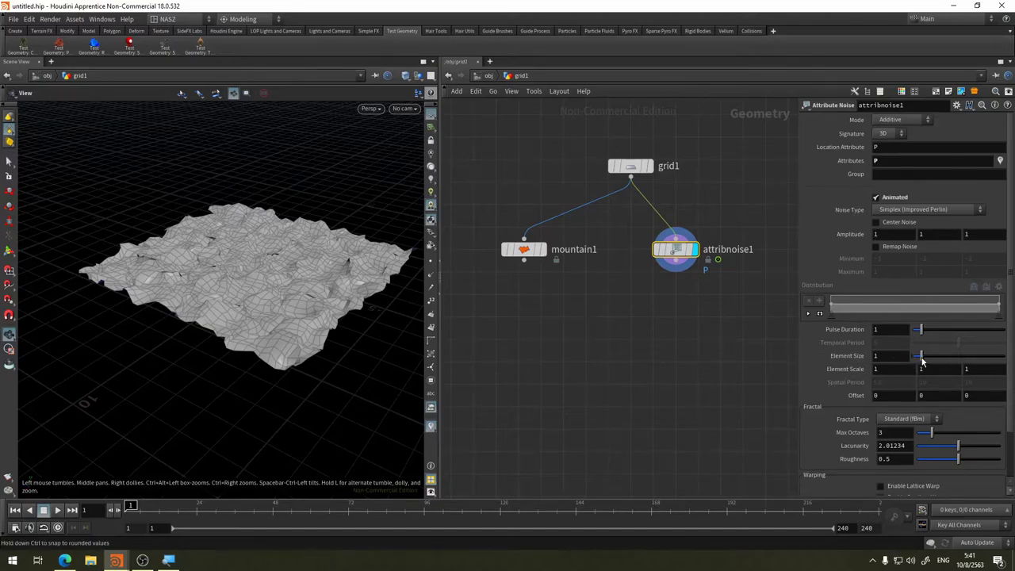
{"action": "left_click_drag", "start_coordinate": [920, 356], "coordinate": [940, 358]}
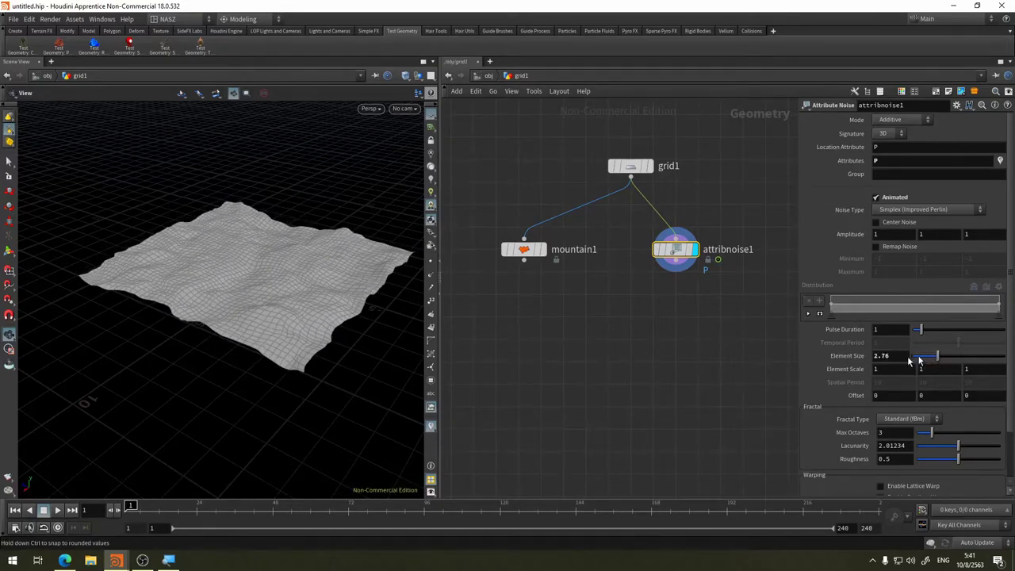
{"action": "left_click_drag", "start_coordinate": [335, 274], "coordinate": [275, 263]}
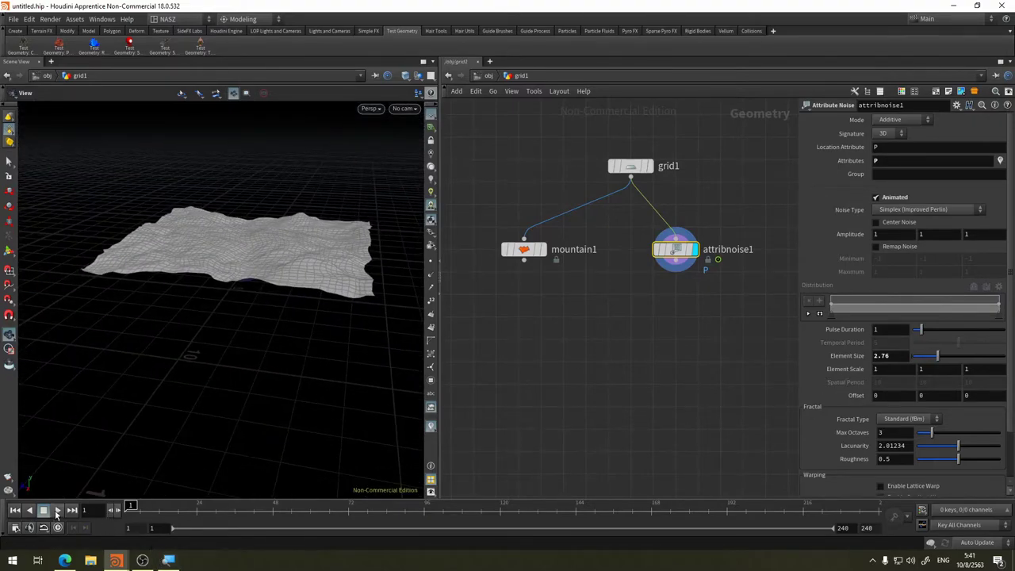
{"action": "left_click_drag", "start_coordinate": [164, 390], "coordinate": [86, 480]}
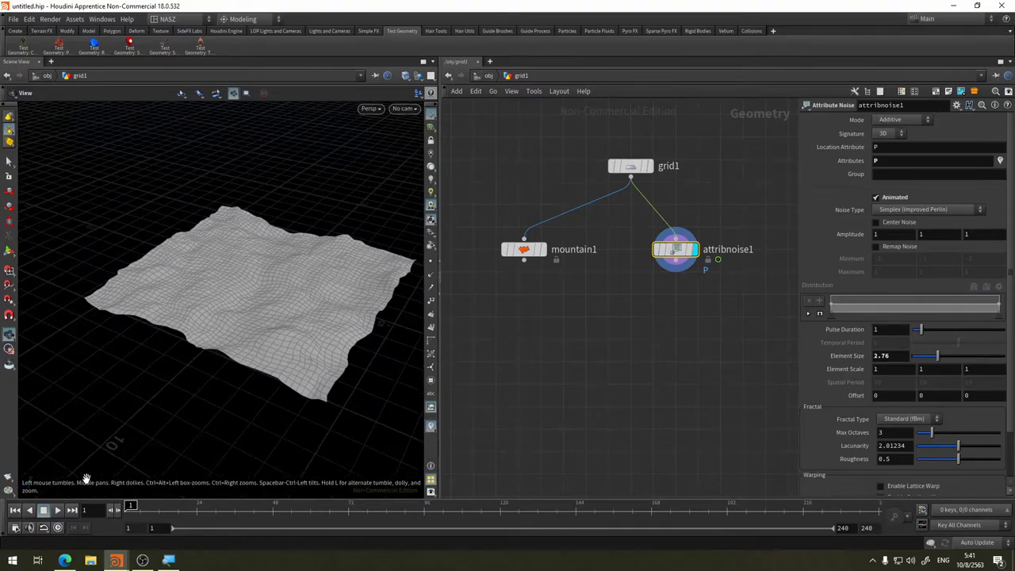
{"action": "left_click", "coordinate": [58, 510]}
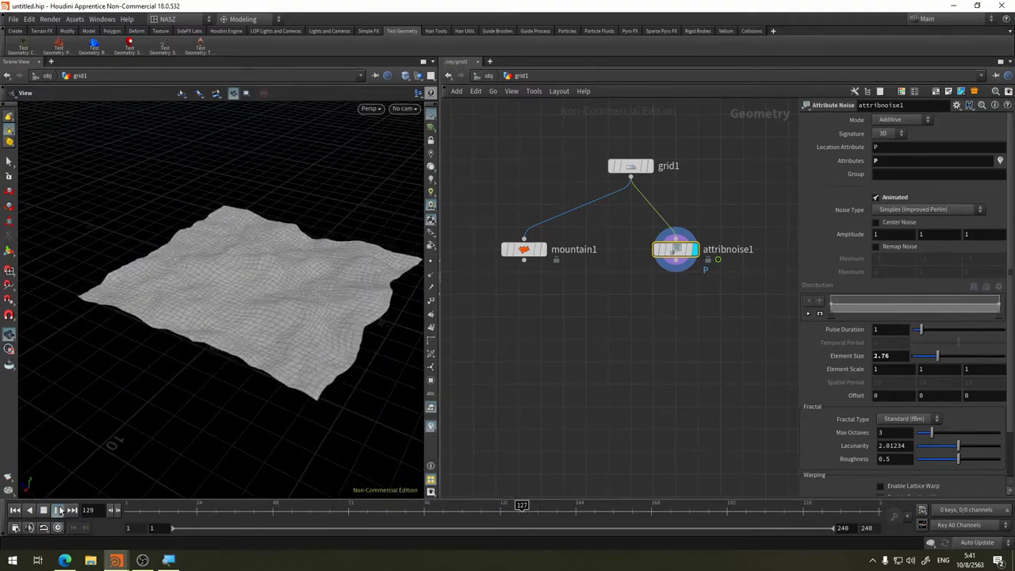
{"action": "left_click", "coordinate": [60, 510]}
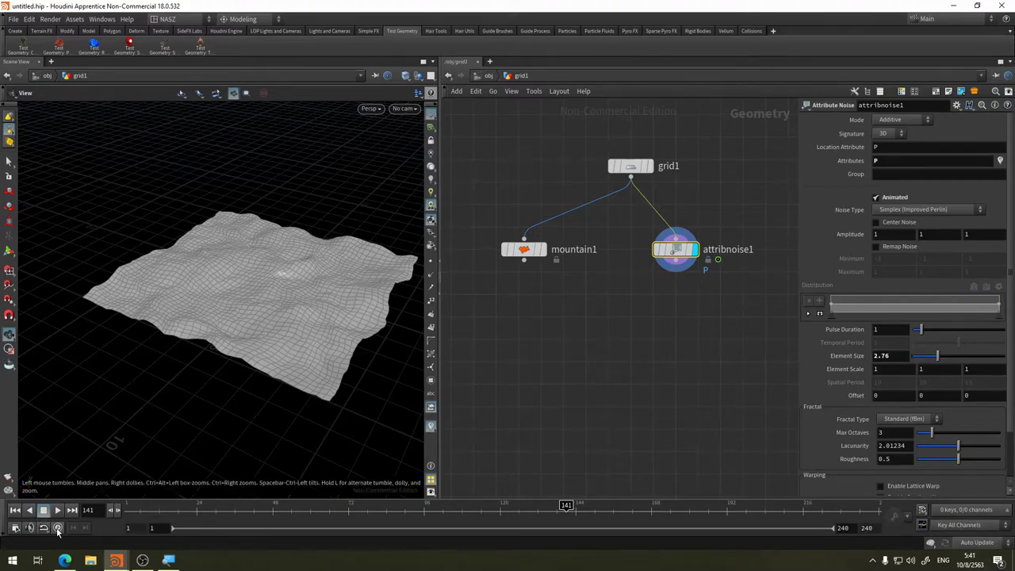
{"action": "left_click", "coordinate": [58, 529]}
{"action": "left_click", "coordinate": [58, 511]}
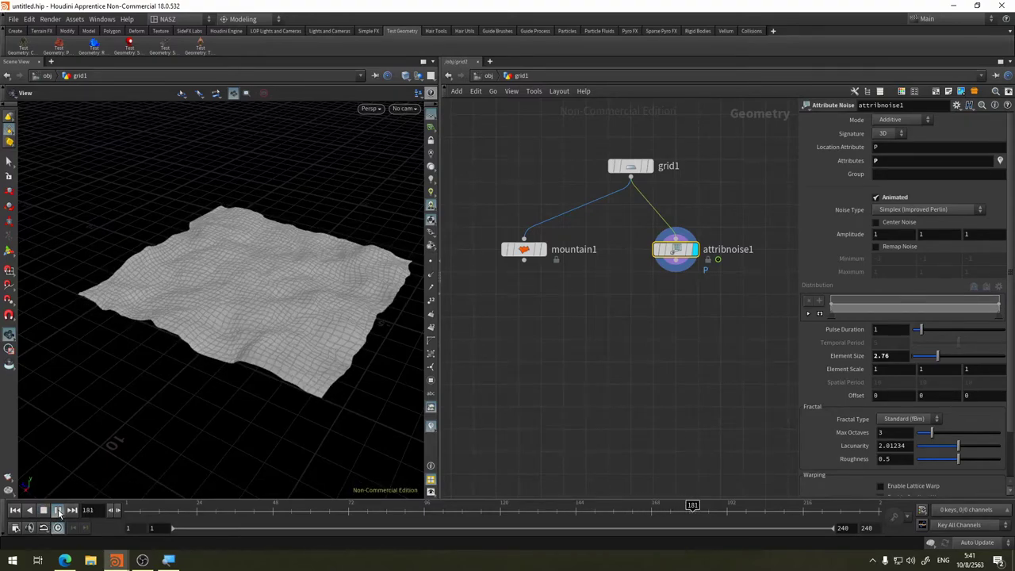
{"action": "left_click", "coordinate": [58, 511]}
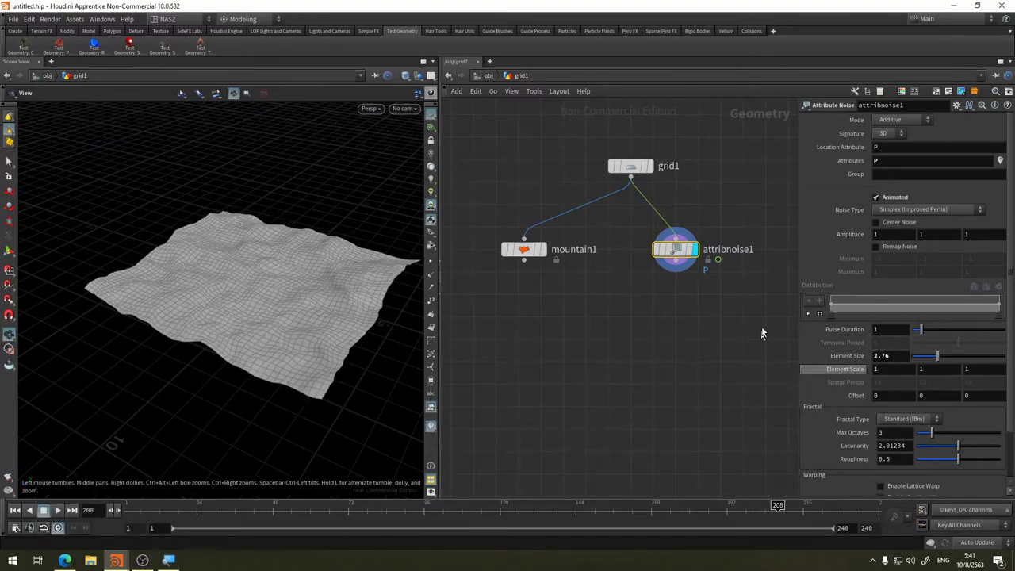
Try Pulse Duration values from 0.57 to 7.87, ending near 3.2
{"action": "left_click_drag", "start_coordinate": [925, 331], "coordinate": [916, 333]}
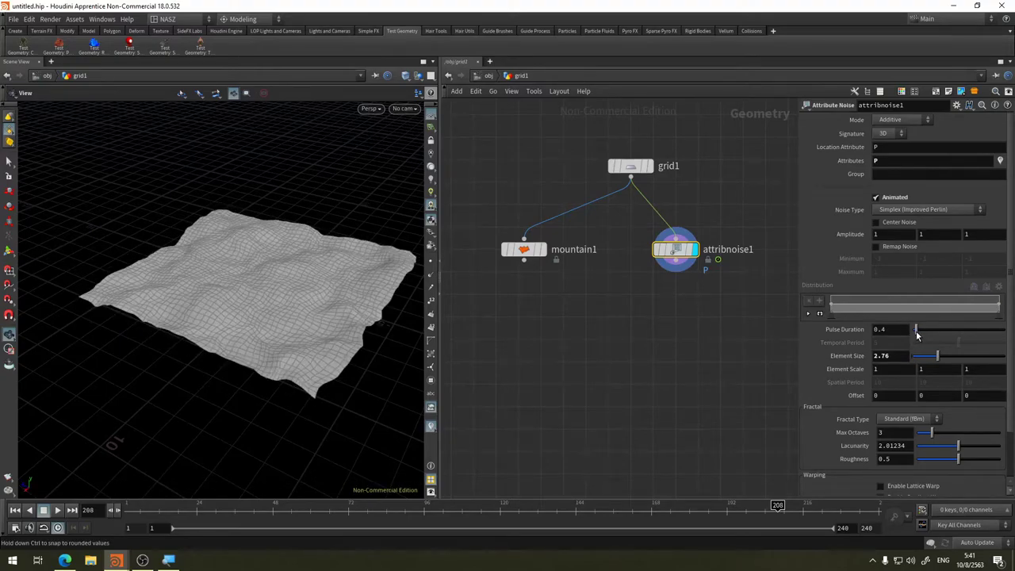
{"action": "left_click", "coordinate": [57, 510]}
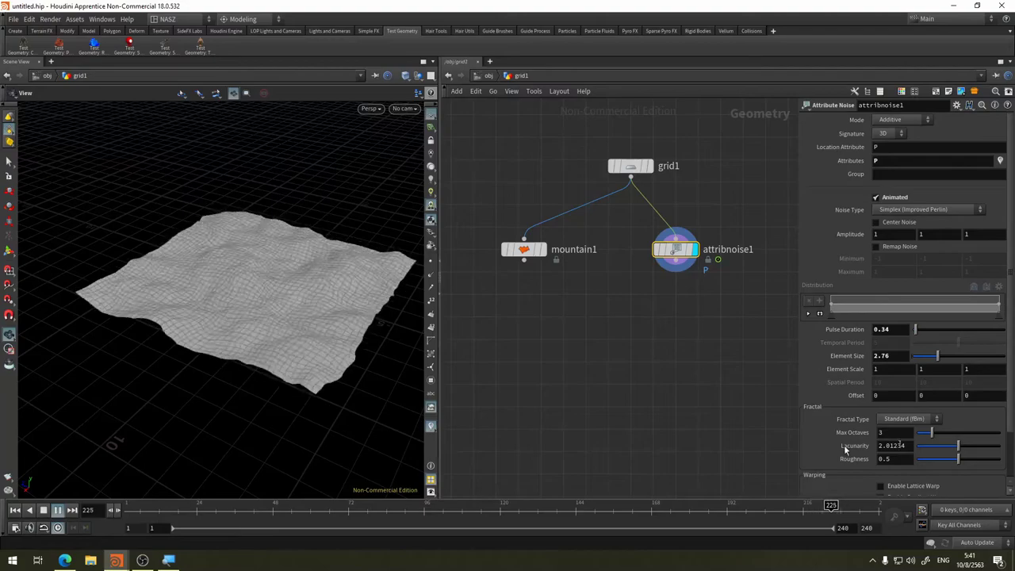
{"action": "left_click_drag", "start_coordinate": [915, 330], "coordinate": [984, 330]}
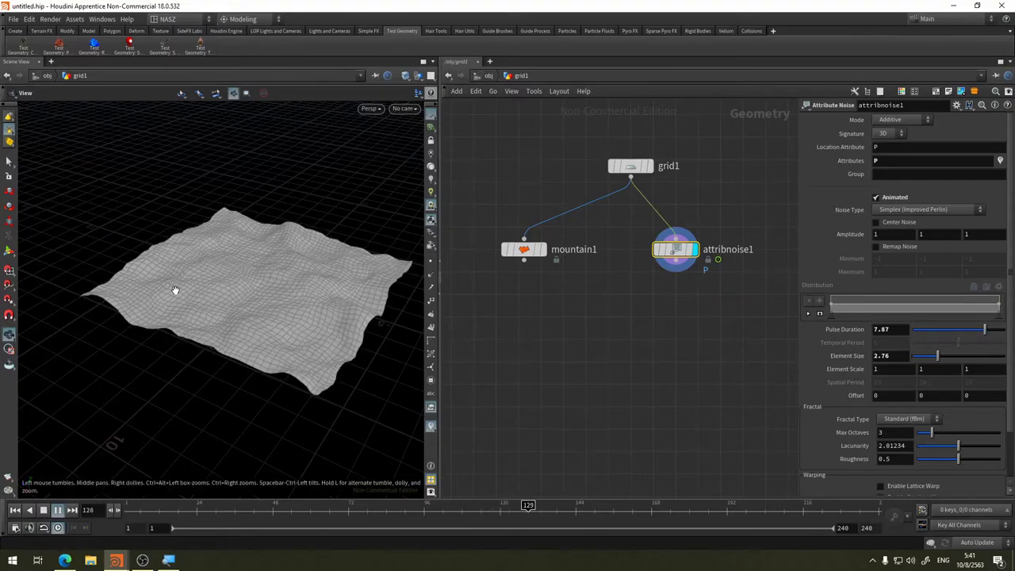
{"action": "mouse_move", "coordinate": [206, 295]}
{"action": "left_mouse_down"}
{"action": "mouse_move", "coordinate": [268, 297]}
{"action": "mouse_move", "coordinate": [245, 317]}
{"action": "mouse_move", "coordinate": [280, 320]}
{"action": "left_mouse_up"}
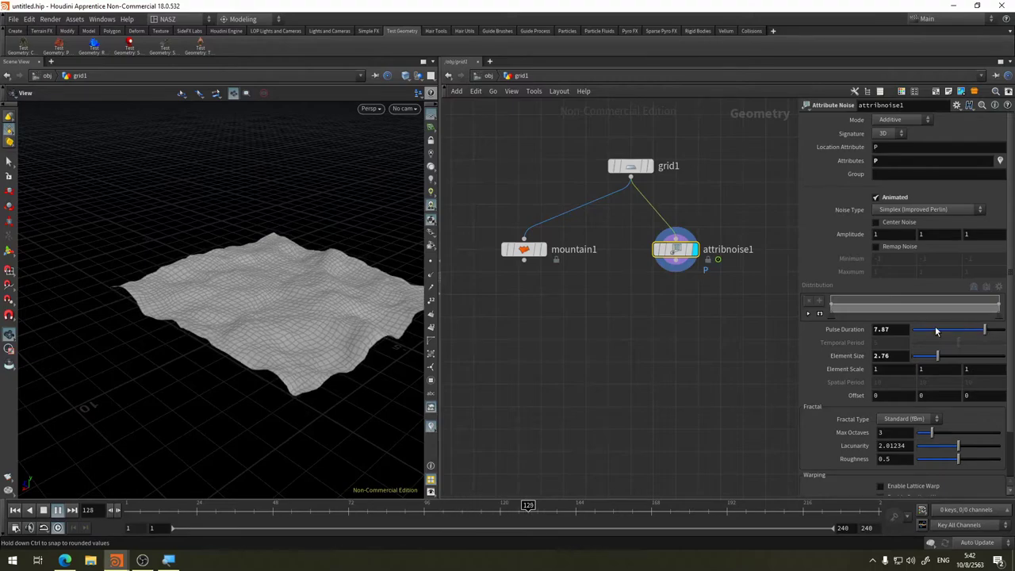
{"action": "left_click", "coordinate": [918, 331]}
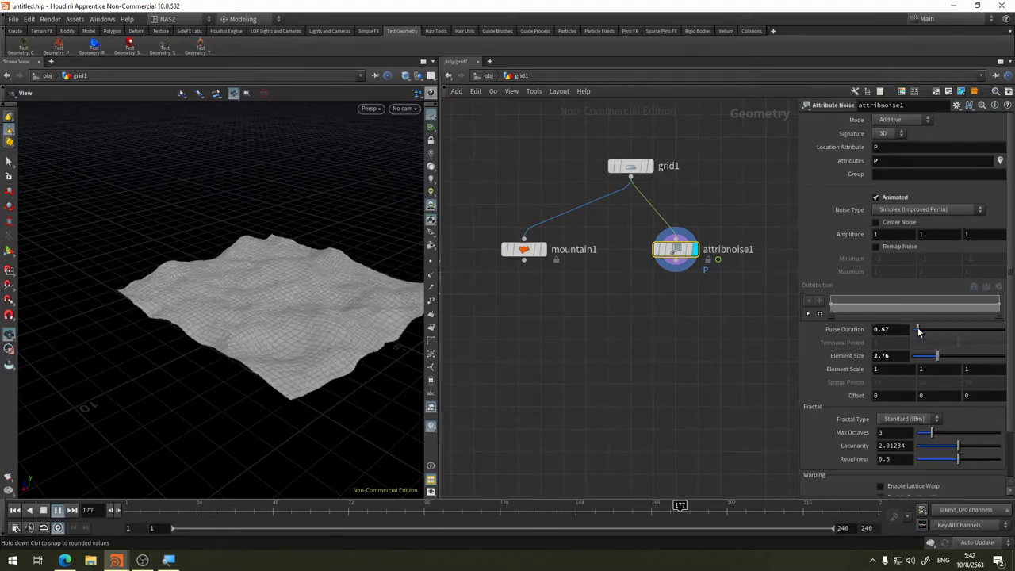
{"action": "mouse_move", "coordinate": [186, 267]}
{"action": "left_mouse_down"}
{"action": "mouse_move", "coordinate": [104, 301]}
{"action": "mouse_move", "coordinate": [159, 295]}
{"action": "mouse_move", "coordinate": [137, 300]}
{"action": "mouse_move", "coordinate": [143, 333]}
{"action": "left_mouse_up"}
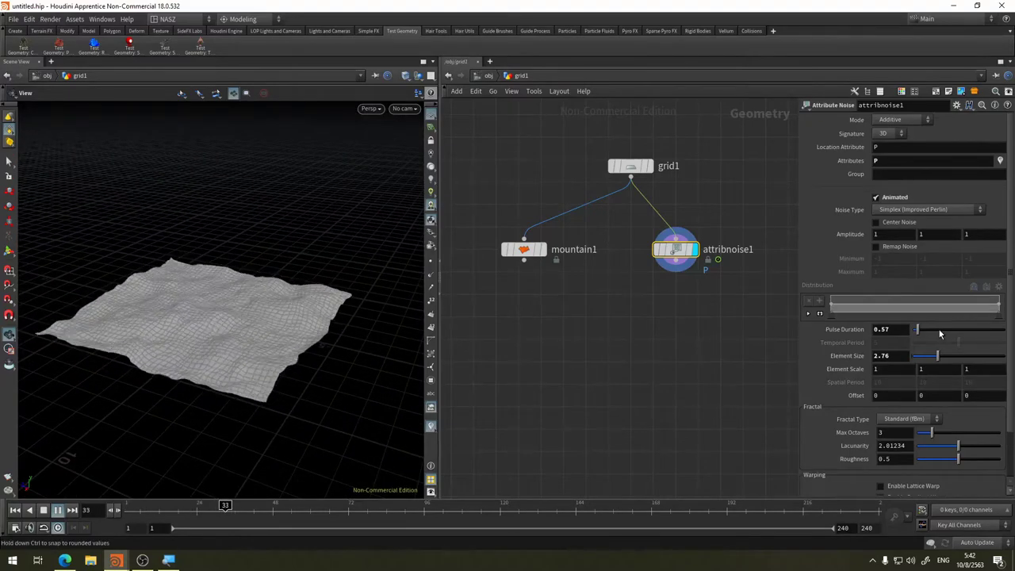
{"action": "mouse_move", "coordinate": [939, 330]}
{"action": "left_mouse_down"}
{"action": "mouse_move", "coordinate": [950, 333]}
{"action": "mouse_move", "coordinate": [923, 356]}
{"action": "left_mouse_up"}
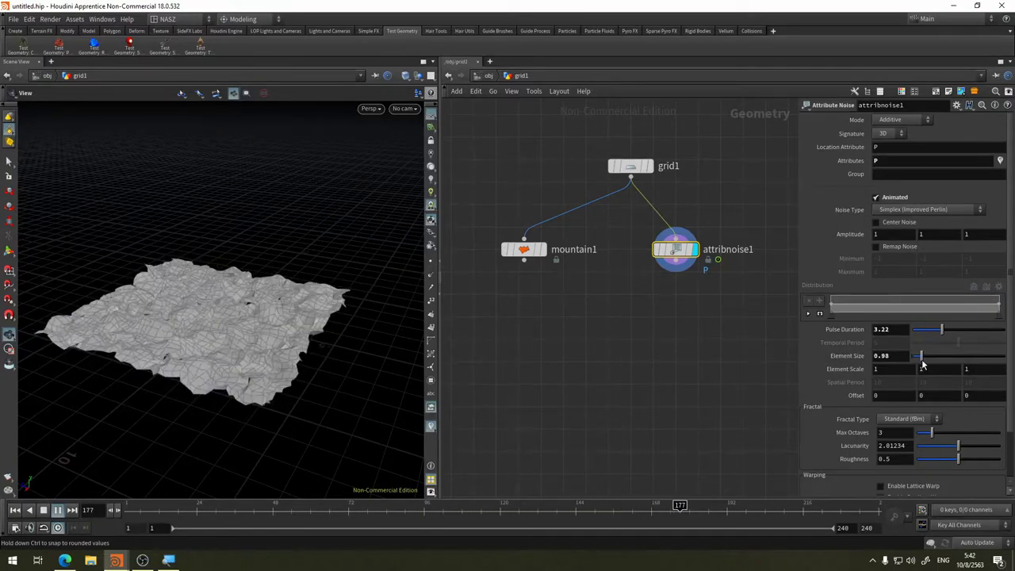
Lower the noise's Element Scale to about 0.7
{"action": "left_click_drag", "start_coordinate": [925, 362], "coordinate": [961, 362]}
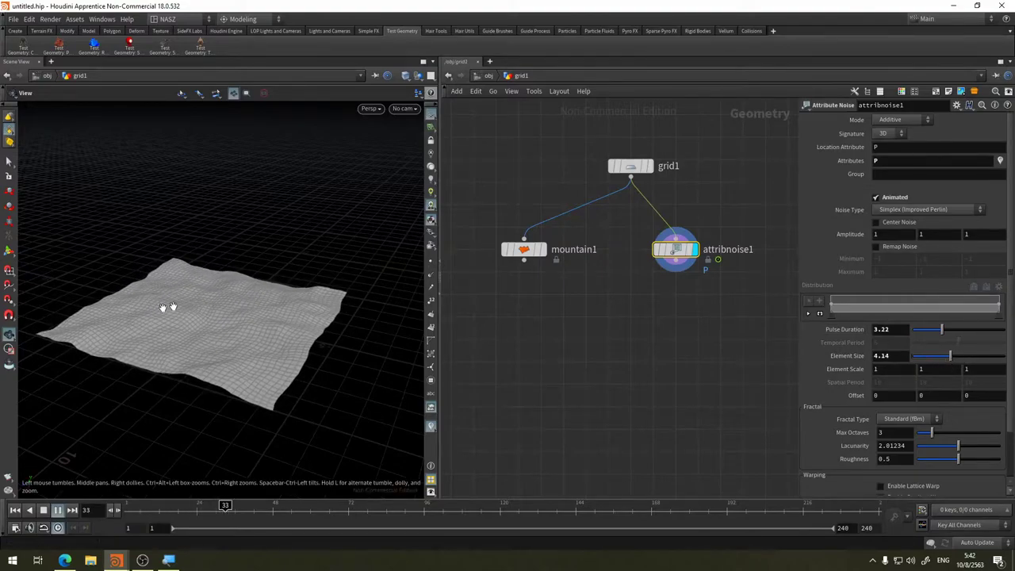
{"action": "mouse_move", "coordinate": [202, 321]}
{"action": "left_mouse_down"}
{"action": "mouse_move", "coordinate": [186, 302]}
{"action": "mouse_move", "coordinate": [154, 325]}
{"action": "mouse_move", "coordinate": [177, 325]}
{"action": "left_mouse_up"}
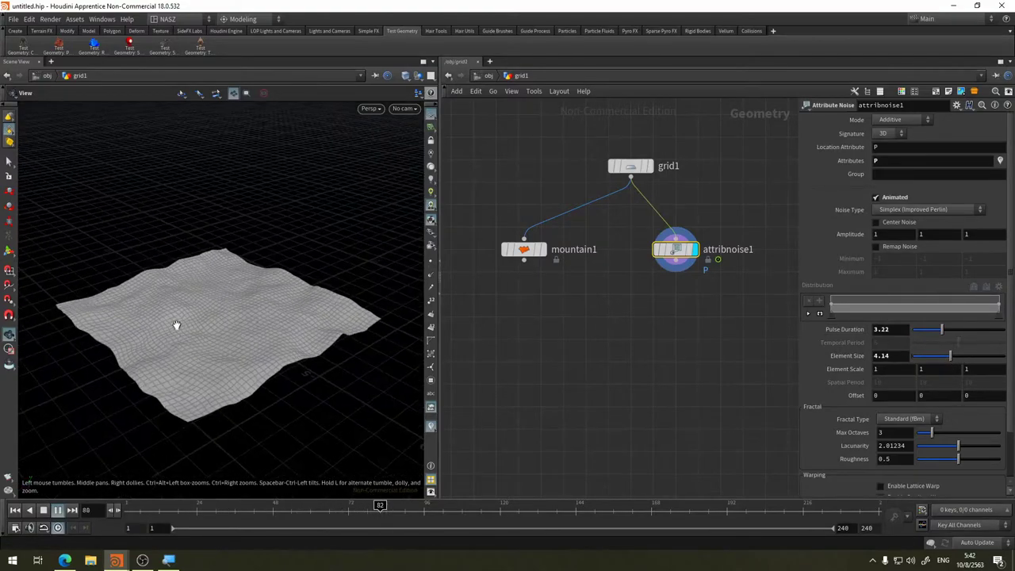
{"action": "middle_click", "coordinate": [854, 370]}
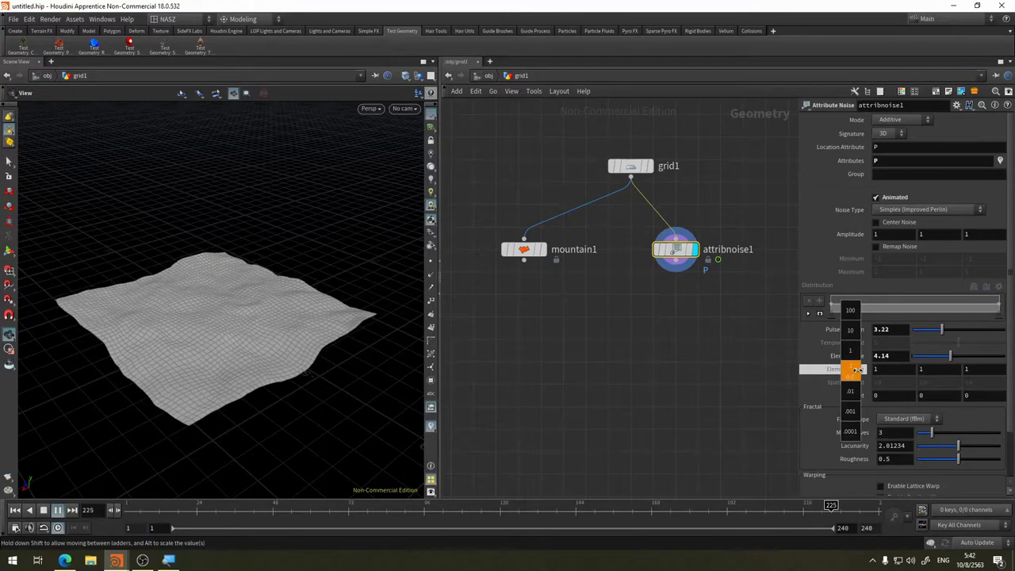
{"action": "middle_click_drag", "start_coordinate": [853, 370], "coordinate": [832, 370]}
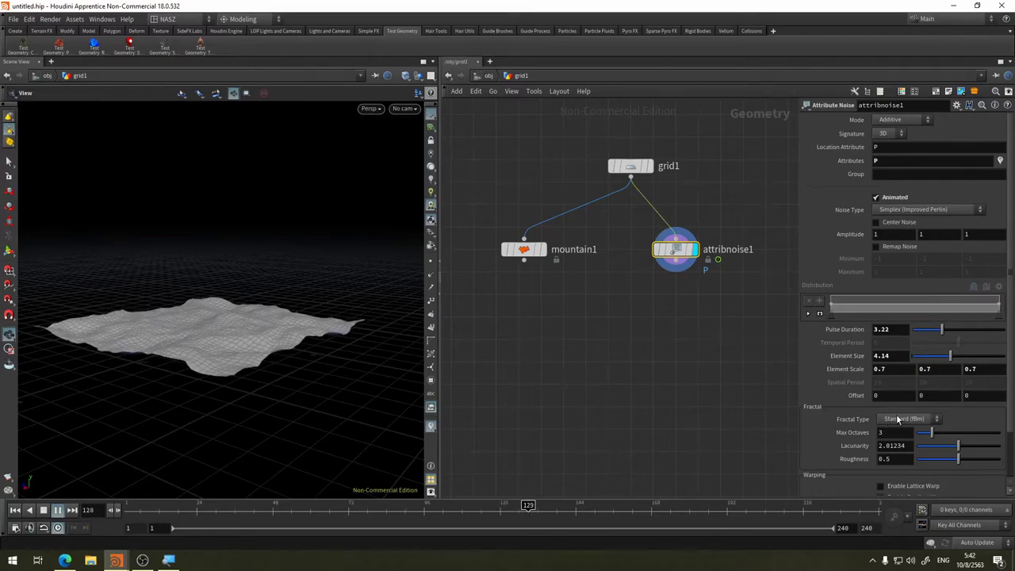
Set the noise Fractal Type to Hybrid Terrain
{"action": "left_click", "coordinate": [899, 421]}
{"action": "left_click", "coordinate": [907, 458]}
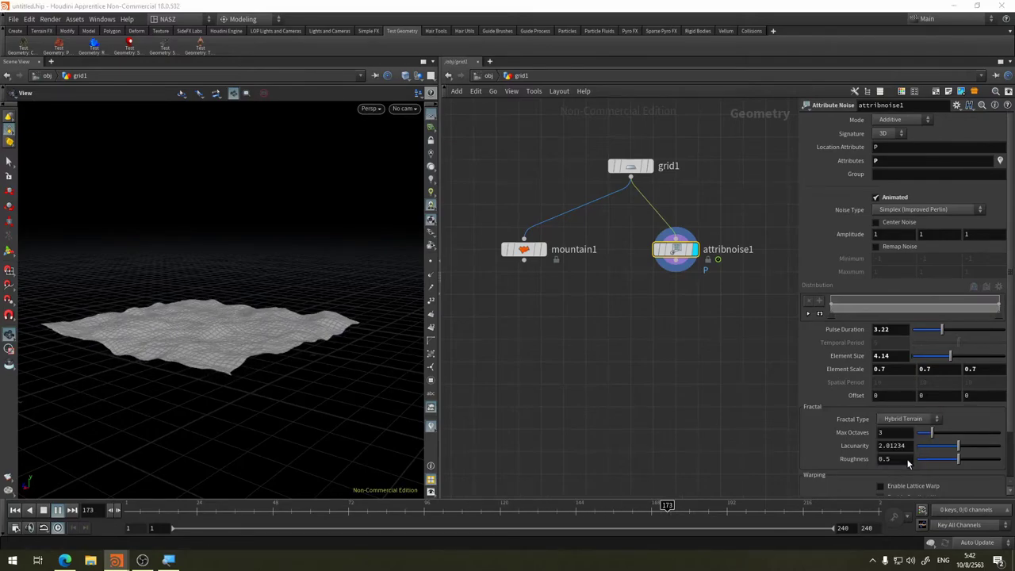
{"action": "left_click_drag", "start_coordinate": [283, 254], "coordinate": [272, 254]}
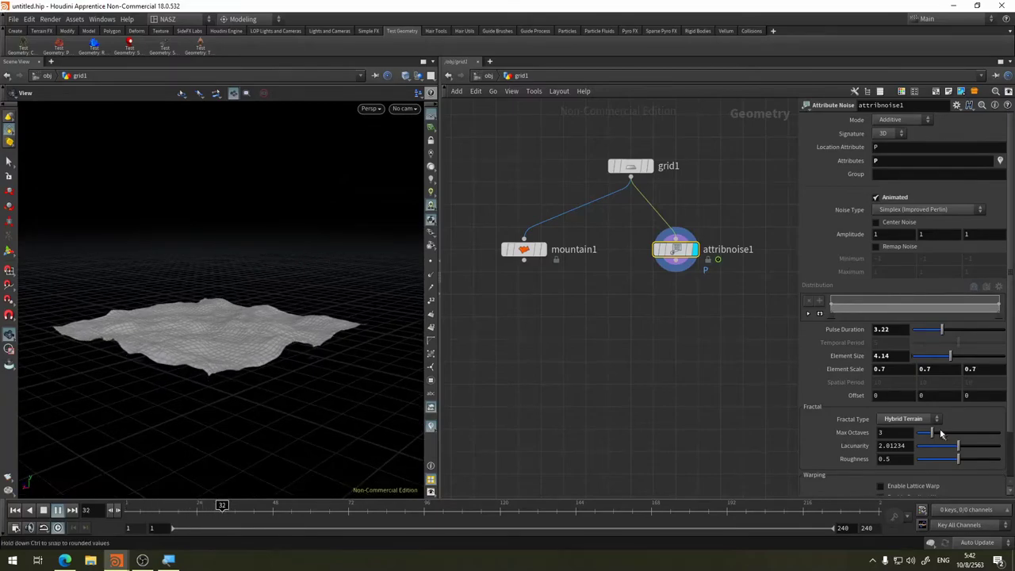
{"action": "left_click", "coordinate": [904, 419]}
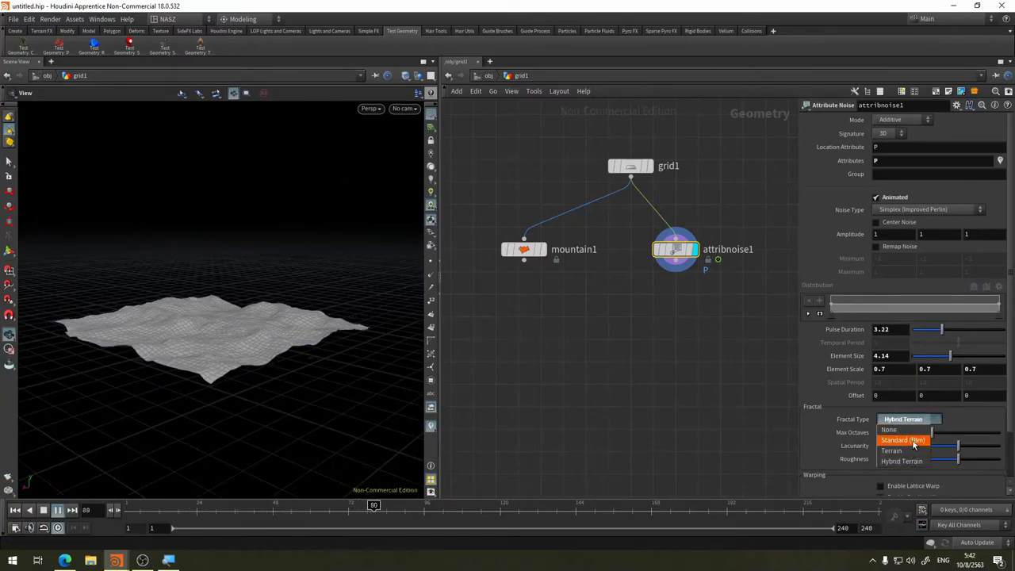
{"action": "left_click", "coordinate": [904, 461]}
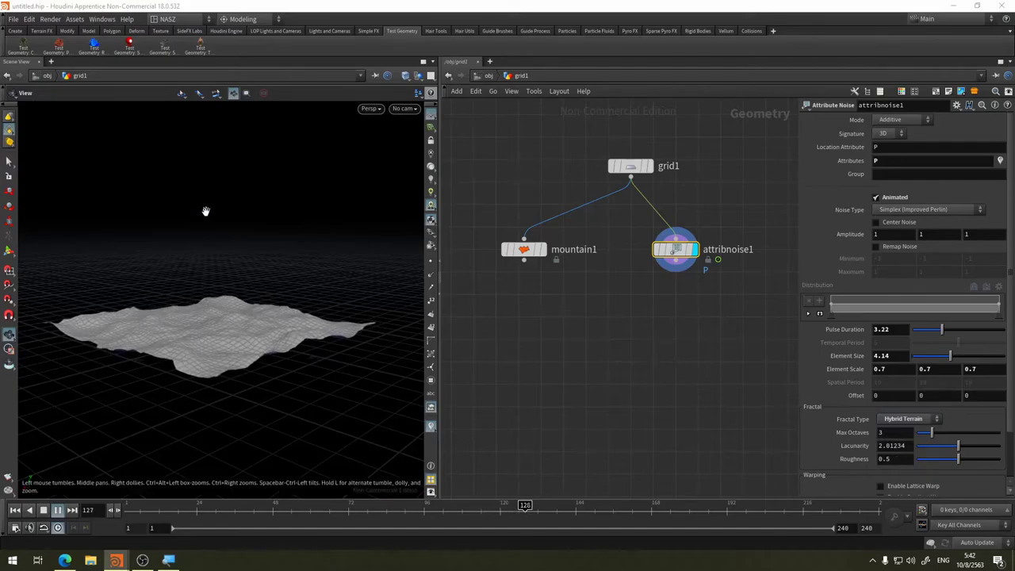
{"action": "left_click_drag", "start_coordinate": [267, 231], "coordinate": [288, 238]}
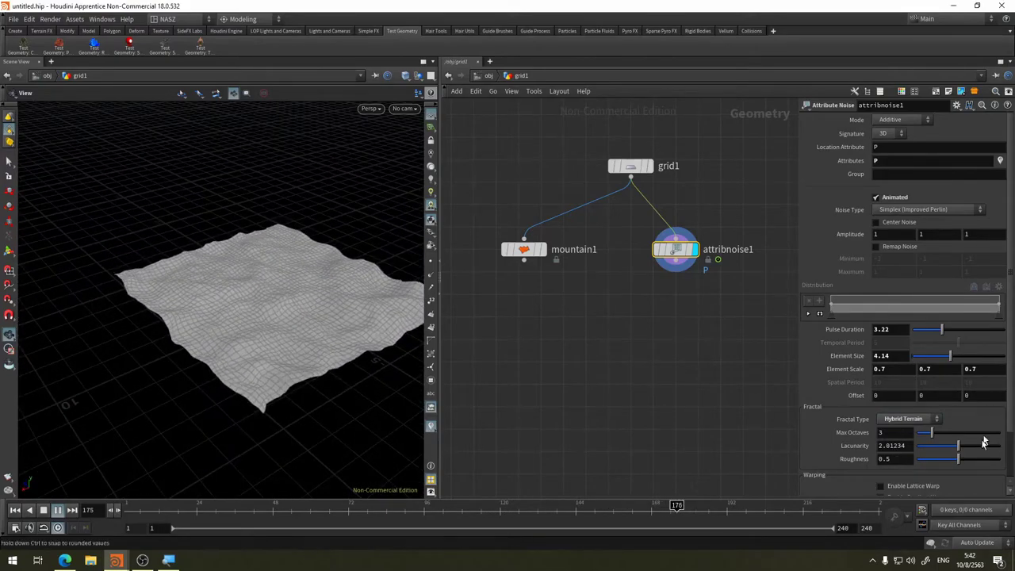
{"action": "scroll", "coordinate": [1013, 392], "scroll_direction": "down", "scroll_amount": 1}
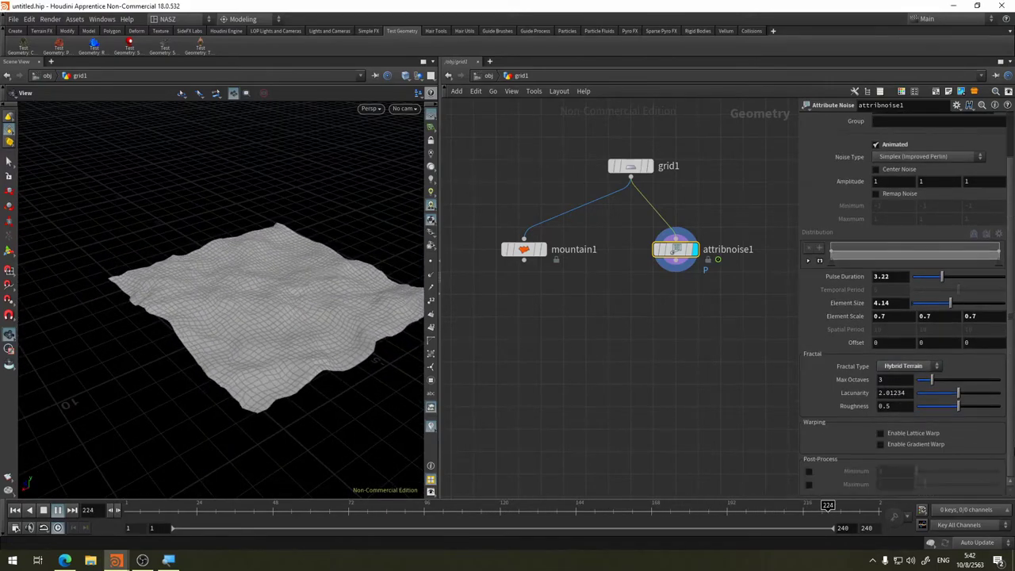
{"action": "scroll", "coordinate": [1013, 401], "scroll_direction": "up", "scroll_amount": 1}
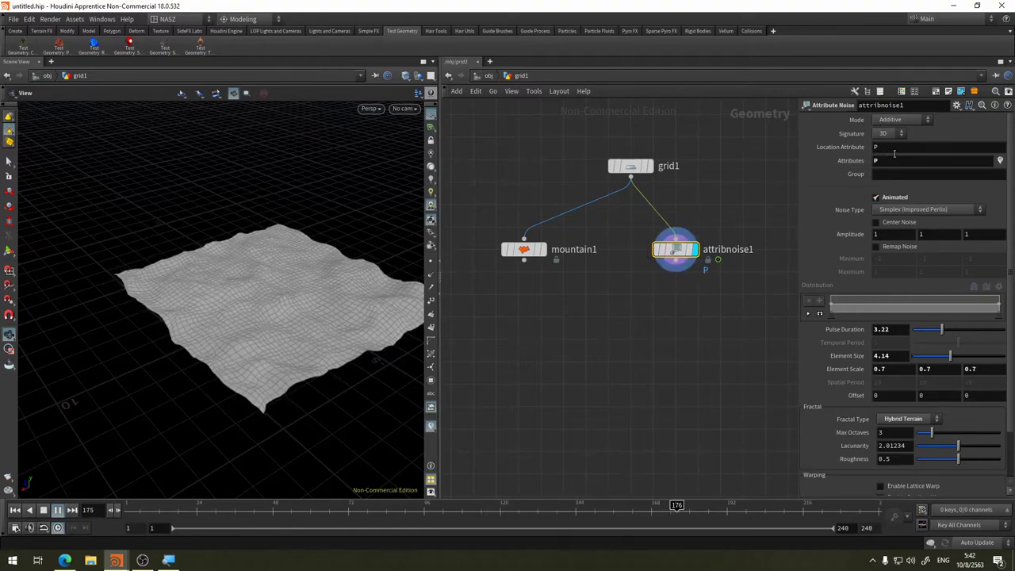
Change the noised attribute from P to Cd
{"action": "double_click", "coordinate": [891, 159]}
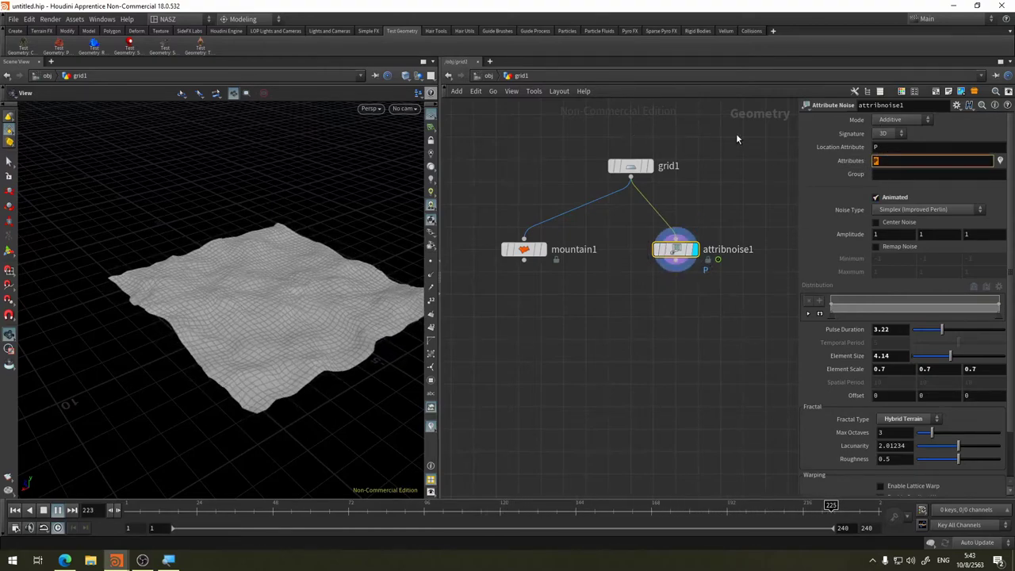
{"action": "type", "text": "Cd"}
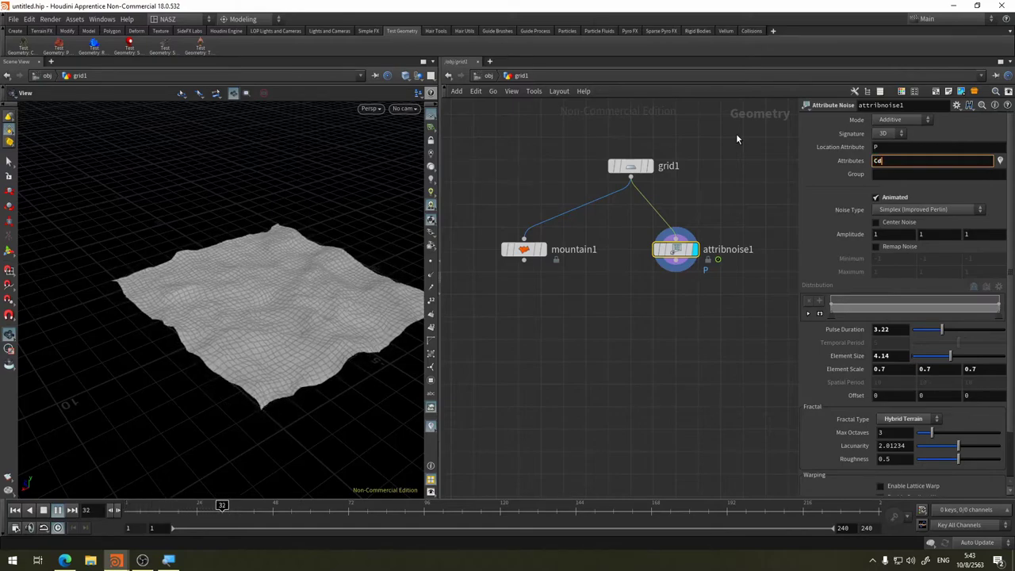
{"action": "key", "text": "Return"}
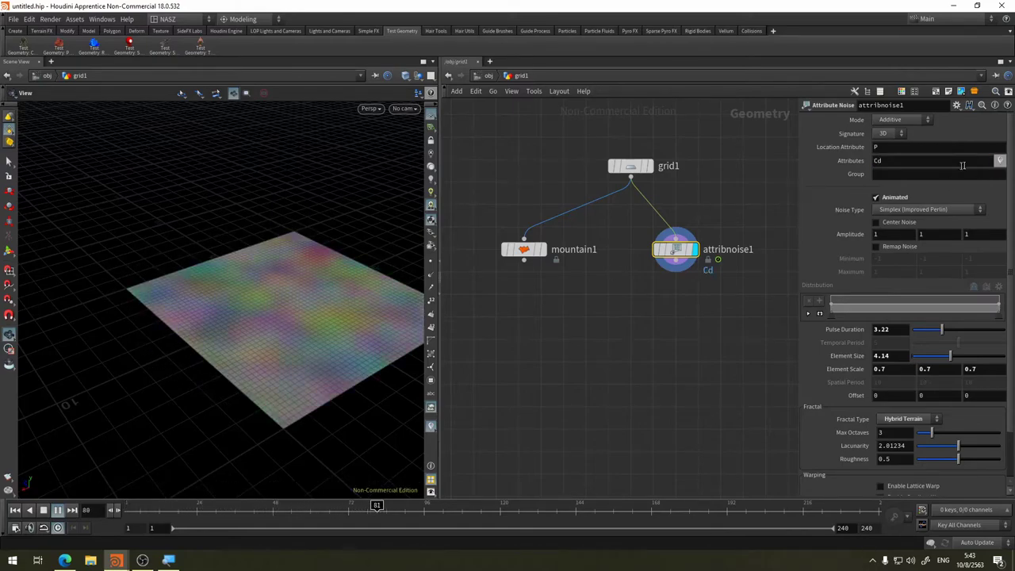
Switch the Attribute Noise Signature to 1D for greyscale colour noise
{"action": "left_click", "coordinate": [892, 134]}
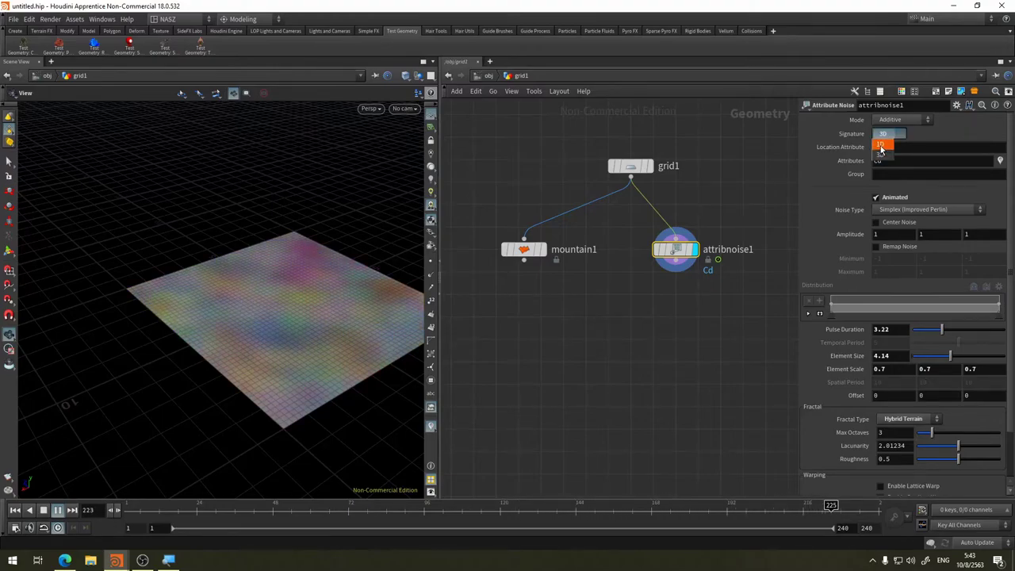
{"action": "left_click", "coordinate": [880, 148]}
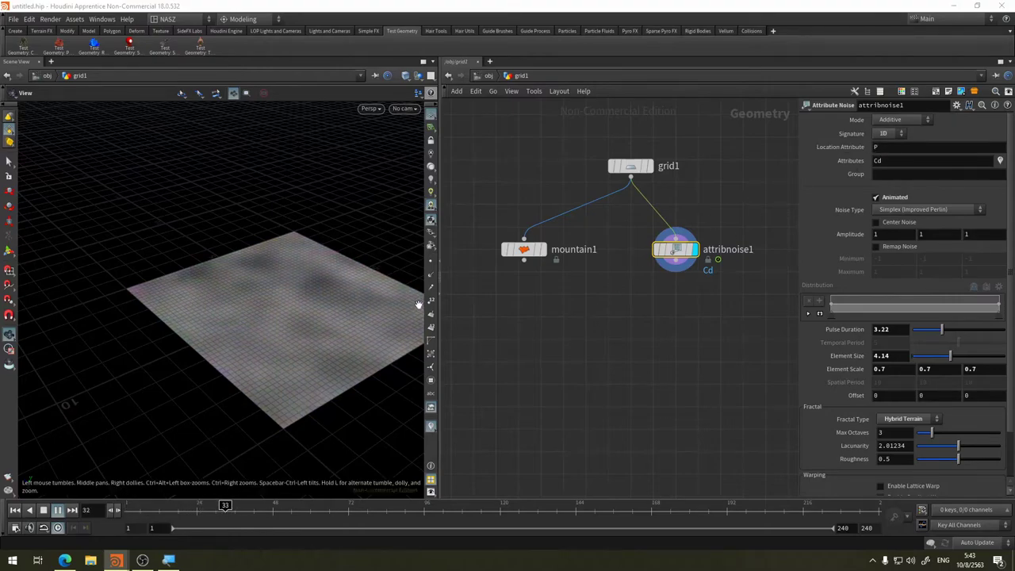
{"action": "mouse_move", "coordinate": [326, 273]}
{"action": "left_mouse_down"}
{"action": "mouse_move", "coordinate": [215, 319]}
{"action": "mouse_move", "coordinate": [198, 296]}
{"action": "mouse_move", "coordinate": [326, 258]}
{"action": "left_mouse_up"}
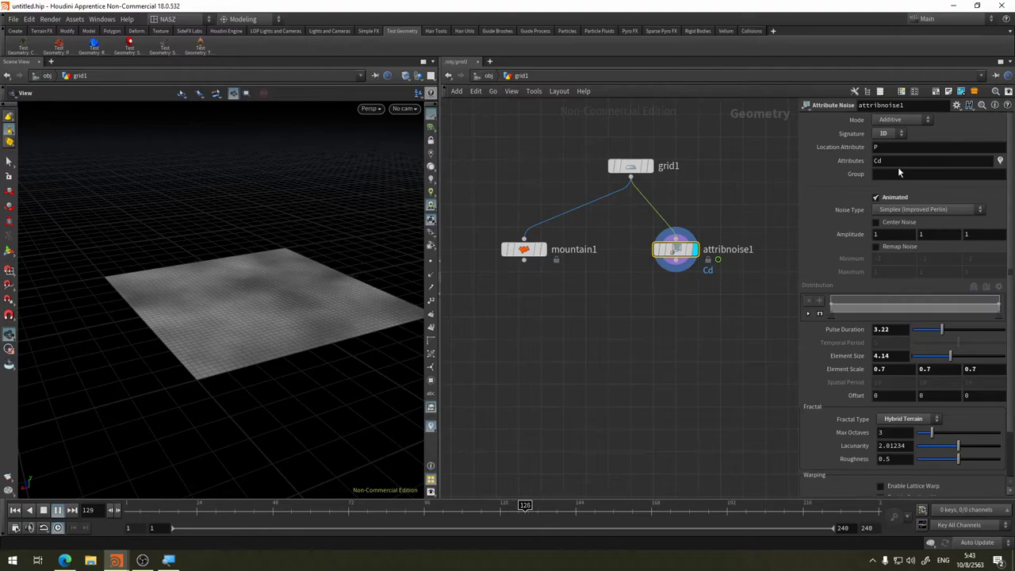
Point the noise back at position P, displacing the grid again
{"action": "type", "text": "P"}
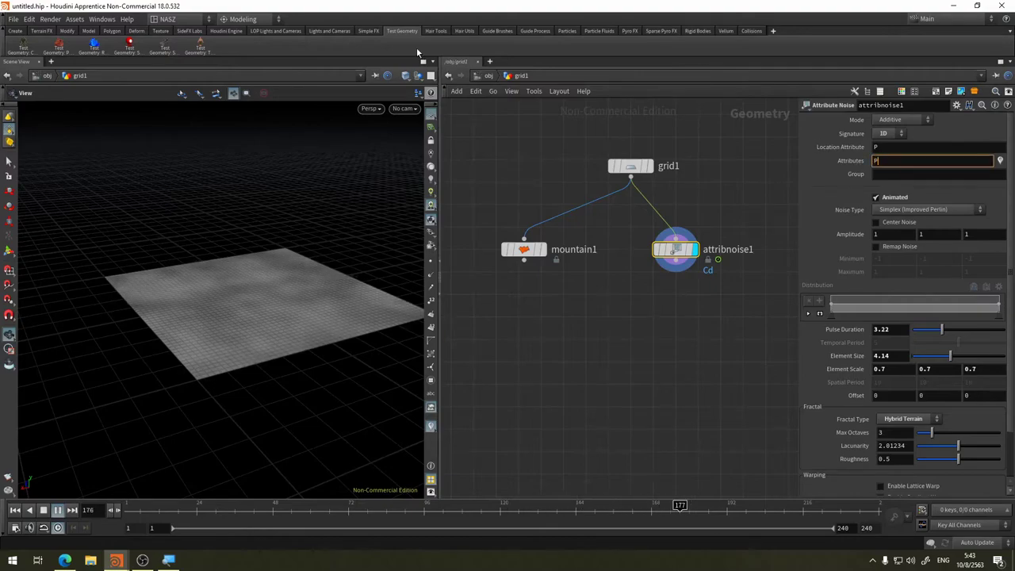
{"action": "key", "text": "Return"}
{"action": "mouse_move", "coordinate": [196, 256]}
{"action": "left_mouse_down"}
{"action": "mouse_move", "coordinate": [374, 301]}
{"action": "mouse_move", "coordinate": [215, 231]}
{"action": "mouse_move", "coordinate": [339, 244]}
{"action": "left_mouse_up"}
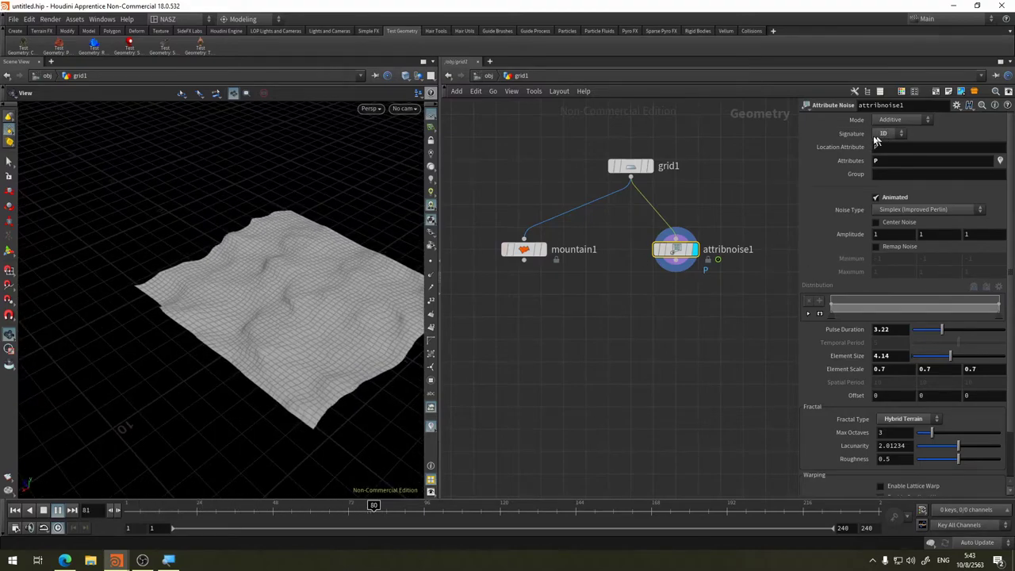
{"action": "left_click_drag", "start_coordinate": [319, 314], "coordinate": [297, 329]}
{"action": "mouse_move", "coordinate": [270, 318]}
{"action": "left_mouse_down"}
{"action": "mouse_move", "coordinate": [290, 297]}
{"action": "mouse_move", "coordinate": [340, 285]}
{"action": "mouse_move", "coordinate": [295, 341]}
{"action": "mouse_move", "coordinate": [288, 290]}
{"action": "mouse_move", "coordinate": [284, 320]}
{"action": "left_mouse_up"}
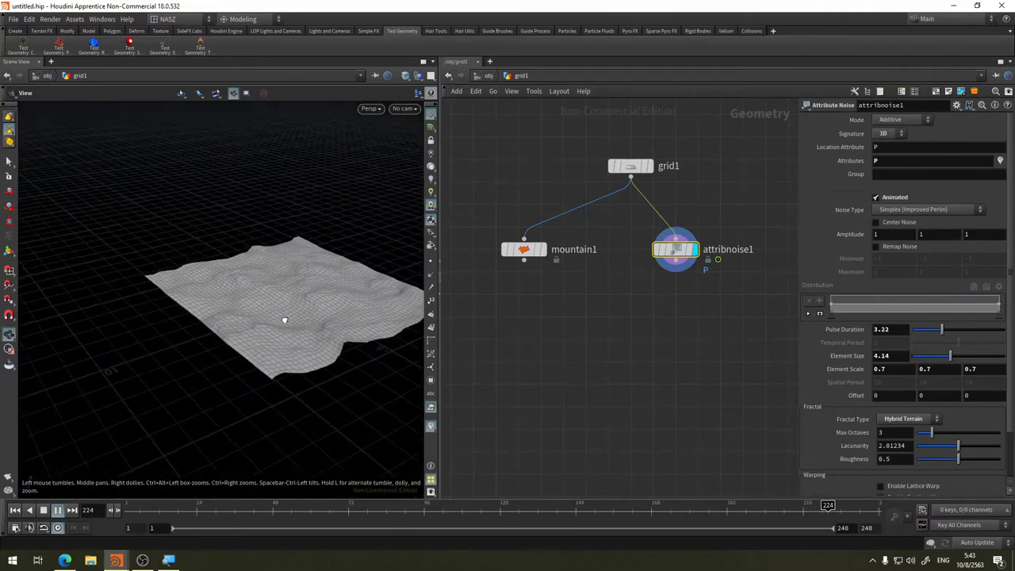
Set the noise Signature back to 3D
{"action": "left_click", "coordinate": [891, 134]}
{"action": "left_click", "coordinate": [884, 157]}
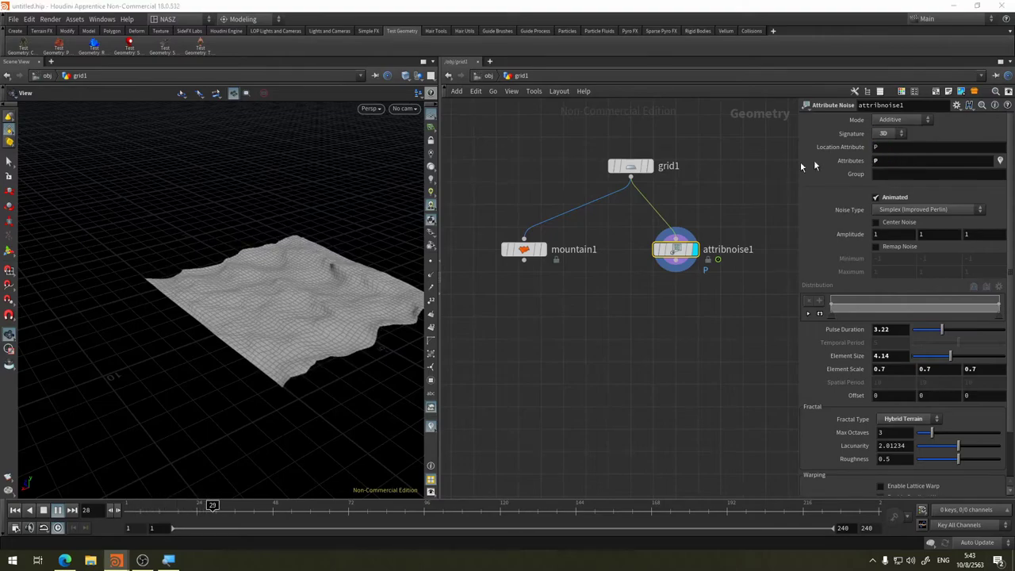
{"action": "mouse_move", "coordinate": [324, 243]}
{"action": "left_mouse_down"}
{"action": "mouse_move", "coordinate": [254, 285]}
{"action": "mouse_move", "coordinate": [288, 254]}
{"action": "left_mouse_up"}
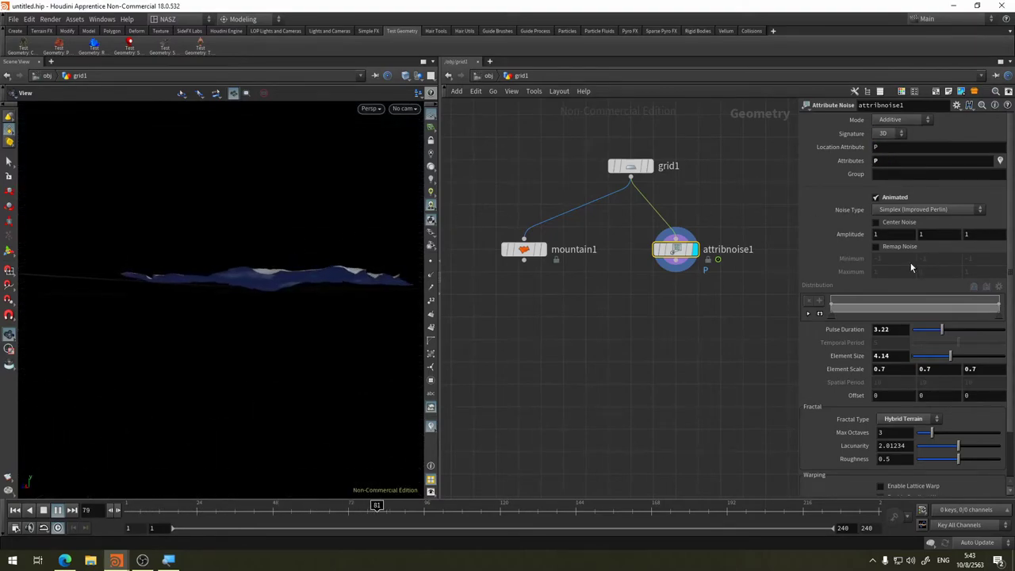
{"action": "mouse_move", "coordinate": [302, 213]}
{"action": "left_mouse_down"}
{"action": "mouse_move", "coordinate": [249, 326]}
{"action": "mouse_move", "coordinate": [357, 302]}
{"action": "left_mouse_up"}
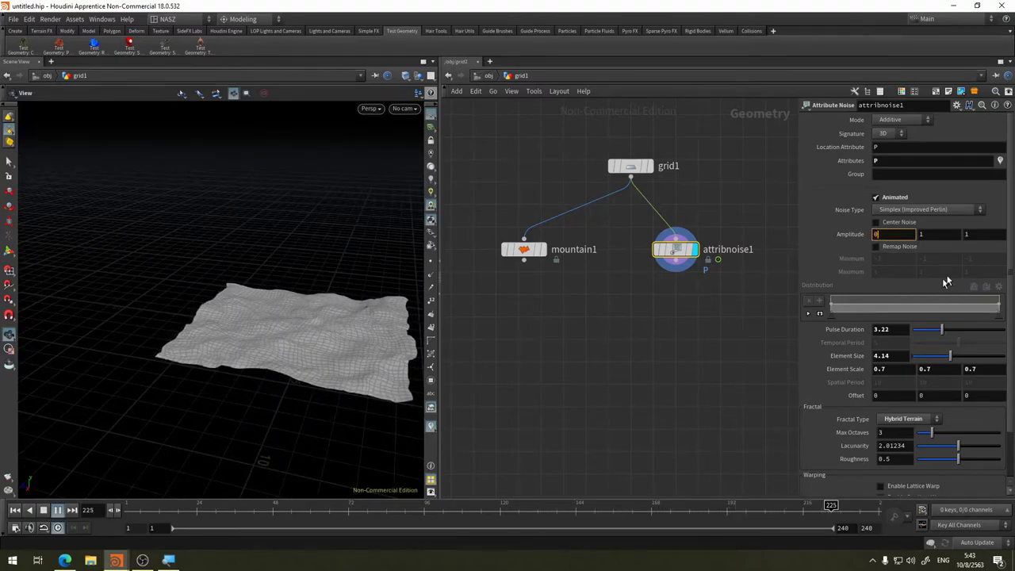
Test per-axis Amplitude values, zeroing Y to flatten the terrain
{"action": "left_click", "coordinate": [980, 234]}
{"action": "type", "text": "0"}
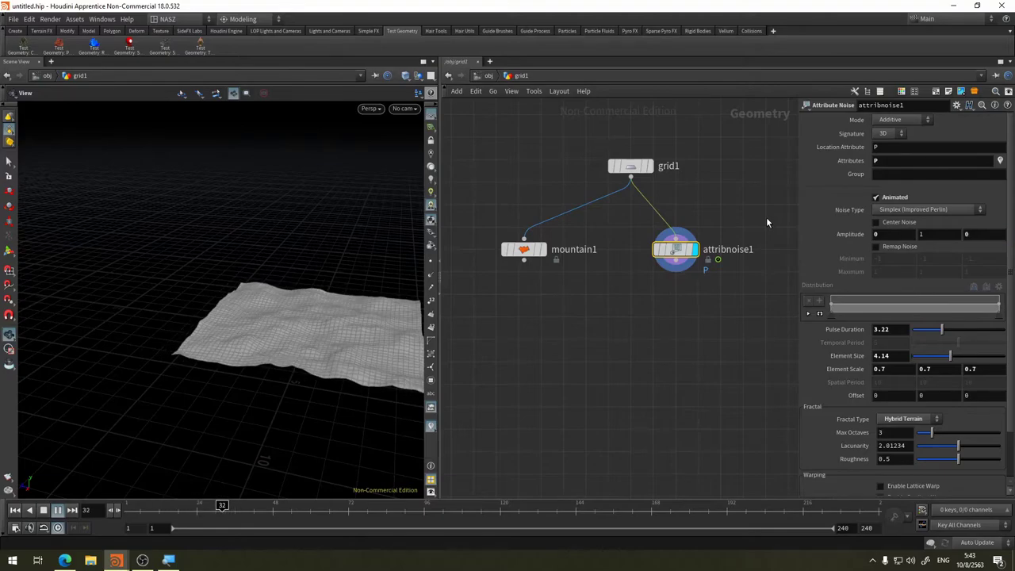
{"action": "mouse_move", "coordinate": [330, 277]}
{"action": "left_mouse_down"}
{"action": "mouse_move", "coordinate": [249, 294]}
{"action": "mouse_move", "coordinate": [237, 279]}
{"action": "left_mouse_up"}
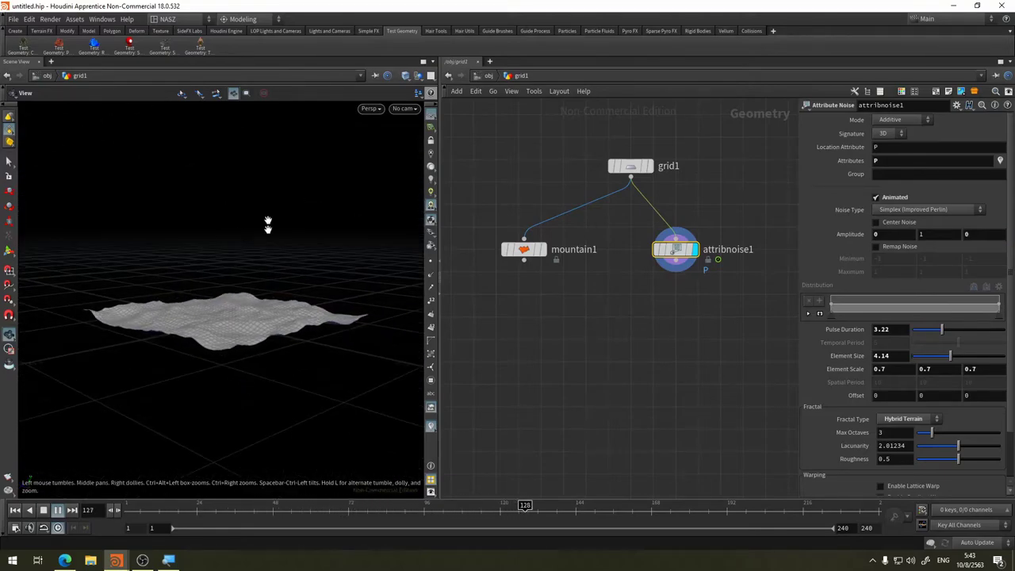
{"action": "left_click_drag", "start_coordinate": [288, 355], "coordinate": [262, 318]}
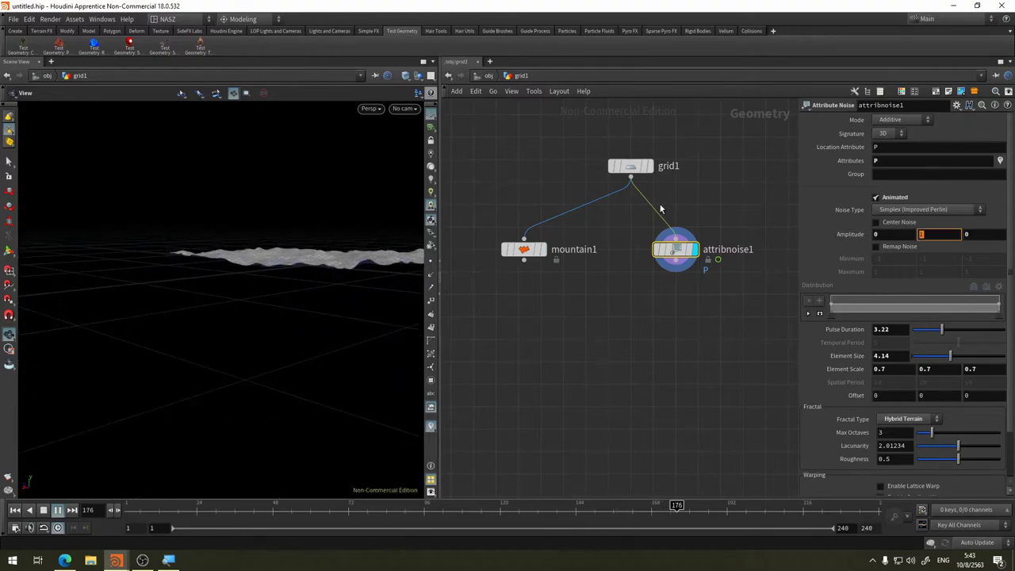
{"action": "type", "text": "0"}
{"action": "key", "text": "Return"}
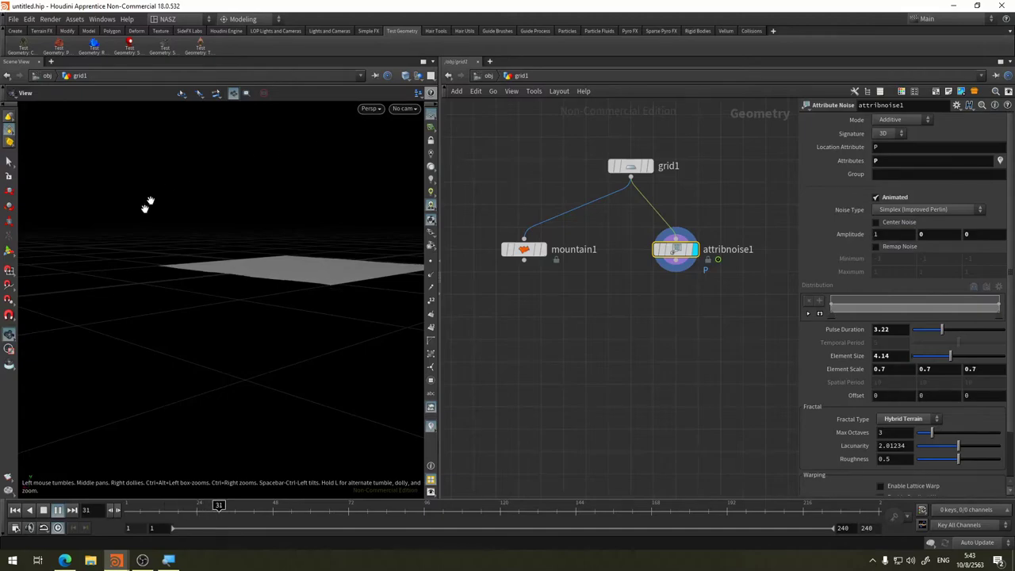
{"action": "mouse_move", "coordinate": [146, 205]}
{"action": "left_mouse_down"}
{"action": "mouse_move", "coordinate": [290, 275]}
{"action": "mouse_move", "coordinate": [272, 315]}
{"action": "mouse_move", "coordinate": [127, 321]}
{"action": "left_mouse_up"}
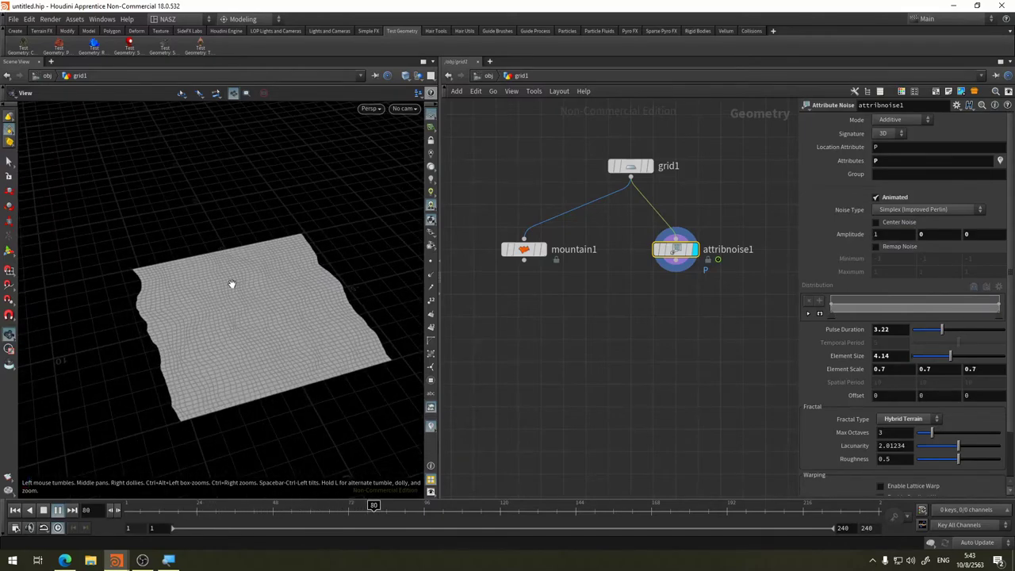
{"action": "mouse_move", "coordinate": [212, 304]}
{"action": "left_mouse_down"}
{"action": "mouse_move", "coordinate": [273, 284]}
{"action": "mouse_move", "coordinate": [288, 319]}
{"action": "mouse_move", "coordinate": [299, 317]}
{"action": "mouse_move", "coordinate": [256, 318]}
{"action": "left_mouse_up"}
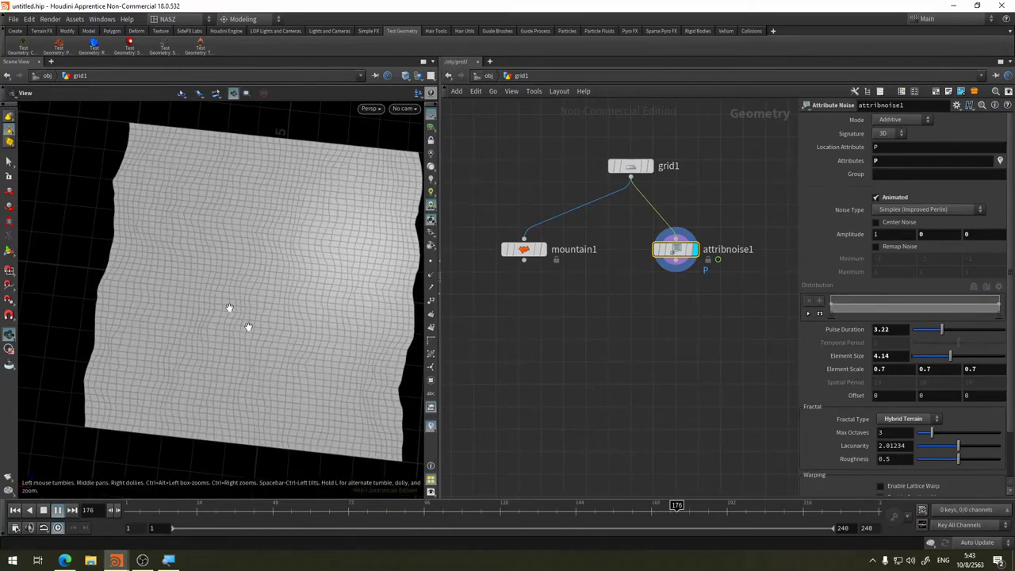
Set the X amplitude to 0 and the Z amplitude to 1
{"action": "double_click", "coordinate": [893, 234]}
{"action": "type", "text": "0"}
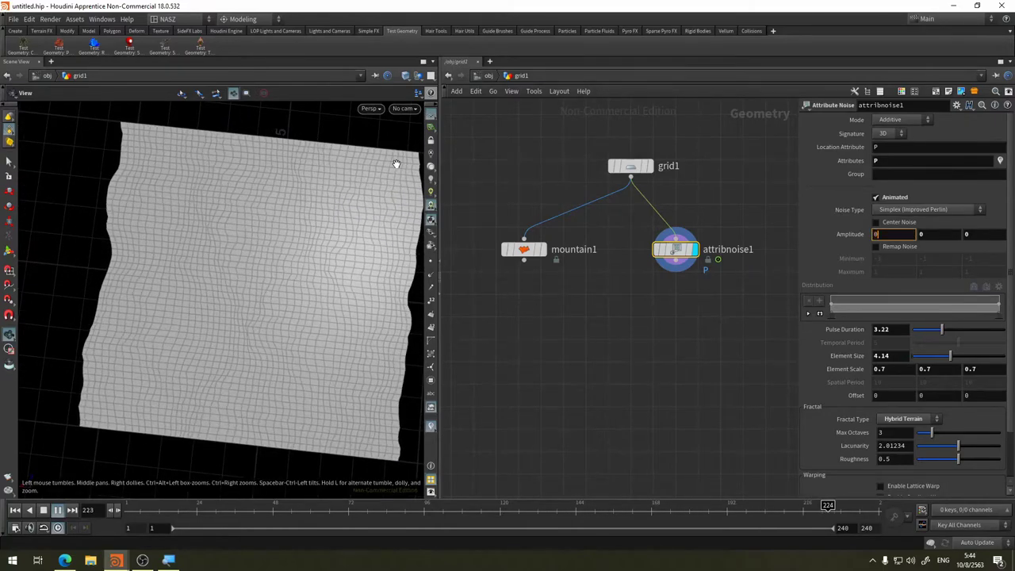
{"action": "key", "text": "Return"}
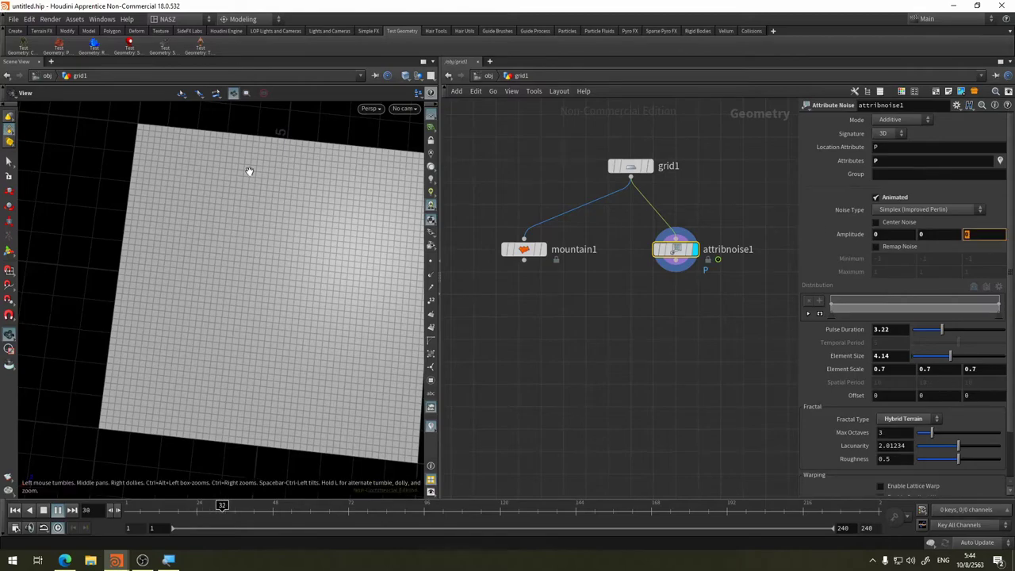
{"action": "type", "text": "1"}
{"action": "key", "text": "Return"}
{"action": "mouse_move", "coordinate": [245, 313]}
{"action": "left_mouse_down"}
{"action": "mouse_move", "coordinate": [261, 309]}
{"action": "mouse_move", "coordinate": [245, 295]}
{"action": "left_mouse_up"}
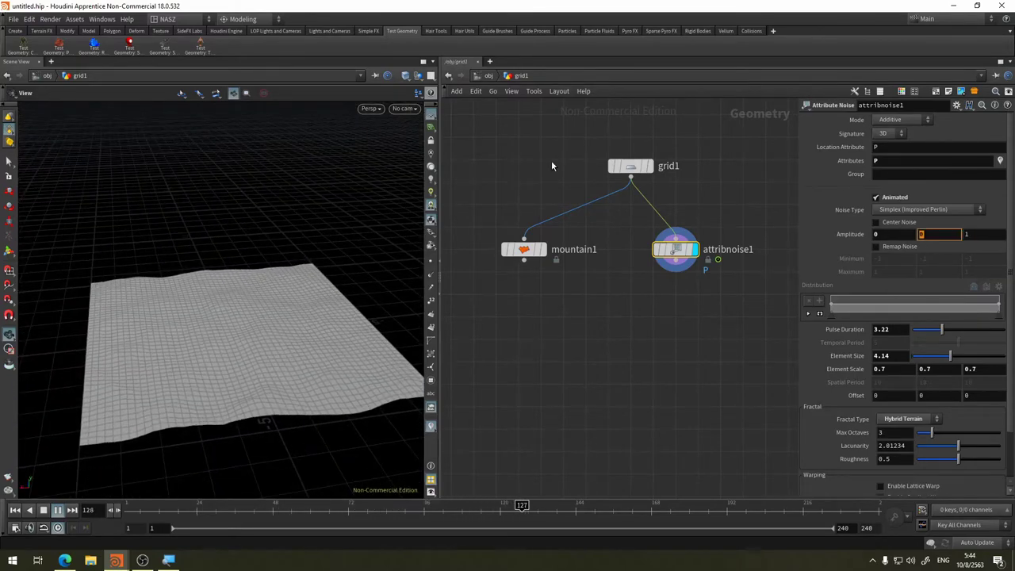
{"action": "mouse_move", "coordinate": [262, 309]}
{"action": "left_mouse_down"}
{"action": "mouse_move", "coordinate": [303, 286]}
{"action": "mouse_move", "coordinate": [195, 309]}
{"action": "mouse_move", "coordinate": [194, 279]}
{"action": "mouse_move", "coordinate": [274, 281]}
{"action": "left_mouse_up"}
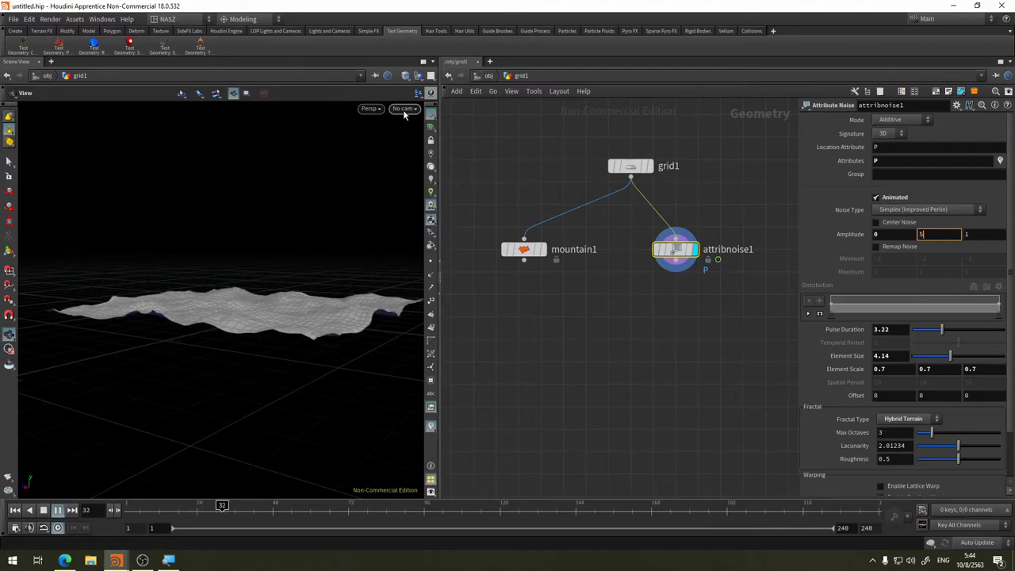
Set the first Amplitude value to 1 and stop playback at frame 94
{"action": "mouse_move", "coordinate": [150, 204]}
{"action": "left_mouse_down"}
{"action": "mouse_move", "coordinate": [268, 290]}
{"action": "mouse_move", "coordinate": [215, 333]}
{"action": "mouse_move", "coordinate": [296, 314]}
{"action": "left_mouse_up"}
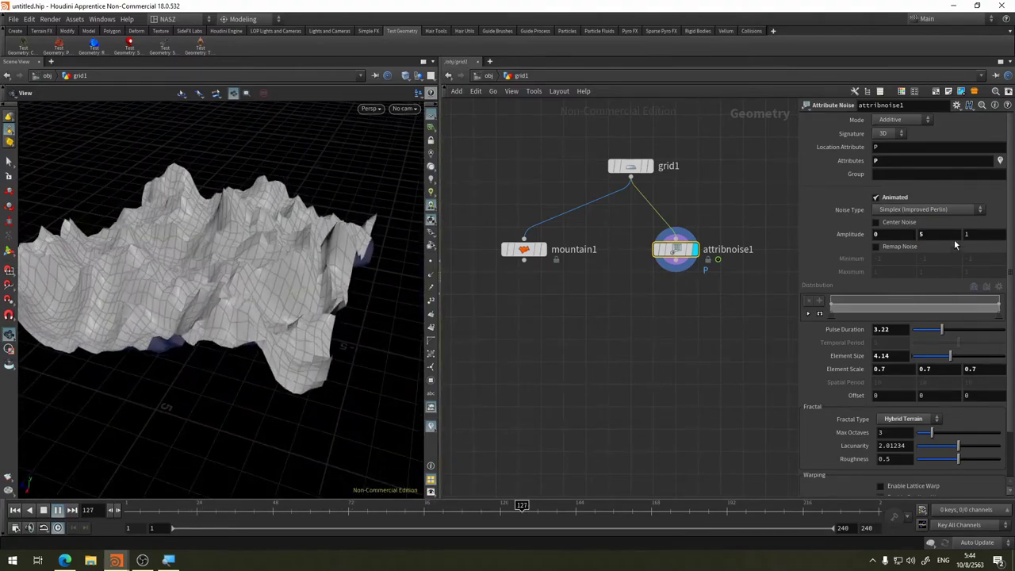
{"action": "left_click", "coordinate": [972, 234]}
{"action": "key", "text": "Return"}
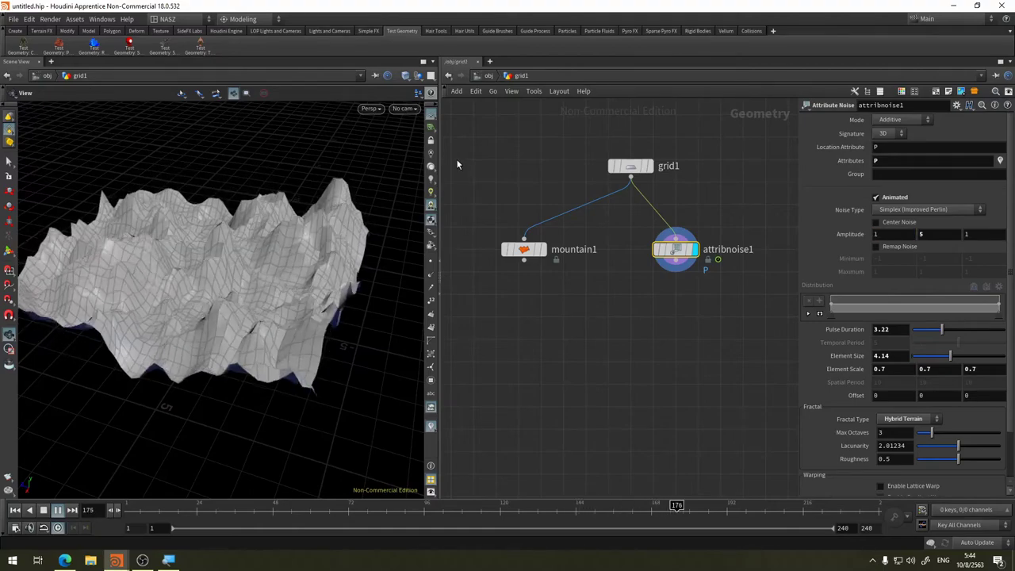
{"action": "mouse_move", "coordinate": [150, 263]}
{"action": "left_mouse_down"}
{"action": "mouse_move", "coordinate": [169, 294]}
{"action": "mouse_move", "coordinate": [136, 272]}
{"action": "mouse_move", "coordinate": [290, 291]}
{"action": "mouse_move", "coordinate": [363, 189]}
{"action": "left_mouse_up"}
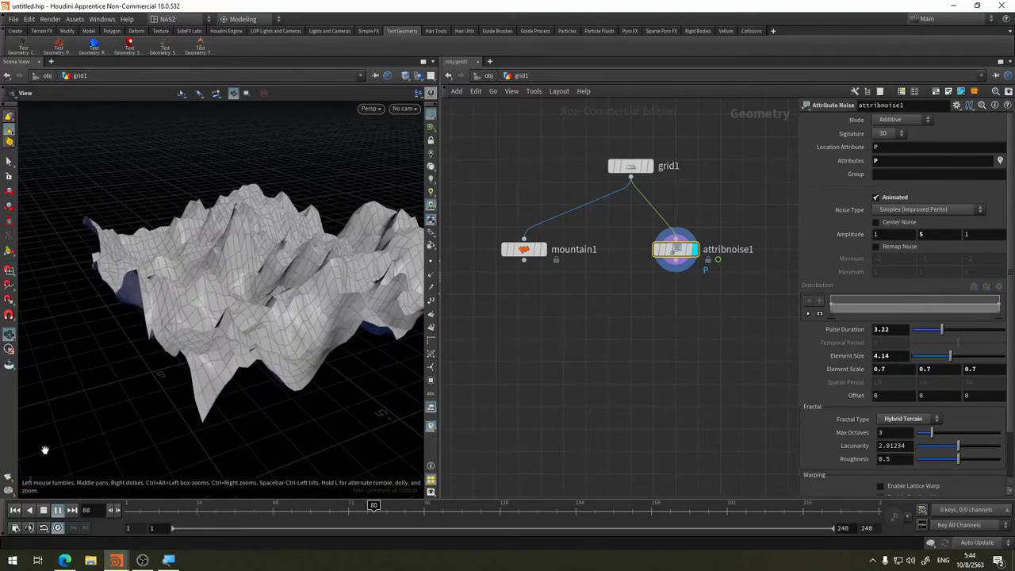
{"action": "left_click", "coordinate": [43, 512]}
{"action": "left_click_drag", "start_coordinate": [316, 289], "coordinate": [208, 319]}
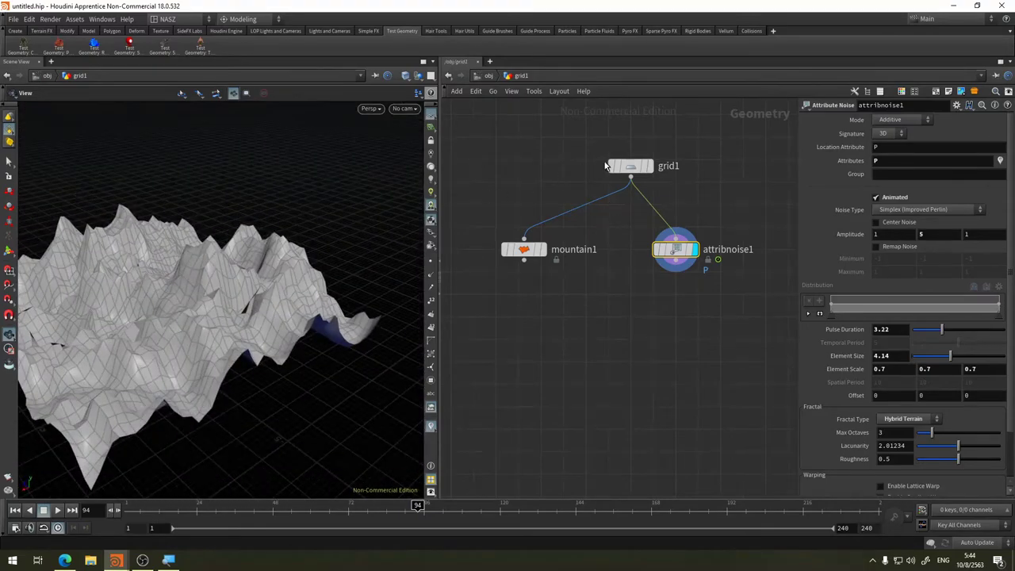
Move attribnoise1 below grid1 and place a new Sphere node
{"action": "left_click_drag", "start_coordinate": [665, 242], "coordinate": [567, 355]}
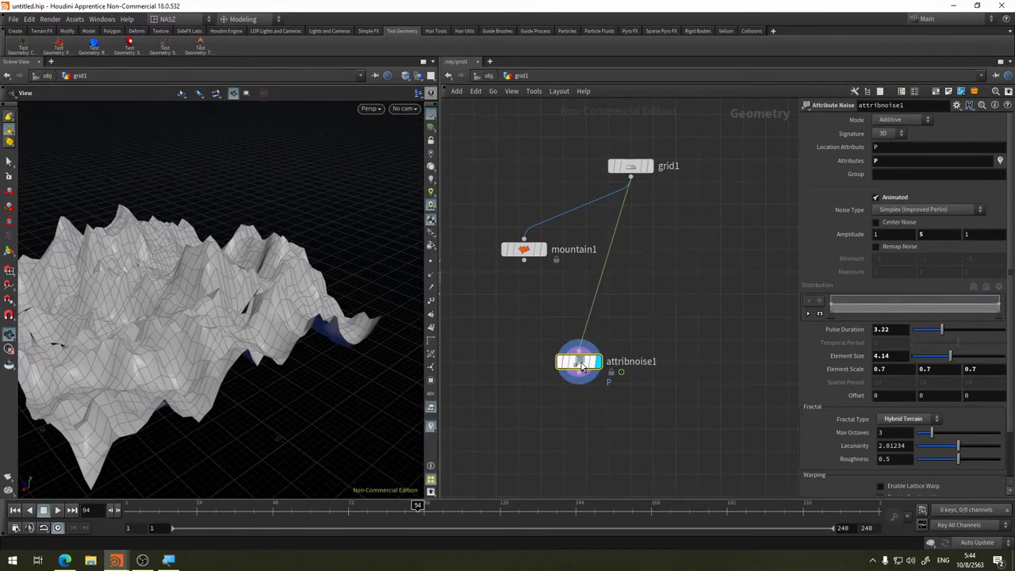
{"action": "middle_click_drag", "start_coordinate": [747, 96], "coordinate": [670, 278]}
{"action": "key", "text": "Tab"}
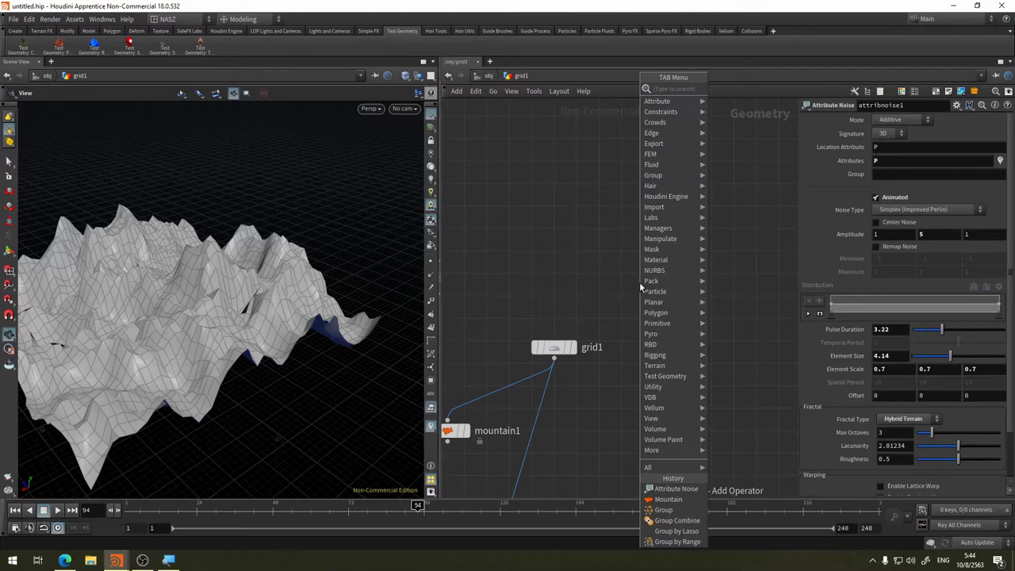
{"action": "type", "text": "sp"}
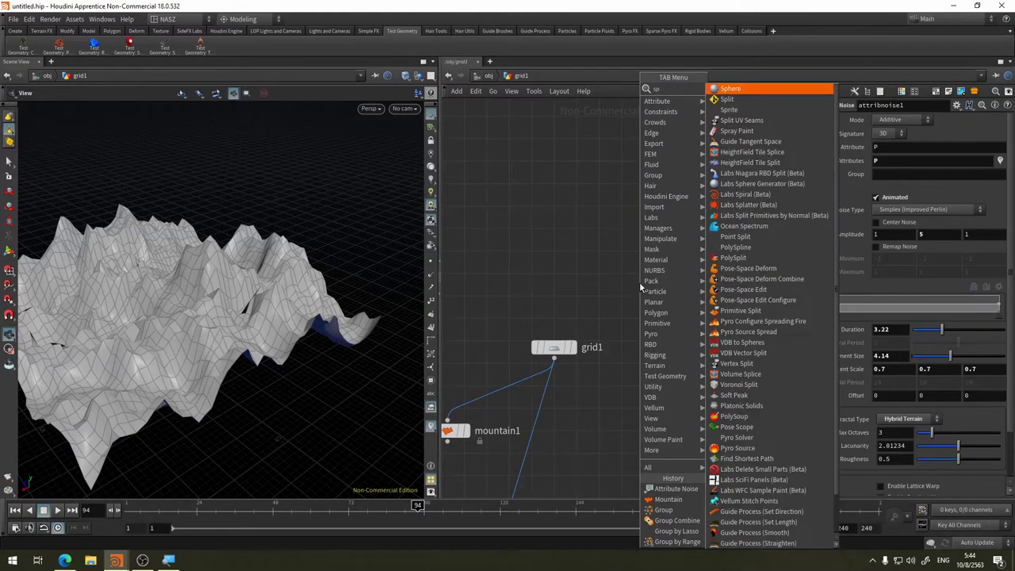
{"action": "type", "text": "her"}
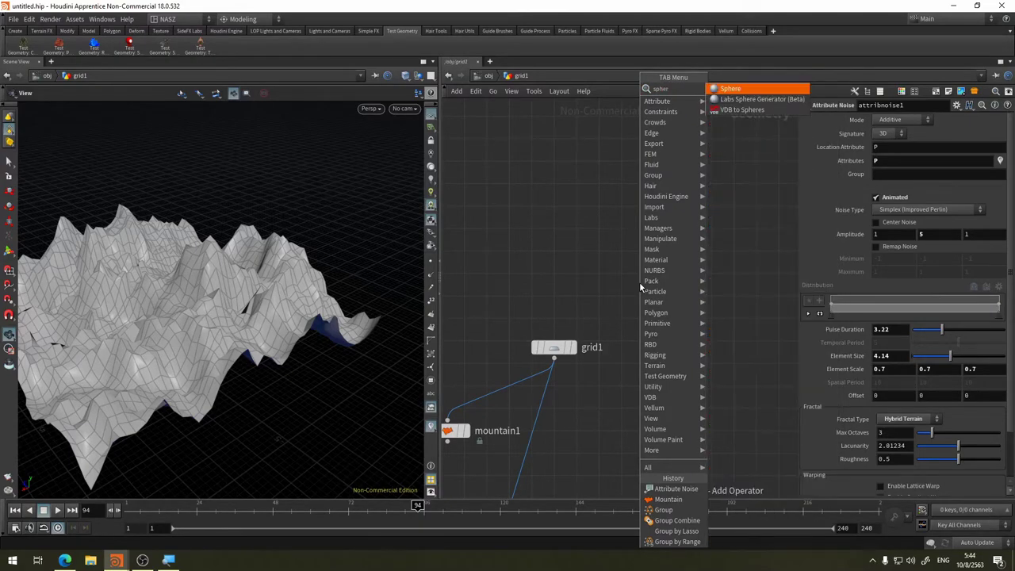
{"action": "left_click", "coordinate": [722, 92]}
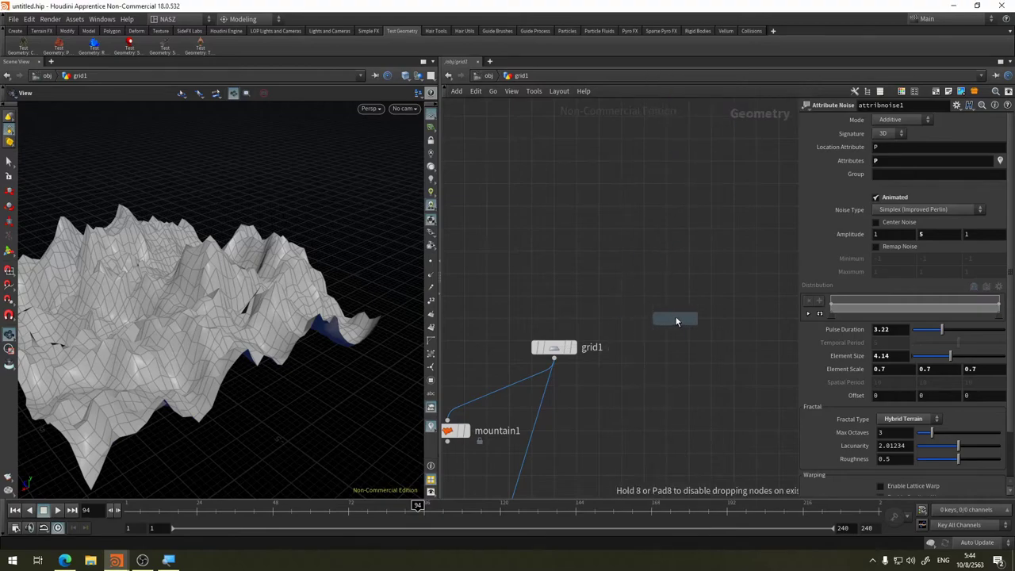
{"action": "left_click", "coordinate": [634, 399]}
Wire sphere1 into mountain1 in place of grid1 and display mountain1
{"action": "key", "text": "h"}
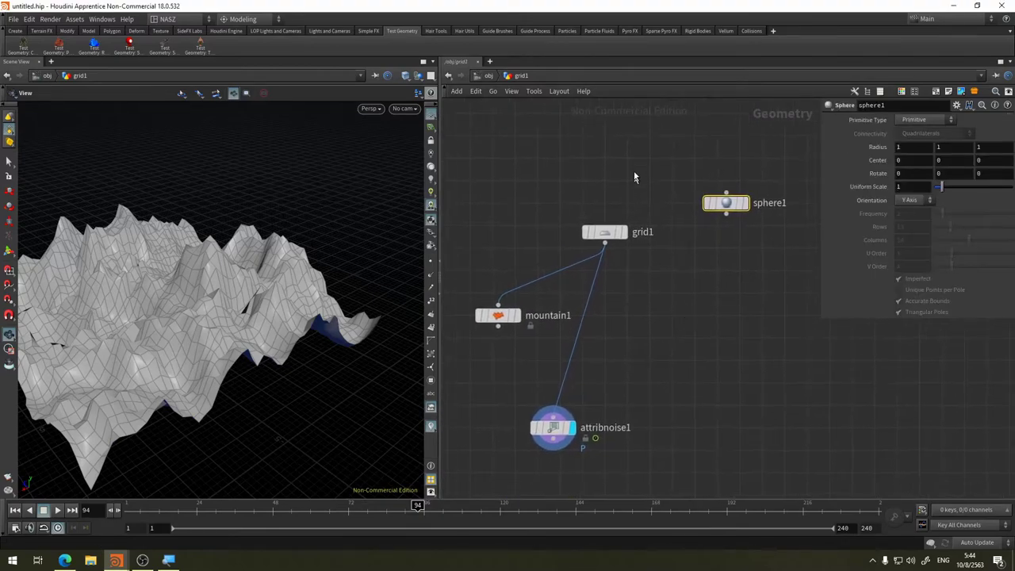
{"action": "left_click", "coordinate": [726, 213]}
{"action": "left_click", "coordinate": [498, 305]}
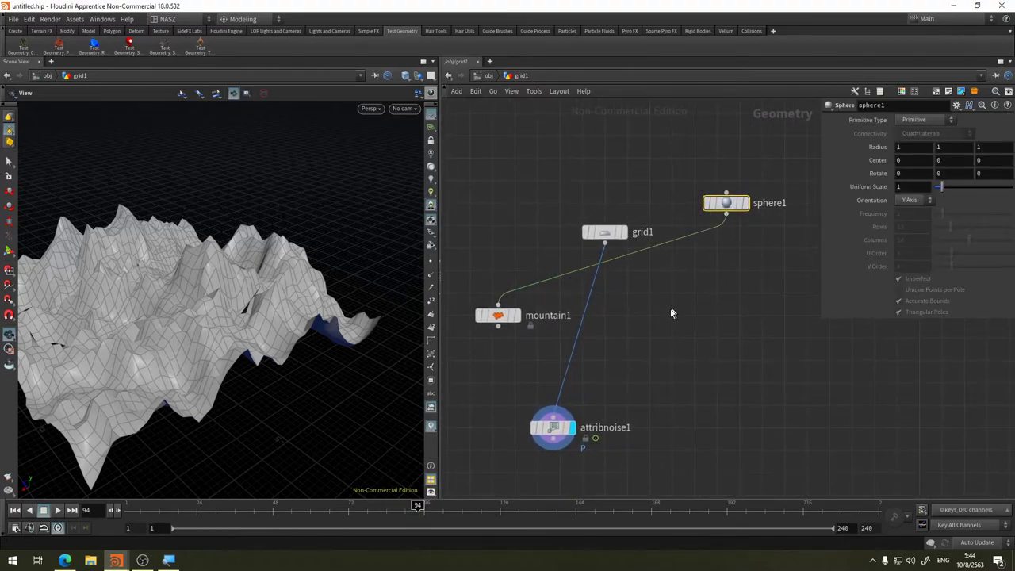
{"action": "left_click", "coordinate": [520, 321]}
{"action": "left_click", "coordinate": [498, 316]}
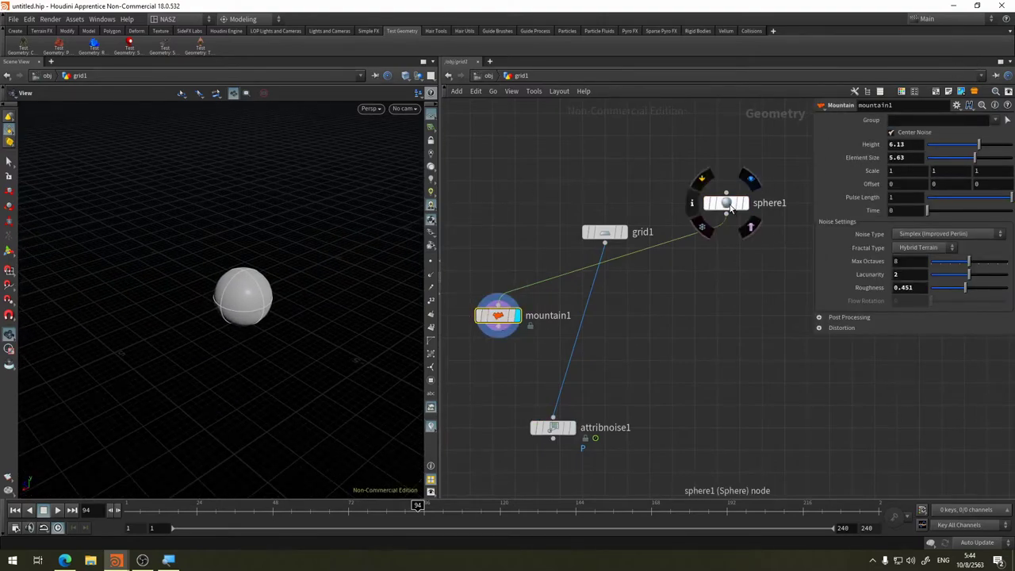
Make sphere1 a Polygon sphere
{"action": "left_click", "coordinate": [726, 203]}
{"action": "left_click", "coordinate": [914, 120]}
{"action": "left_click", "coordinate": [910, 141]}
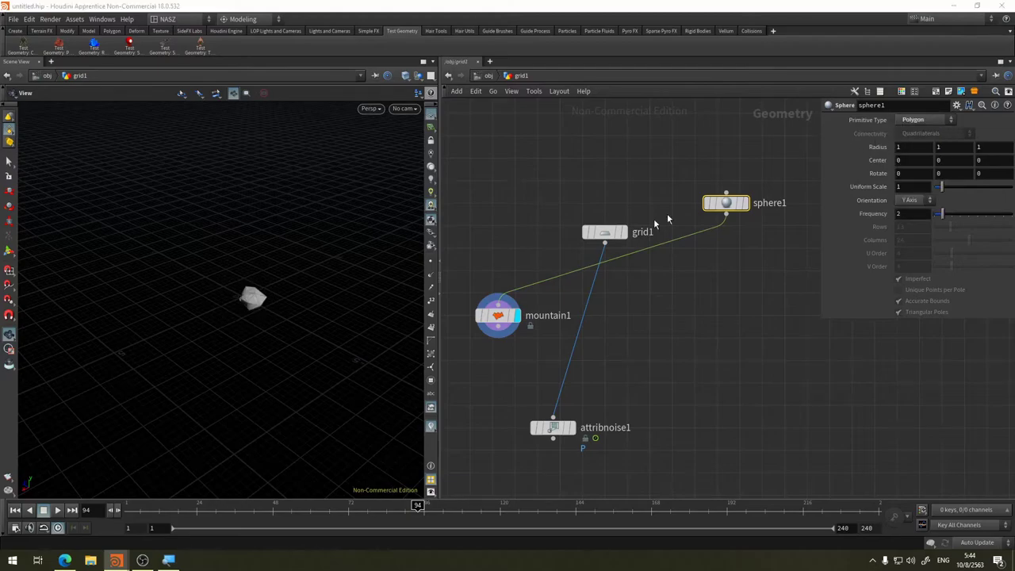
{"action": "mouse_move", "coordinate": [249, 323]}
{"action": "left_mouse_down"}
{"action": "mouse_move", "coordinate": [284, 303]}
{"action": "mouse_move", "coordinate": [236, 336]}
{"action": "mouse_move", "coordinate": [185, 281]}
{"action": "mouse_move", "coordinate": [312, 317]}
{"action": "mouse_move", "coordinate": [300, 309]}
{"action": "mouse_move", "coordinate": [306, 301]}
{"action": "mouse_move", "coordinate": [265, 295]}
{"action": "mouse_move", "coordinate": [241, 315]}
{"action": "mouse_move", "coordinate": [309, 273]}
{"action": "left_mouse_up"}
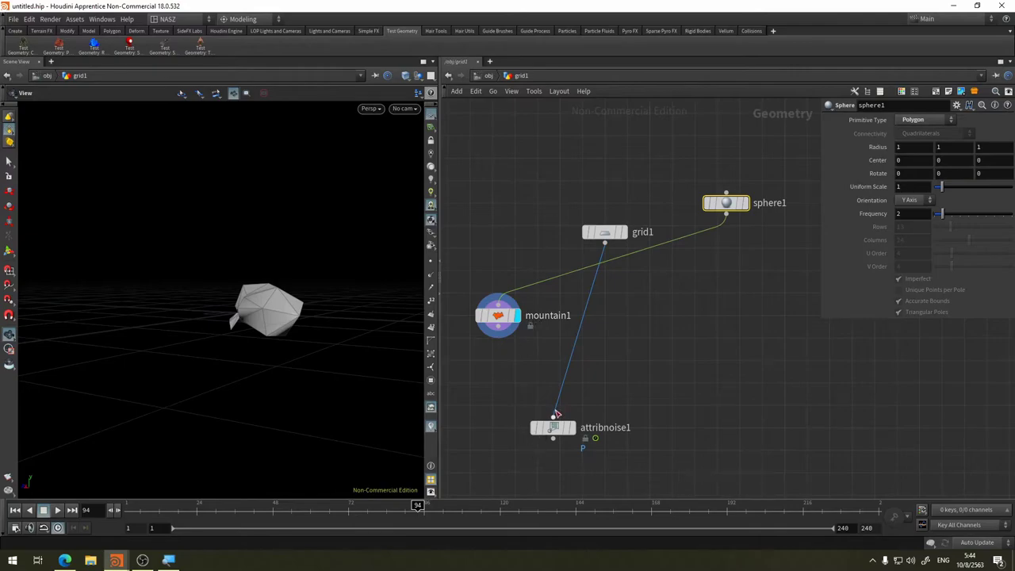
Rewire attribnoise1's input from grid1 to sphere1 and display its result
{"action": "left_click", "coordinate": [553, 421]}
{"action": "left_click", "coordinate": [754, 207]}
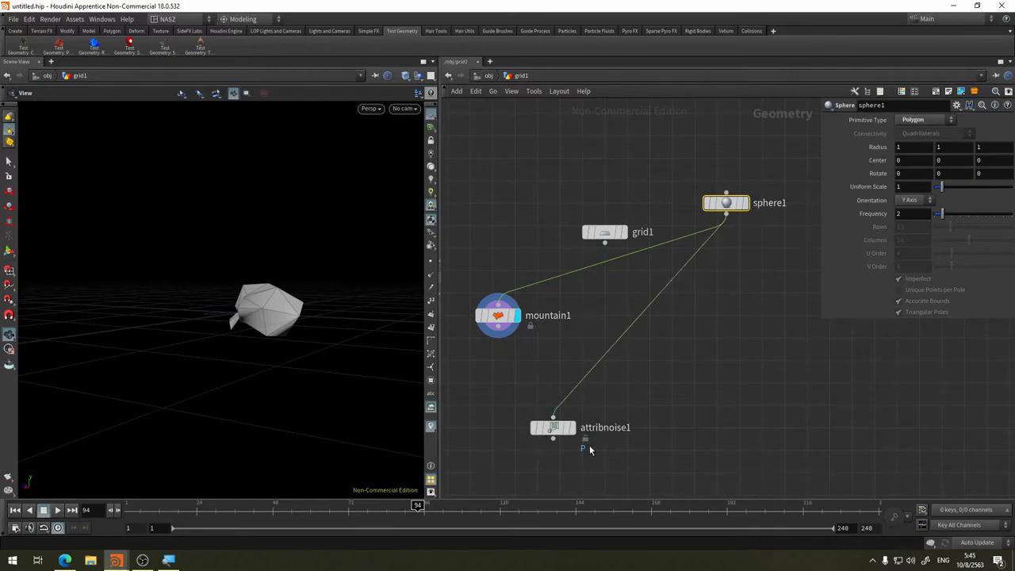
{"action": "left_click", "coordinate": [576, 390]}
{"action": "mouse_move", "coordinate": [274, 283]}
{"action": "left_mouse_down"}
{"action": "mouse_move", "coordinate": [283, 336]}
{"action": "mouse_move", "coordinate": [304, 317]}
{"action": "left_mouse_up"}
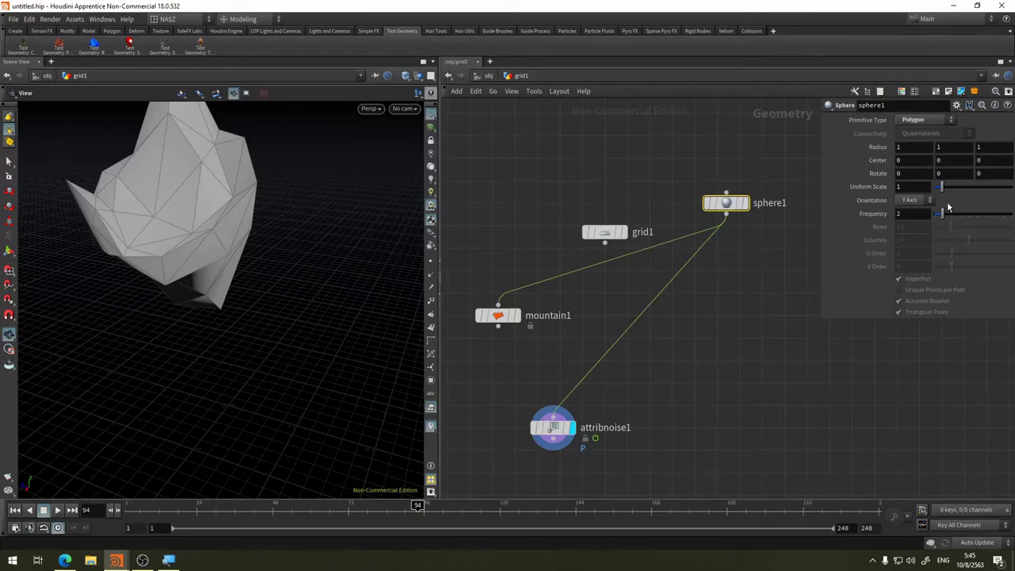
Set sphere1 Frequency to 10 and make it a Polygon Mesh with 43 rows, 49 columns
{"action": "left_click_drag", "start_coordinate": [943, 215], "coordinate": [1012, 214]}
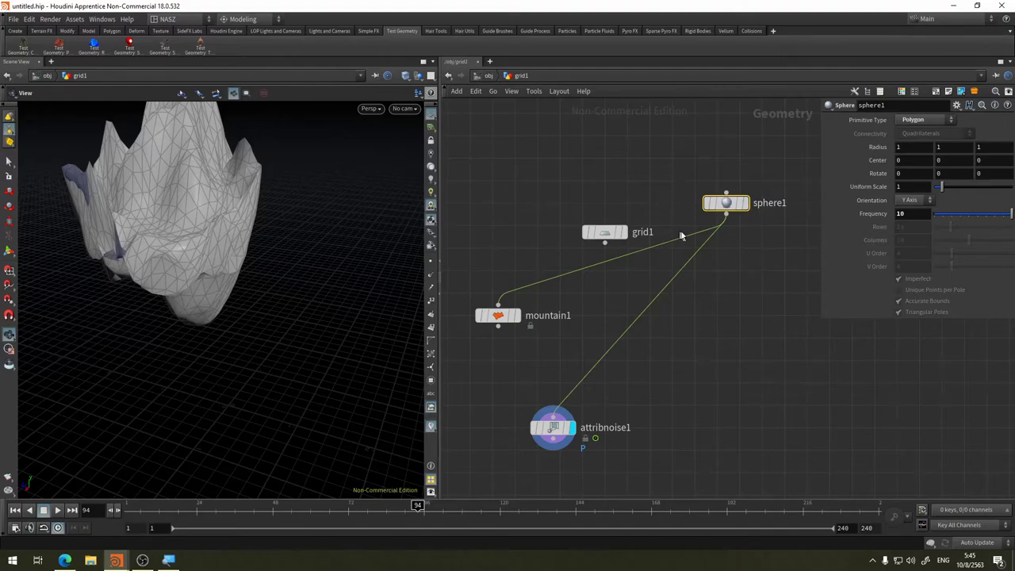
{"action": "left_click", "coordinate": [747, 208]}
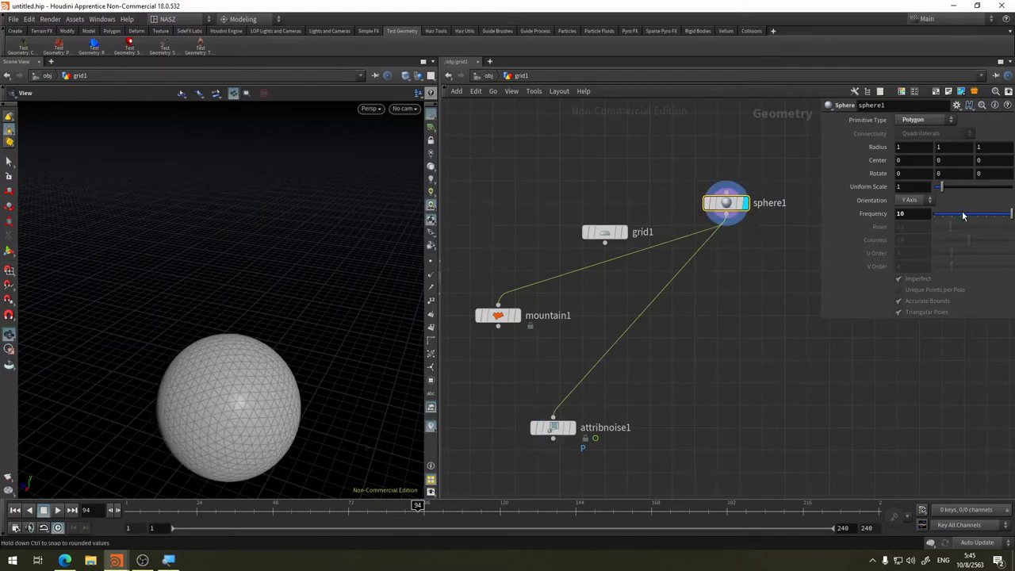
{"action": "left_click_drag", "start_coordinate": [963, 216], "coordinate": [1013, 219]}
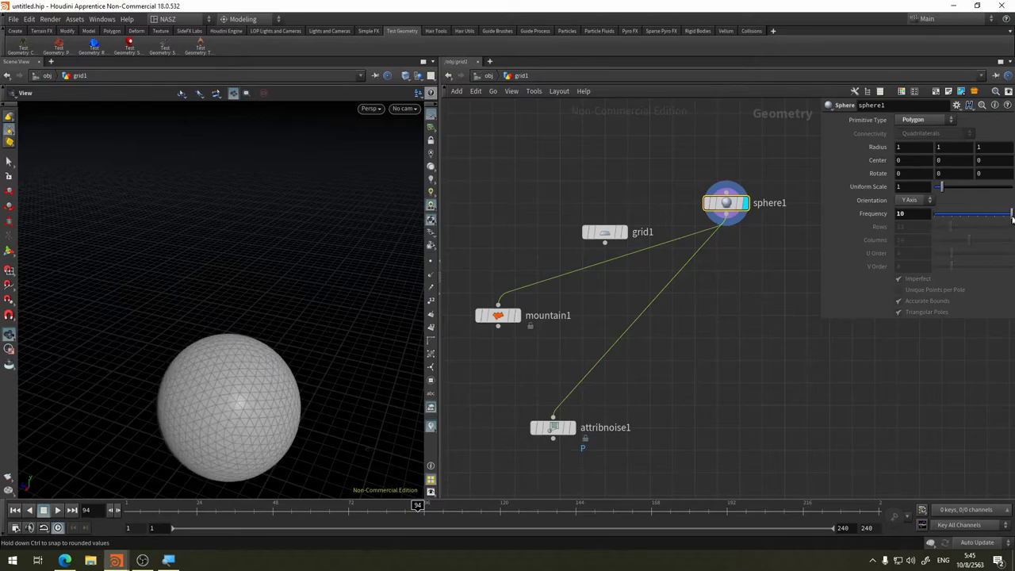
{"action": "left_click", "coordinate": [915, 121]}
{"action": "left_click", "coordinate": [922, 152]}
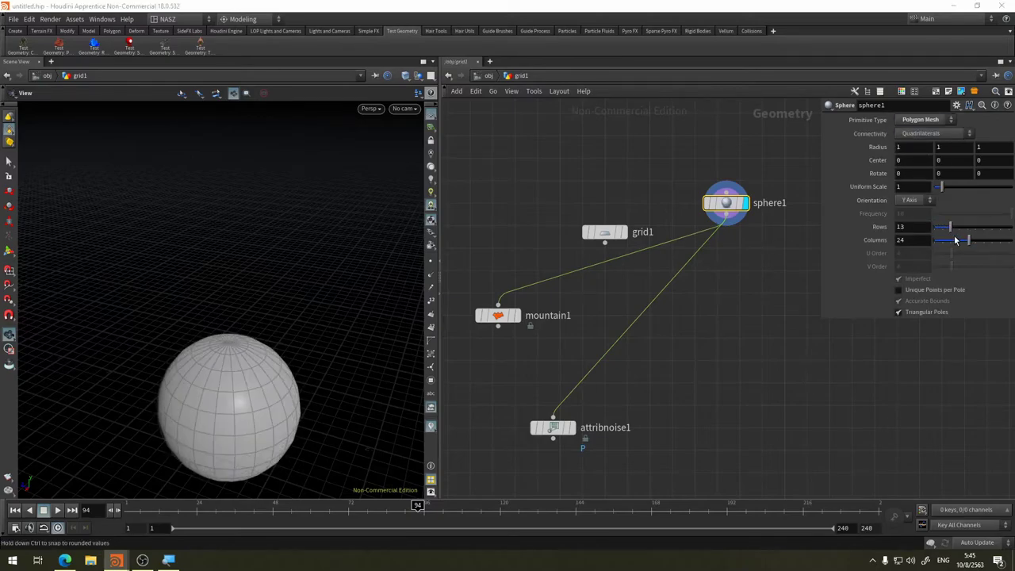
{"action": "mouse_move", "coordinate": [951, 228]}
{"action": "left_mouse_down"}
{"action": "mouse_move", "coordinate": [1000, 228]}
{"action": "mouse_move", "coordinate": [1011, 243]}
{"action": "left_mouse_up"}
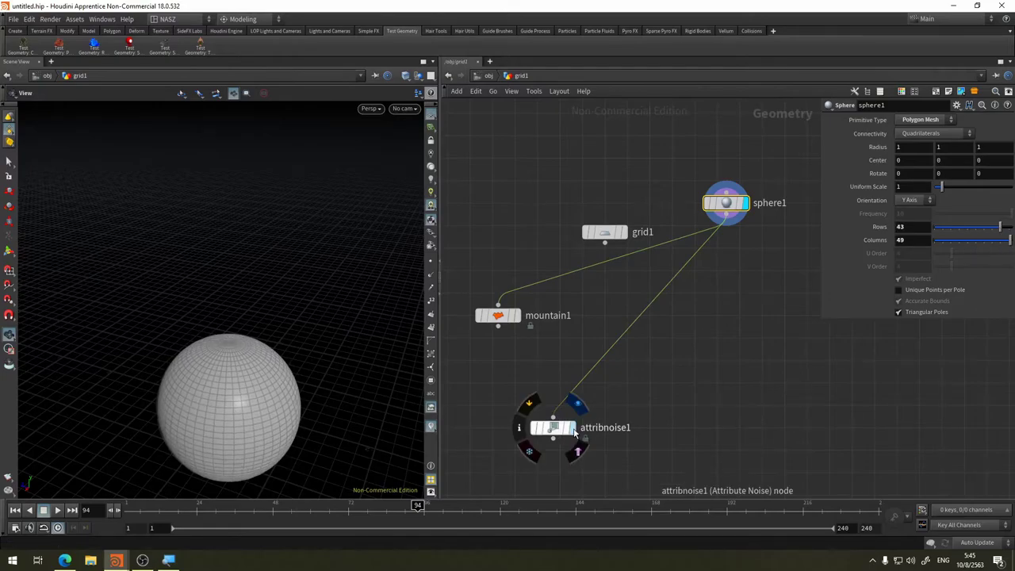
Display mountain1's lumpy deformed sphere, then select sphere1
{"action": "left_click", "coordinate": [571, 428]}
{"action": "left_click", "coordinate": [553, 428]}
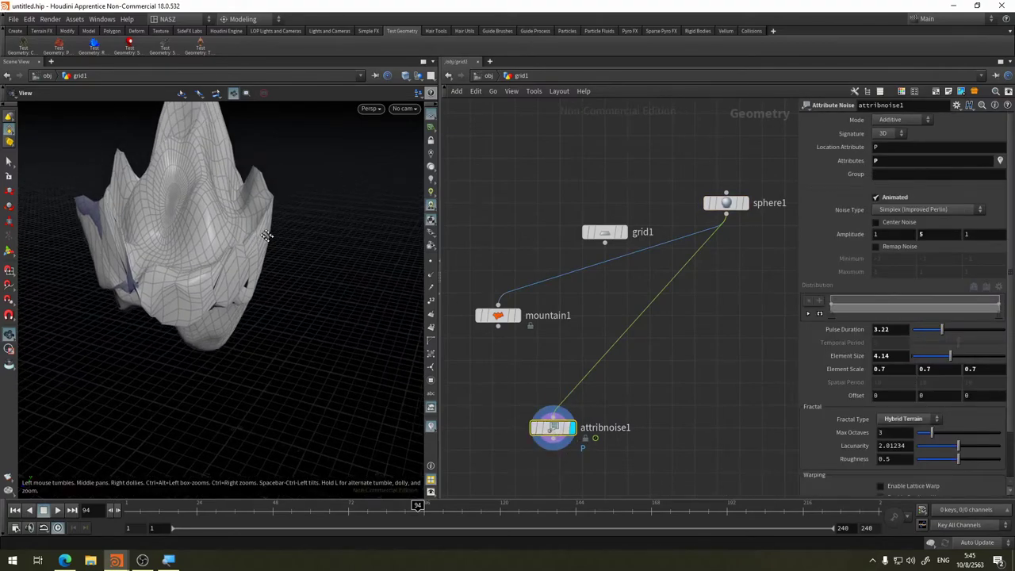
{"action": "left_click", "coordinate": [517, 315]}
{"action": "mouse_move", "coordinate": [341, 209]}
{"action": "left_mouse_down"}
{"action": "mouse_move", "coordinate": [297, 277]}
{"action": "mouse_move", "coordinate": [215, 265]}
{"action": "mouse_move", "coordinate": [219, 211]}
{"action": "mouse_move", "coordinate": [250, 293]}
{"action": "left_mouse_up"}
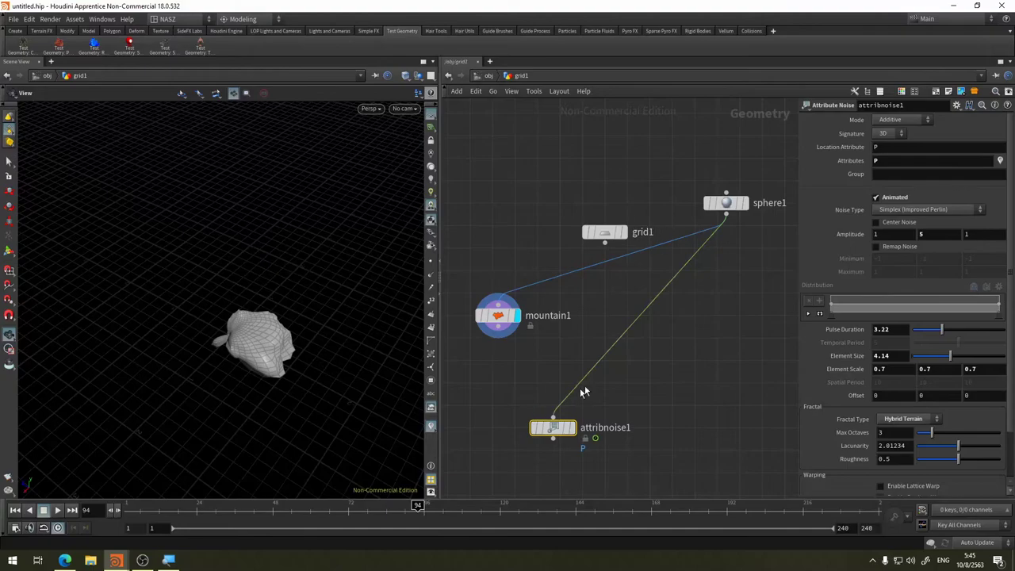
{"action": "left_click", "coordinate": [725, 208]}
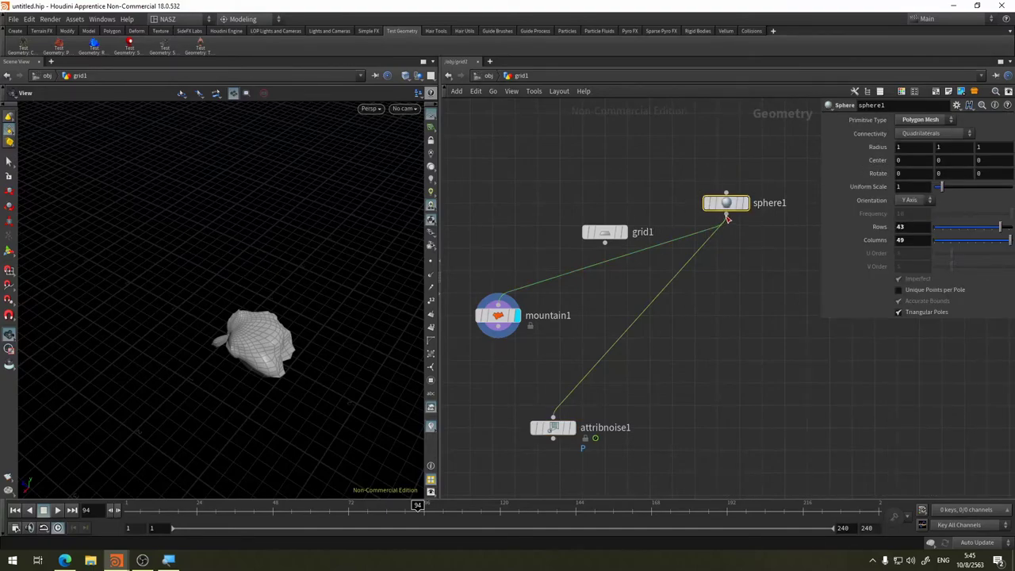
Insert a Subdivide node on sphere1's output wire
{"action": "key", "text": "Tab"}
{"action": "type", "text": "sub"}
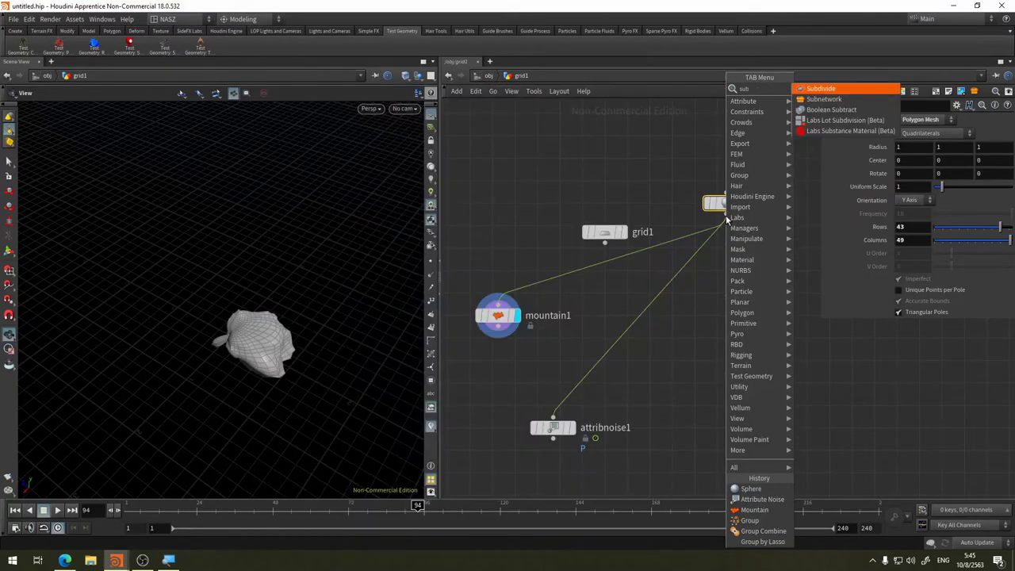
{"action": "type", "text": "d"}
{"action": "left_click", "coordinate": [834, 90]}
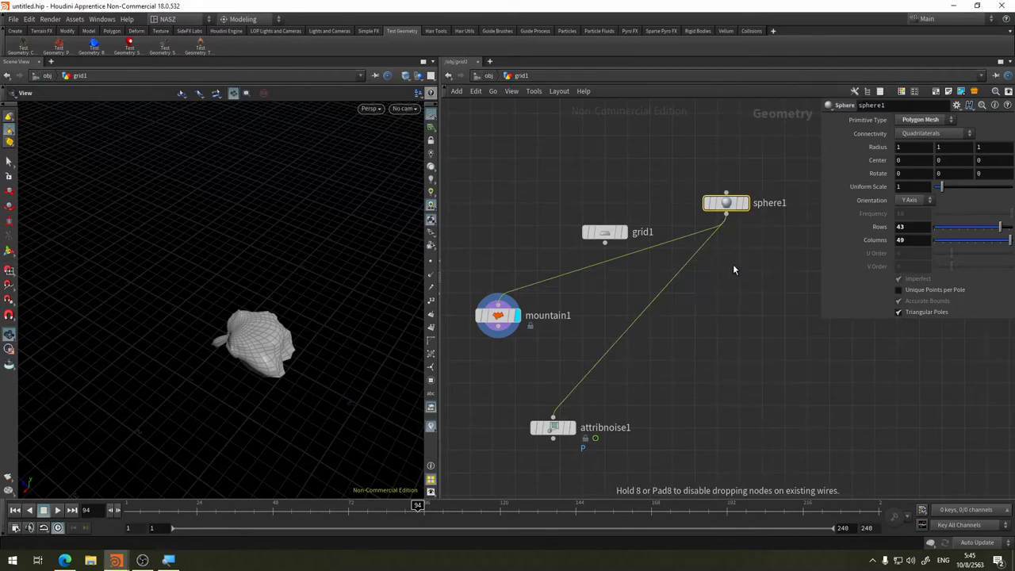
{"action": "left_click", "coordinate": [718, 250]}
{"action": "left_click", "coordinate": [740, 223]}
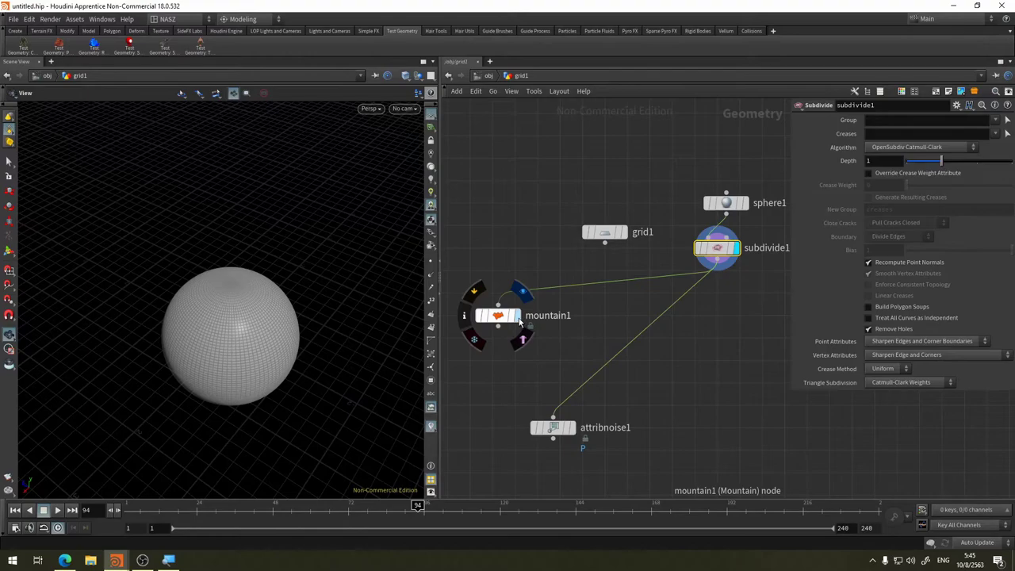
Inspect mountain1's shape, then display attribnoise1's noised result
{"action": "left_click", "coordinate": [517, 315]}
{"action": "mouse_move", "coordinate": [328, 281]}
{"action": "left_mouse_down"}
{"action": "mouse_move", "coordinate": [333, 229]}
{"action": "mouse_move", "coordinate": [293, 188]}
{"action": "mouse_move", "coordinate": [317, 215]}
{"action": "left_mouse_up"}
{"action": "left_click", "coordinate": [571, 428]}
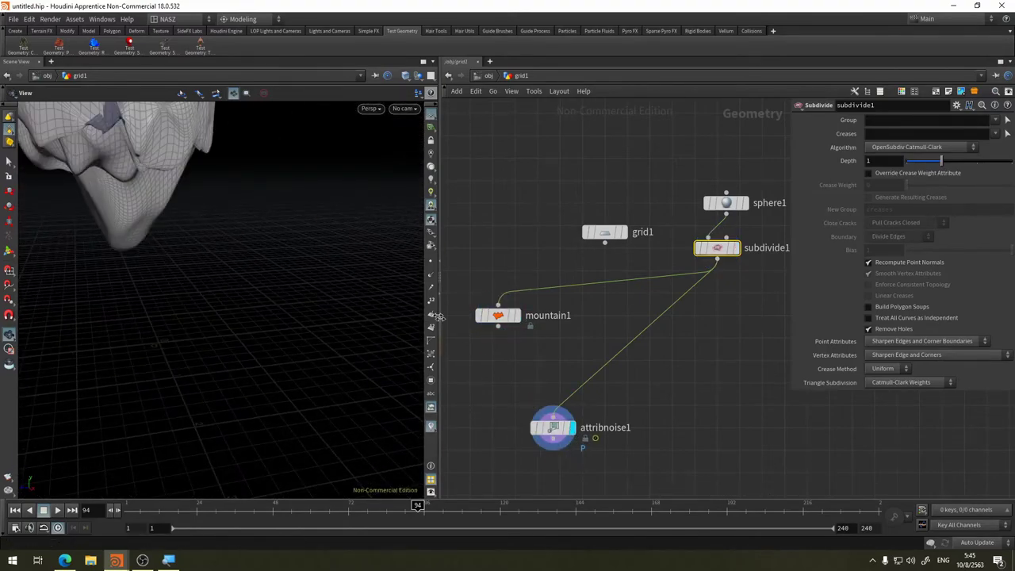
{"action": "mouse_move", "coordinate": [333, 333]}
{"action": "left_mouse_down"}
{"action": "mouse_move", "coordinate": [374, 423]}
{"action": "mouse_move", "coordinate": [223, 263]}
{"action": "mouse_move", "coordinate": [267, 209]}
{"action": "mouse_move", "coordinate": [310, 238]}
{"action": "left_mouse_up"}
{"action": "scroll", "coordinate": [783, 288], "scroll_direction": "down", "scroll_amount": 2}
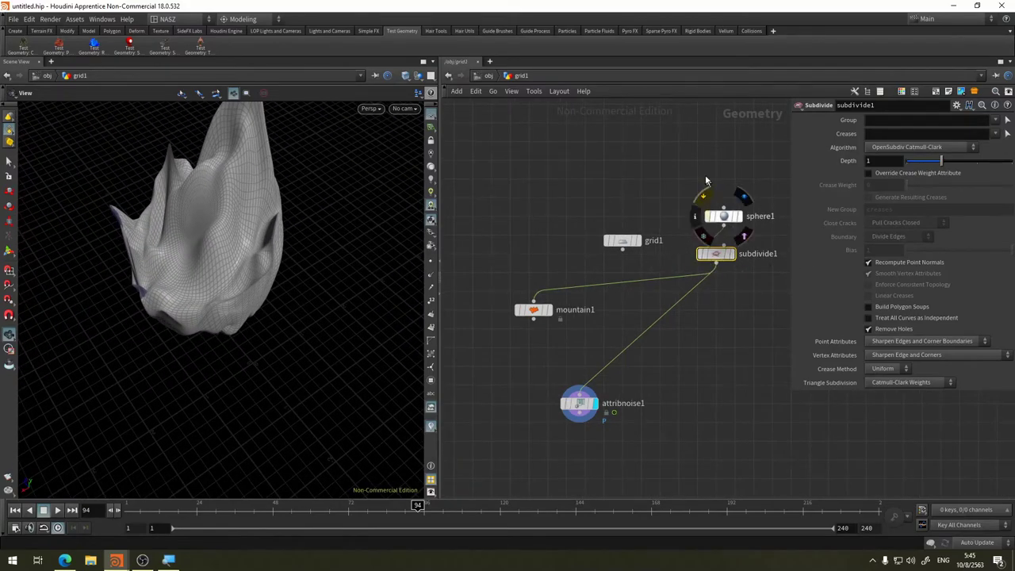
{"action": "left_click", "coordinate": [586, 140]}
Add a Test Geometry: Pig Head node to the network
{"action": "key", "text": "Tab"}
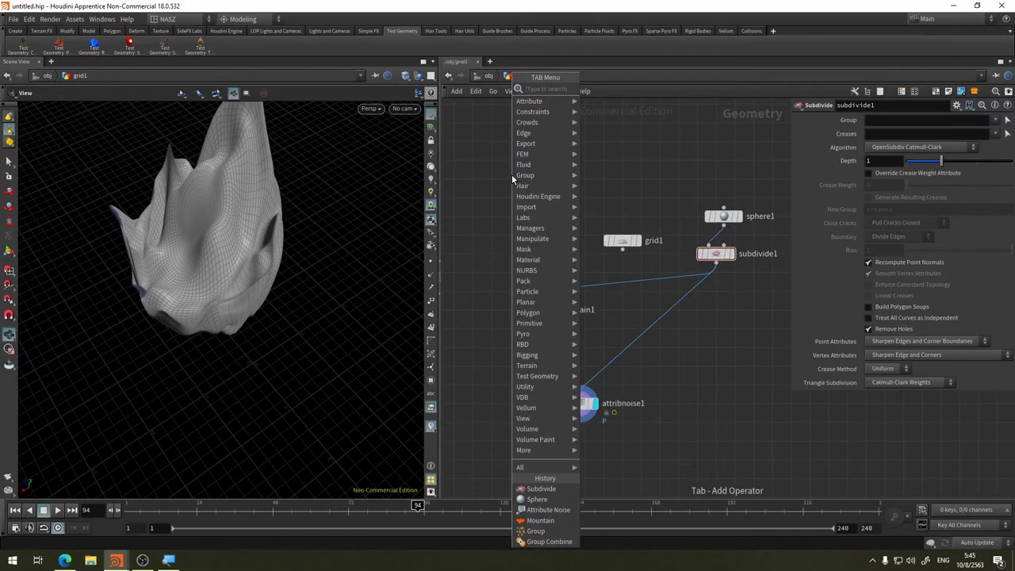
{"action": "type", "text": "pigh"}
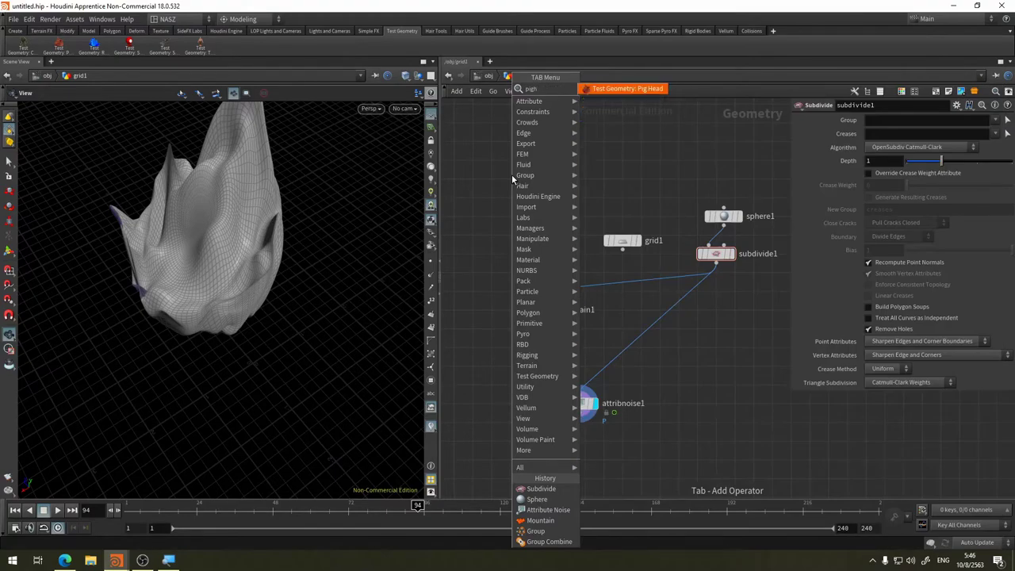
{"action": "left_click", "coordinate": [645, 89]}
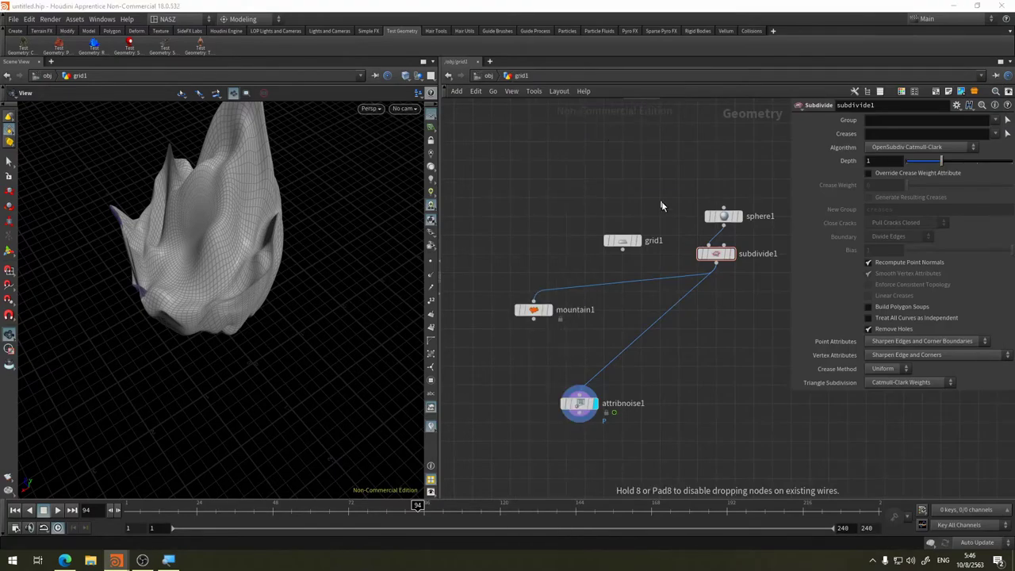
{"action": "left_click", "coordinate": [674, 202]}
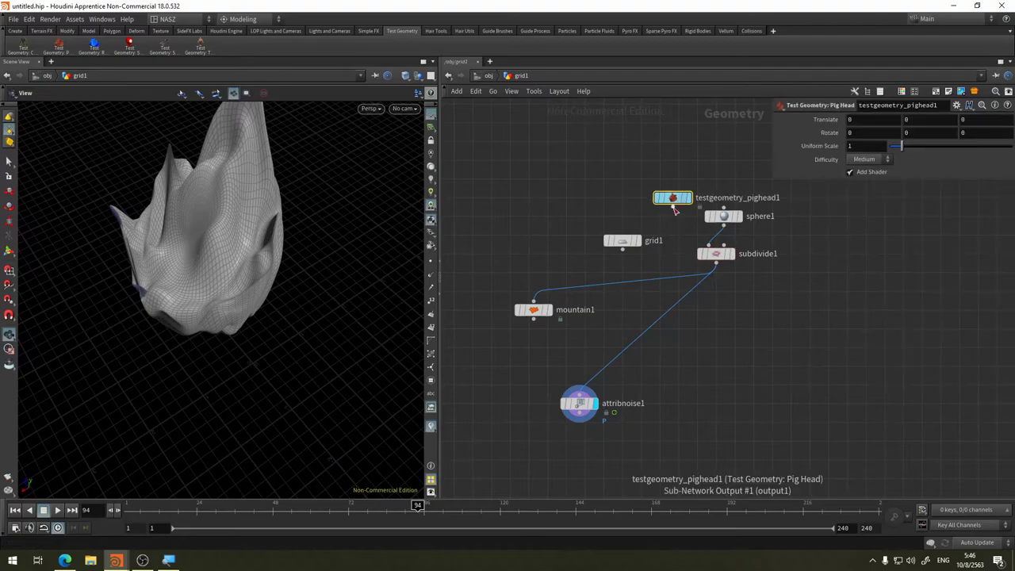
Display the pig head and set its Difficulty to Medium
{"action": "left_click", "coordinate": [690, 198]}
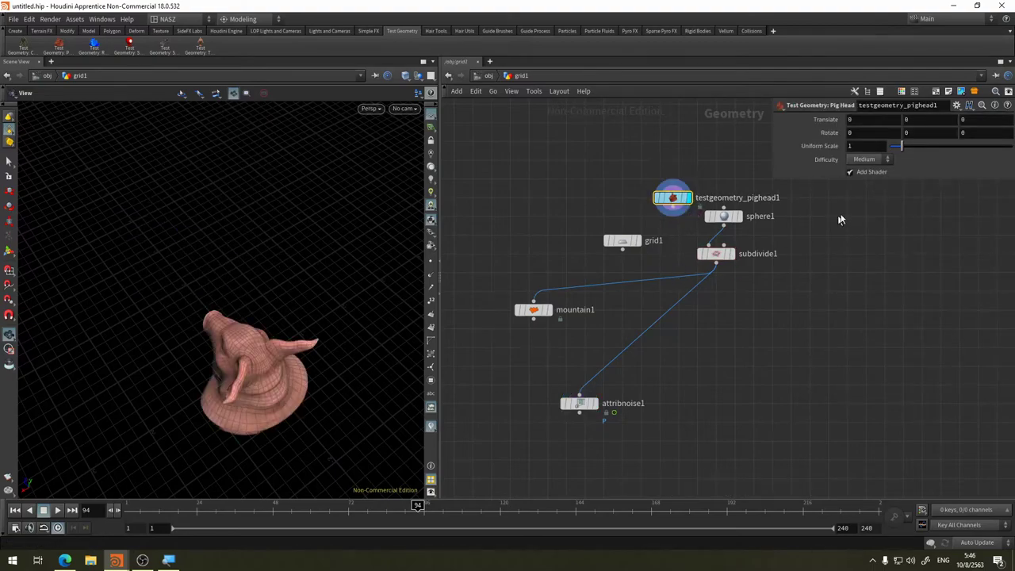
{"action": "left_click_drag", "start_coordinate": [265, 370], "coordinate": [301, 318]}
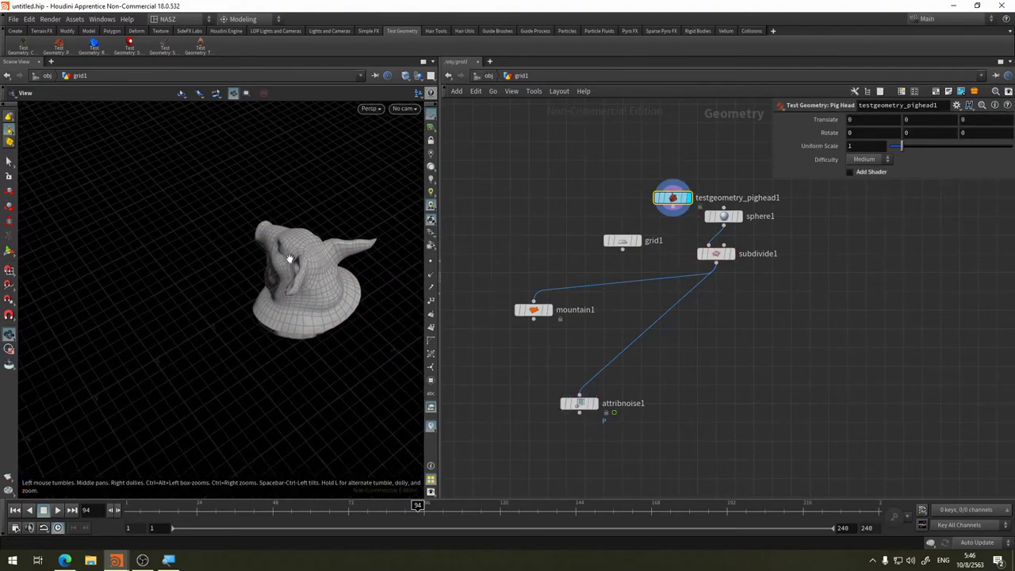
{"action": "scroll", "coordinate": [302, 316], "scroll_direction": "up", "scroll_amount": 5}
{"action": "scroll", "coordinate": [298, 293], "scroll_direction": "down", "scroll_amount": 2}
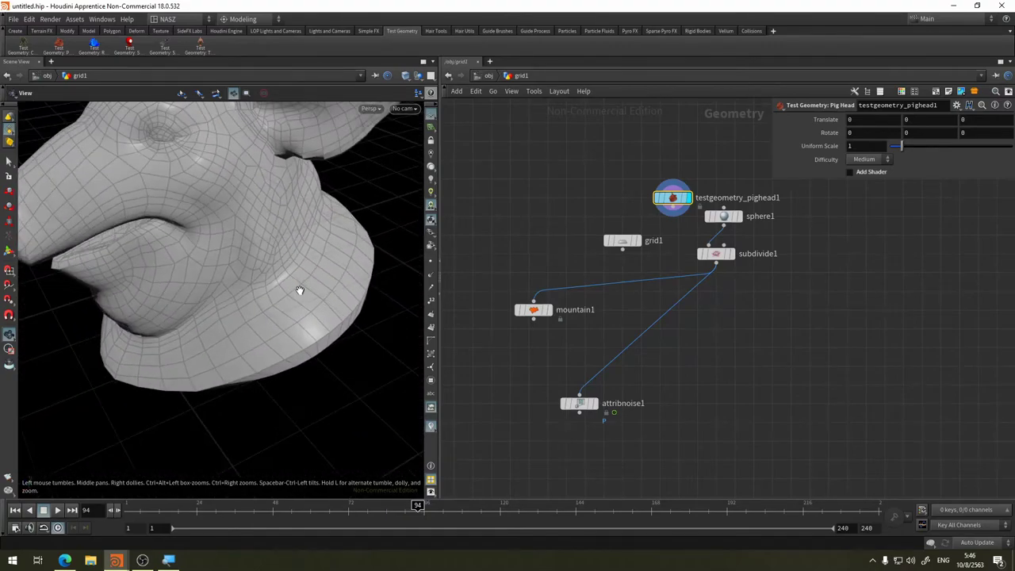
{"action": "scroll", "coordinate": [292, 287], "scroll_direction": "down", "scroll_amount": 3}
{"action": "left_click_drag", "start_coordinate": [268, 334], "coordinate": [279, 330]}
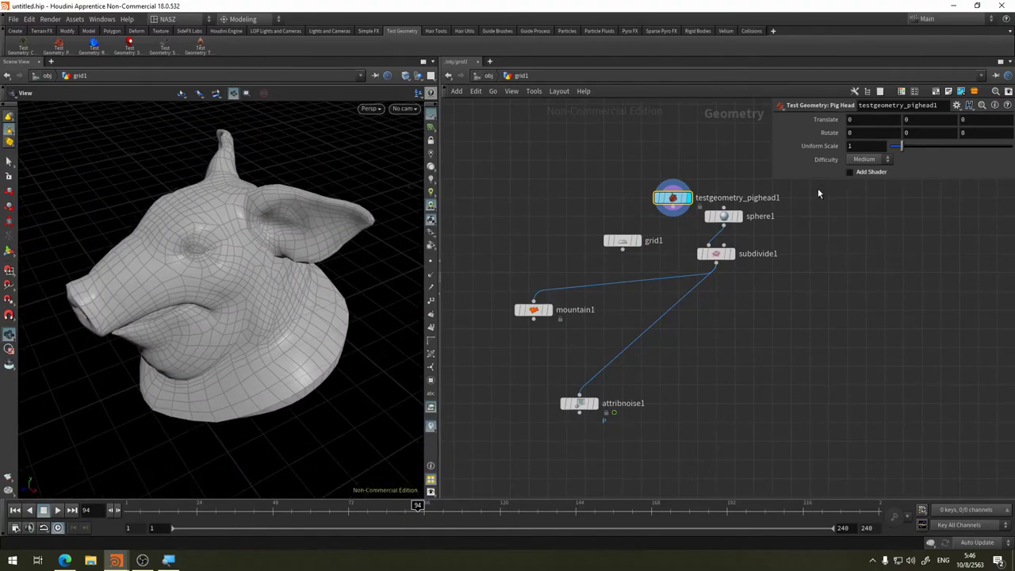
{"action": "left_click", "coordinate": [861, 191]}
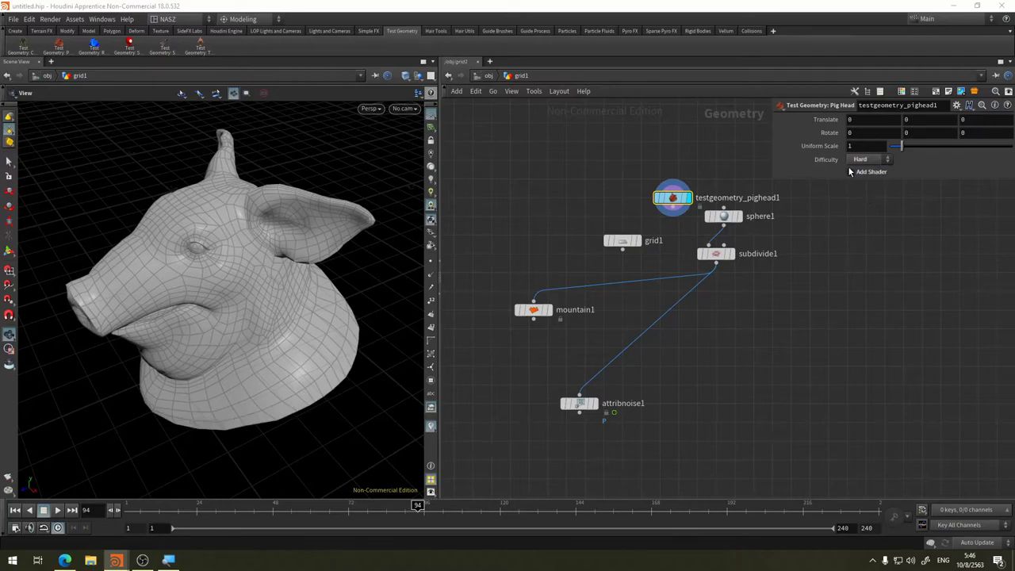
{"action": "left_click", "coordinate": [865, 160]}
{"action": "left_click", "coordinate": [862, 181]}
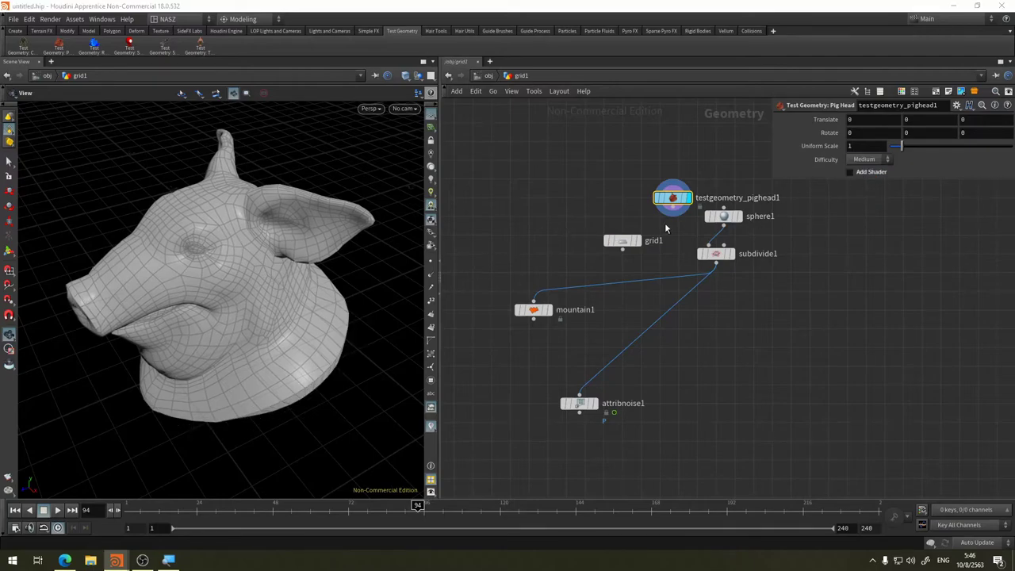
Wire the pig head into mountain1 and display the deformed result
{"action": "left_click", "coordinate": [673, 208]}
{"action": "left_click", "coordinate": [533, 302]}
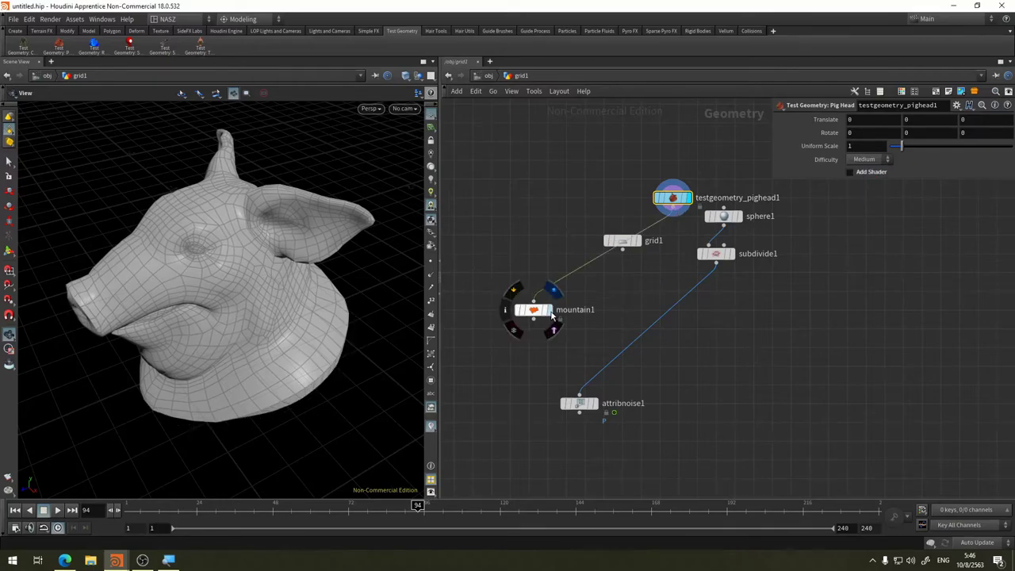
{"action": "left_click", "coordinate": [553, 316]}
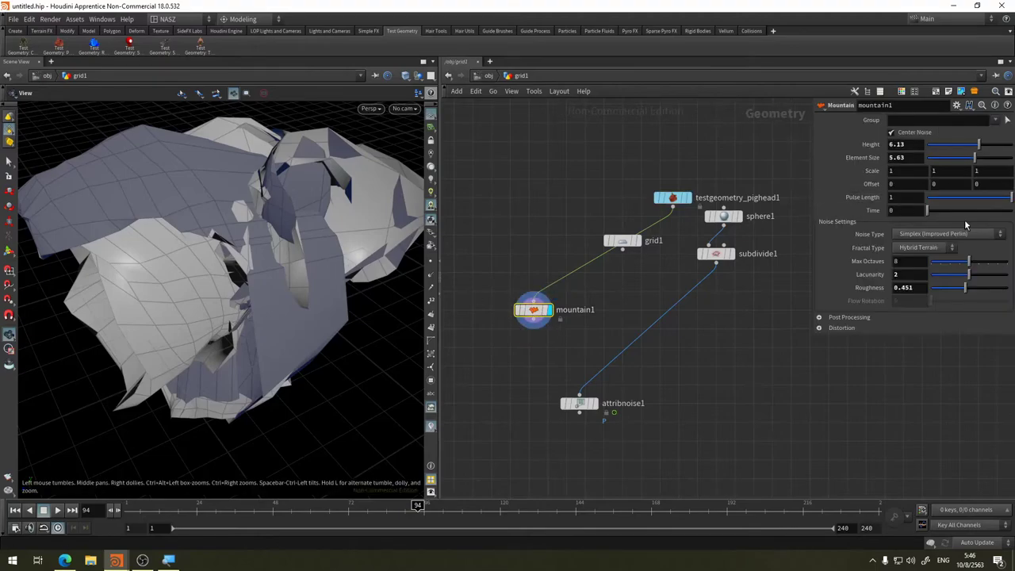
Revert mountain1's parameters to their factory defaults
{"action": "left_click", "coordinate": [982, 110]}
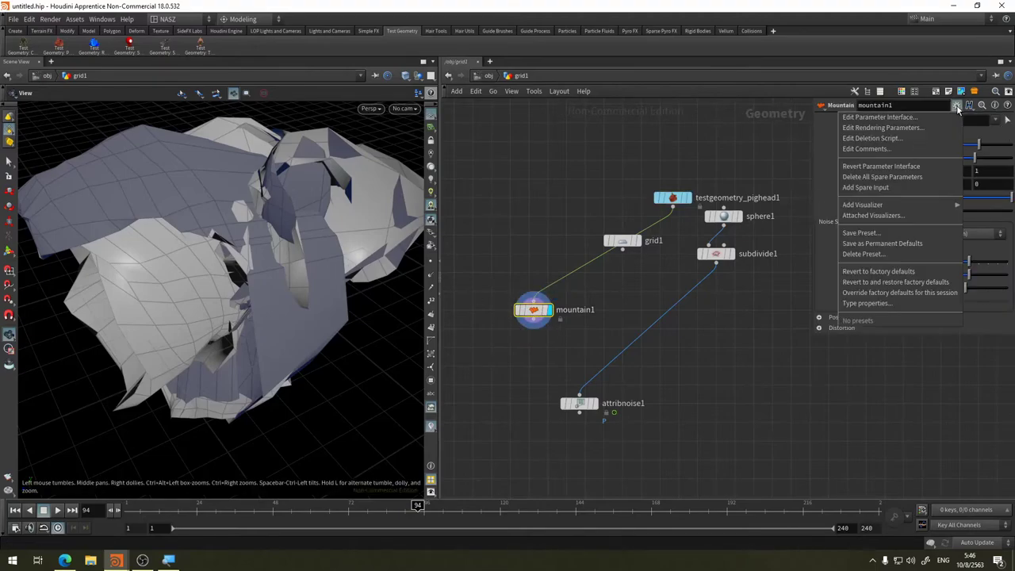
{"action": "left_click", "coordinate": [909, 276]}
{"action": "left_click_drag", "start_coordinate": [238, 277], "coordinate": [334, 262], "text": "alt"}
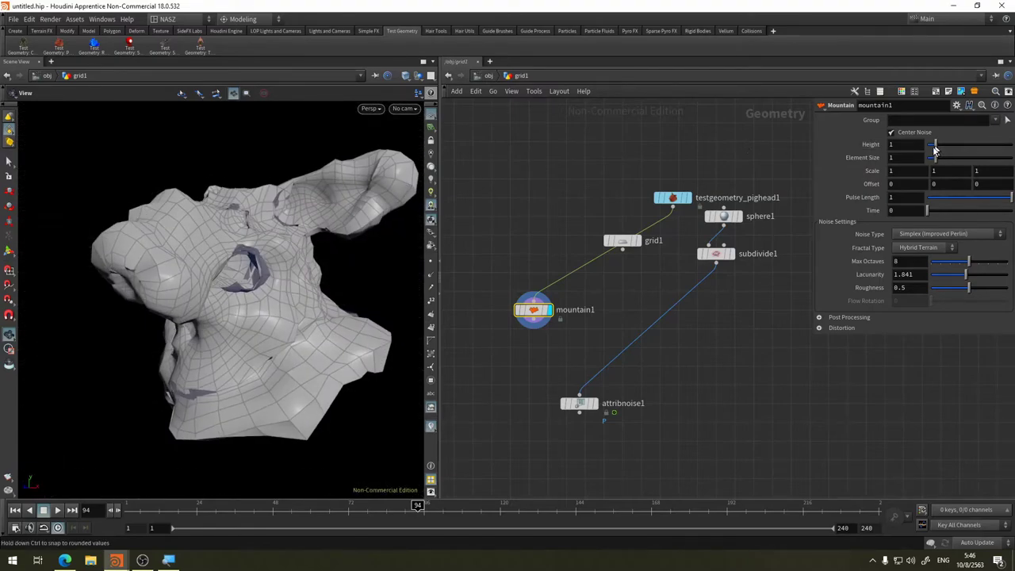
Give mountain1 a Height of 0.44 and an Element Size of 0.94 for milder lumps
{"action": "mouse_move", "coordinate": [940, 161]}
{"action": "left_mouse_down"}
{"action": "mouse_move", "coordinate": [936, 171]}
{"action": "mouse_move", "coordinate": [919, 144]}
{"action": "mouse_move", "coordinate": [933, 147]}
{"action": "left_mouse_up"}
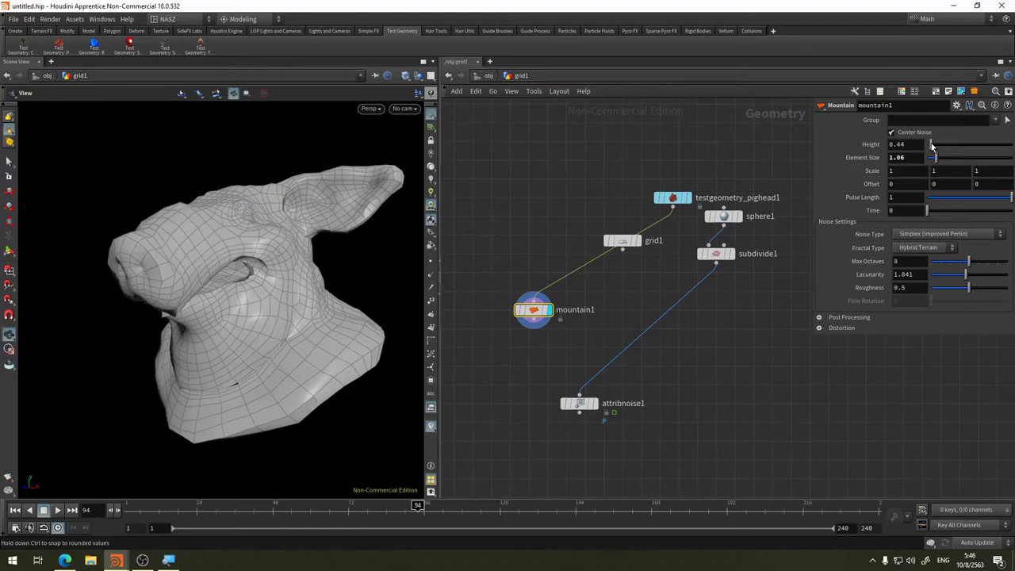
{"action": "mouse_move", "coordinate": [336, 163]}
{"action": "left_mouse_down"}
{"action": "mouse_move", "coordinate": [270, 273]}
{"action": "mouse_move", "coordinate": [394, 243]}
{"action": "mouse_move", "coordinate": [288, 261]}
{"action": "mouse_move", "coordinate": [333, 238]}
{"action": "left_mouse_up"}
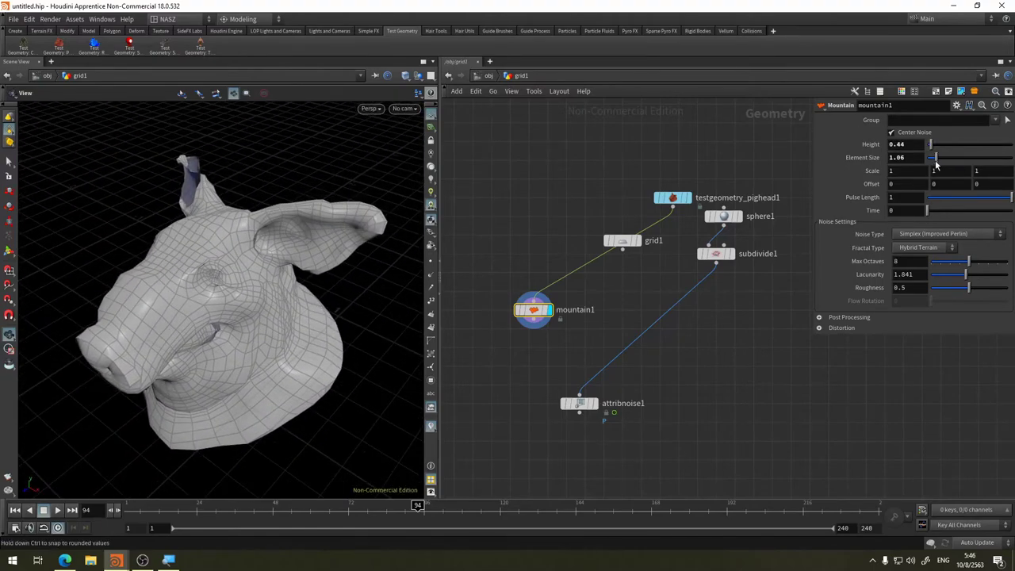
{"action": "mouse_move", "coordinate": [938, 163]}
{"action": "left_mouse_down"}
{"action": "mouse_move", "coordinate": [957, 161]}
{"action": "mouse_move", "coordinate": [936, 162]}
{"action": "left_mouse_up"}
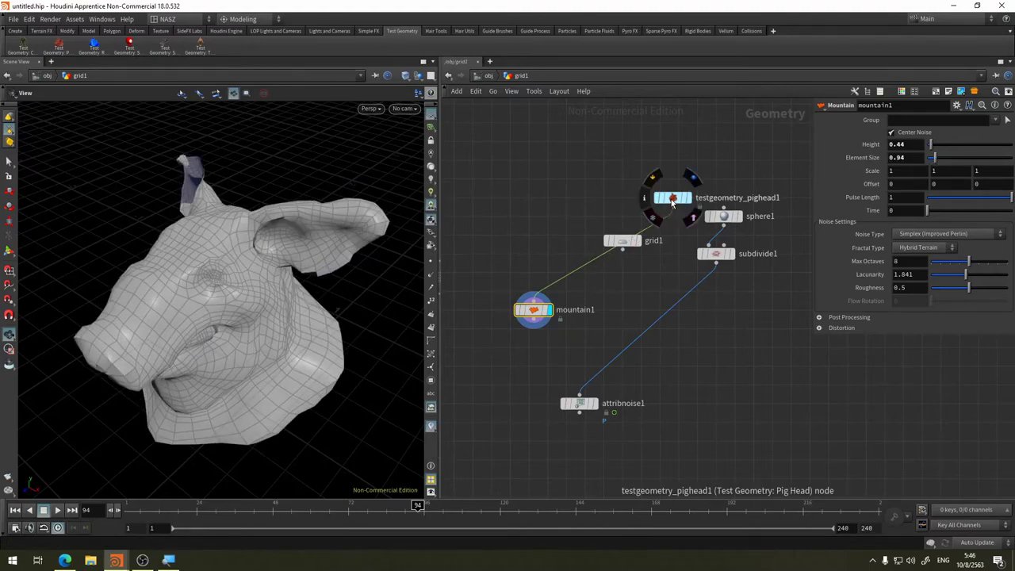
Insert a subdivide2 node on the wire between the pig head and mountain1
{"action": "left_click_drag", "start_coordinate": [676, 201], "coordinate": [657, 137]}
{"action": "key", "text": "Tab"}
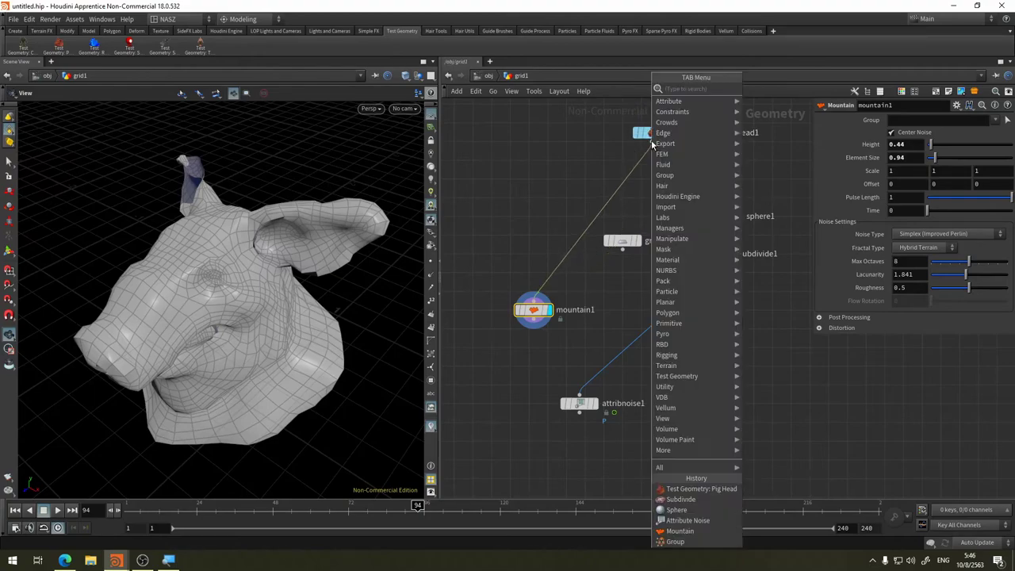
{"action": "left_click", "coordinate": [699, 499]}
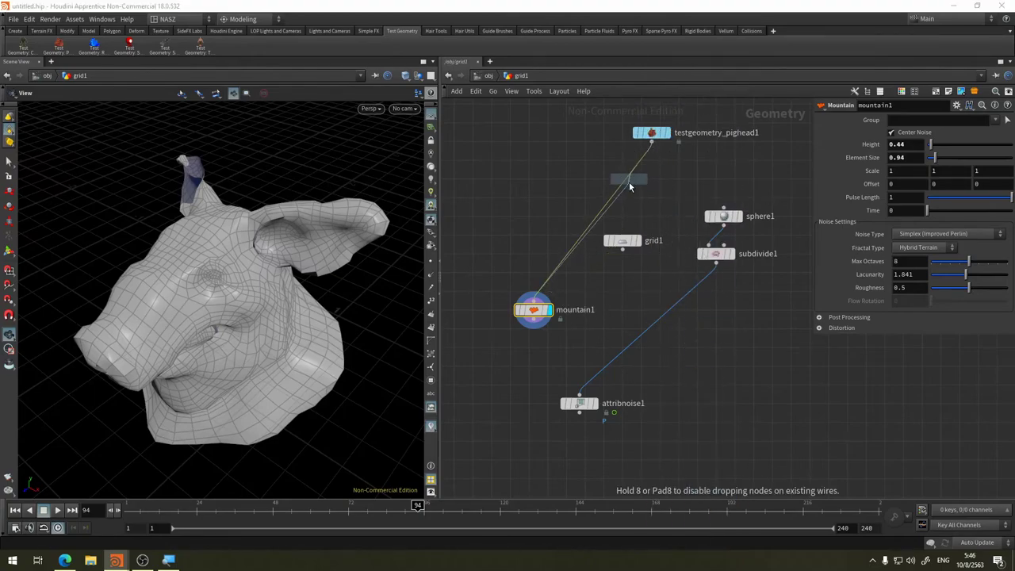
{"action": "left_click", "coordinate": [653, 182]}
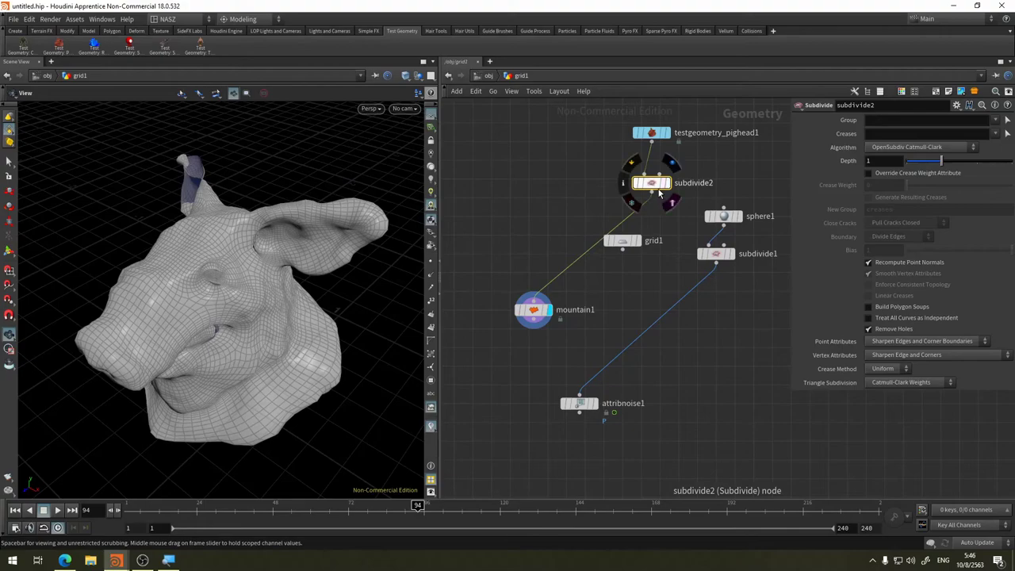
{"action": "mouse_move", "coordinate": [267, 233]}
{"action": "left_mouse_down"}
{"action": "mouse_move", "coordinate": [259, 211]}
{"action": "mouse_move", "coordinate": [306, 184]}
{"action": "mouse_move", "coordinate": [388, 180]}
{"action": "mouse_move", "coordinate": [334, 204]}
{"action": "left_mouse_up"}
Lower mountain1's Height to 0.38
{"action": "left_click", "coordinate": [533, 309]}
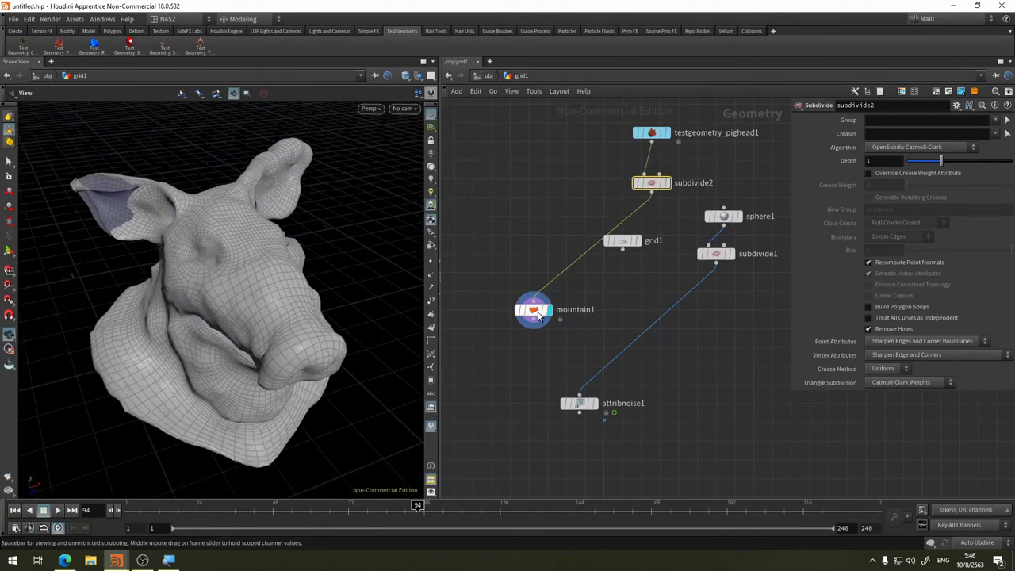
{"action": "left_click_drag", "start_coordinate": [933, 151], "coordinate": [936, 149]}
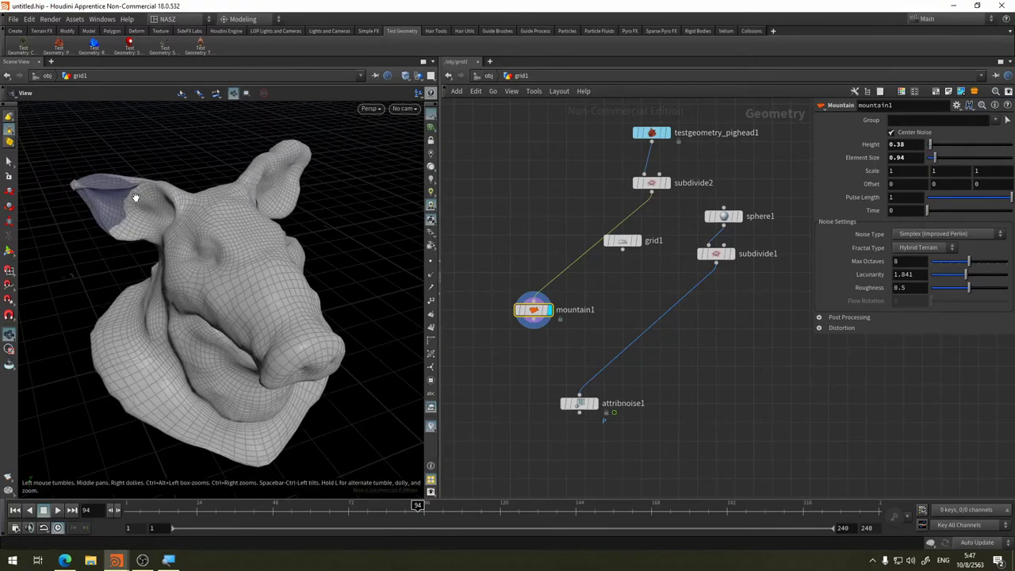
{"action": "mouse_move", "coordinate": [135, 197]}
{"action": "left_mouse_down"}
{"action": "mouse_move", "coordinate": [69, 238]}
{"action": "mouse_move", "coordinate": [136, 183]}
{"action": "left_mouse_up"}
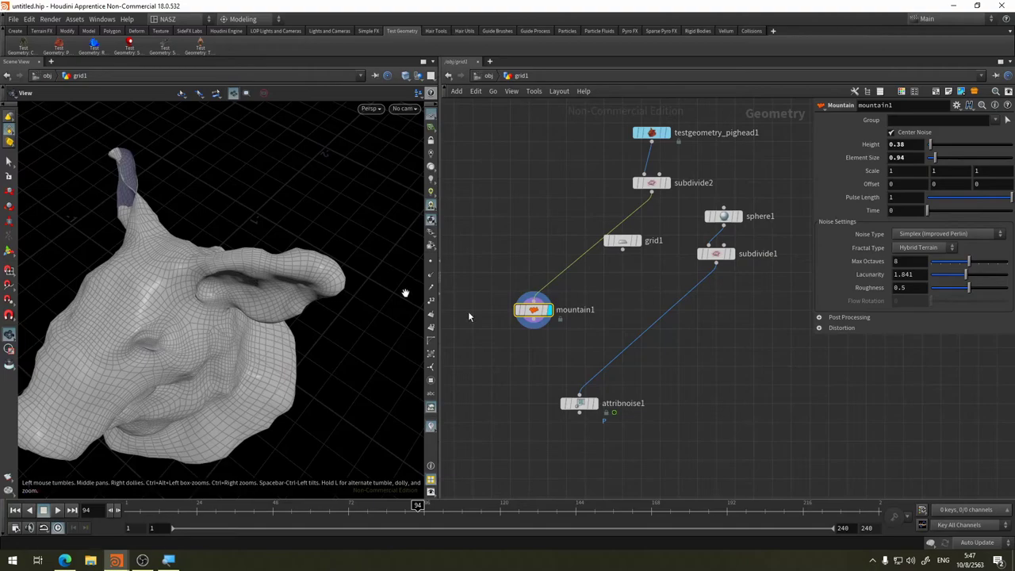
Connect subdivide2 into attribnoise1 and set attribnoise1 as the displayed node
{"action": "left_click", "coordinate": [588, 388]}
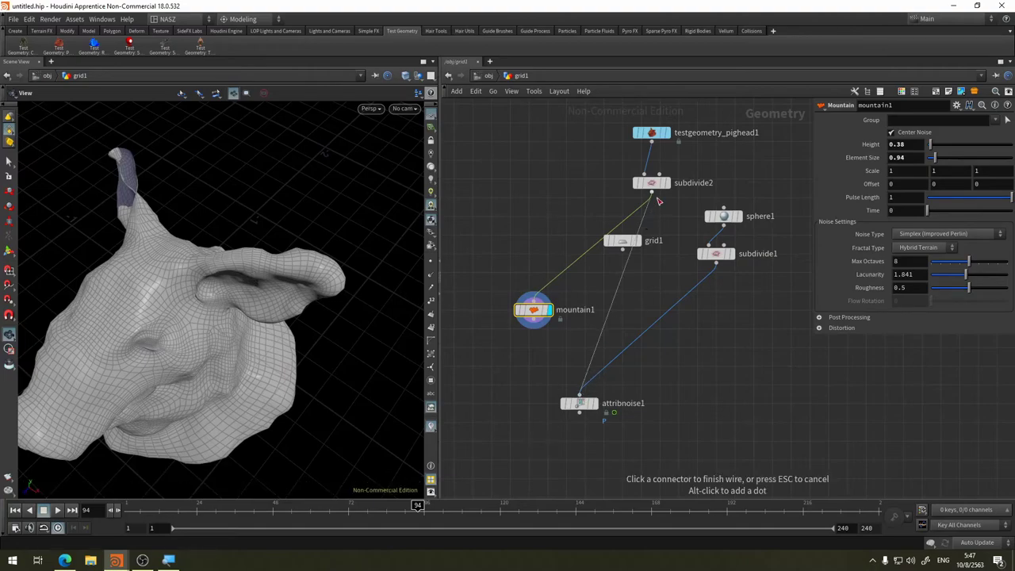
{"action": "left_click", "coordinate": [651, 191]}
{"action": "left_click", "coordinate": [601, 386]}
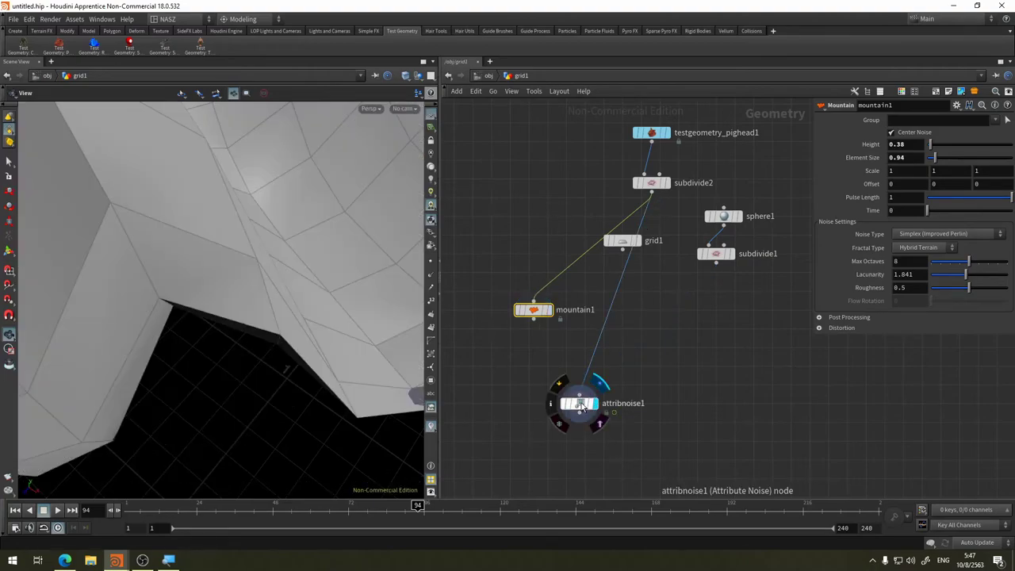
Revert attribnoise1 to factory defaults so Cd colour noise tints the head
{"action": "left_click", "coordinate": [579, 403]}
{"action": "scroll", "coordinate": [296, 283], "scroll_direction": "down", "scroll_amount": 5}
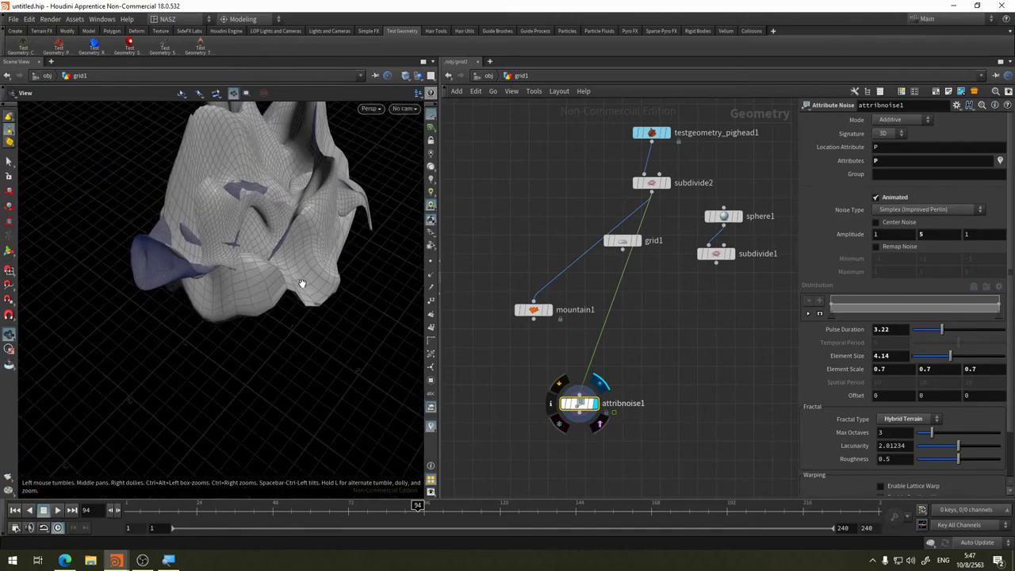
{"action": "left_click_drag", "start_coordinate": [294, 288], "coordinate": [254, 335]}
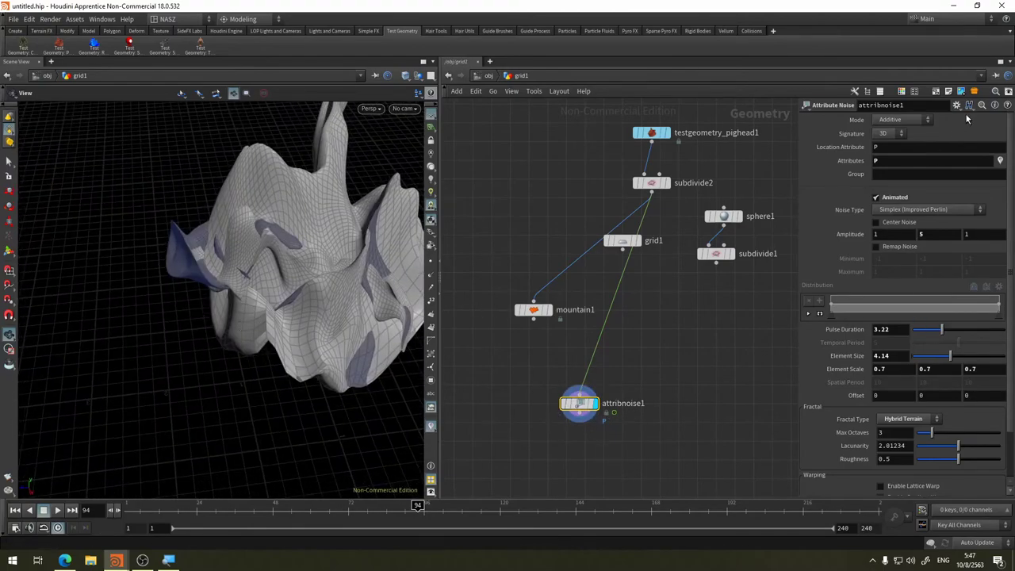
{"action": "left_click", "coordinate": [967, 107]}
{"action": "left_click", "coordinate": [873, 268]}
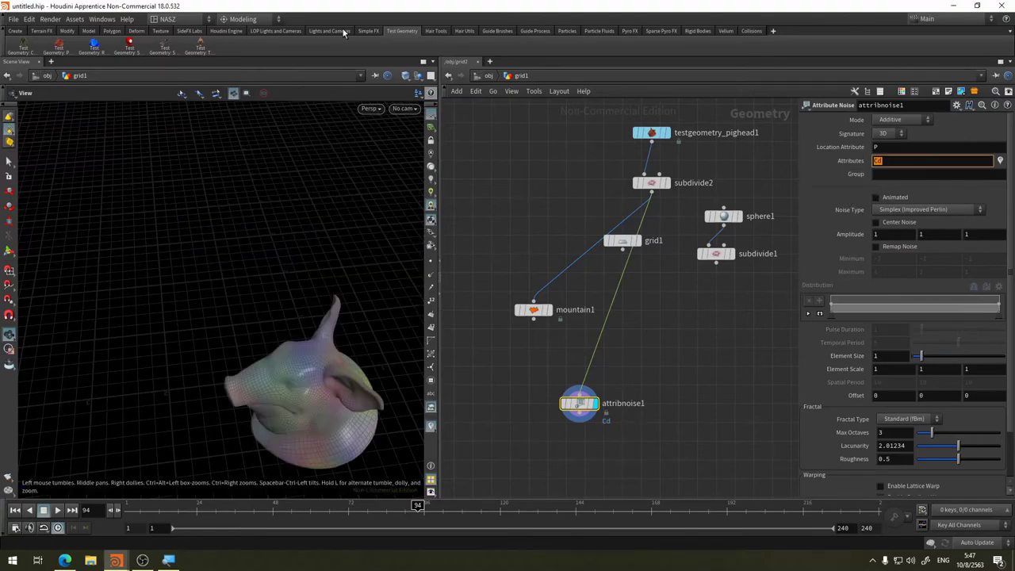
Set attribnoise1's Attributes field to P
{"action": "type", "text": "P"}
{"action": "key", "text": "Return"}
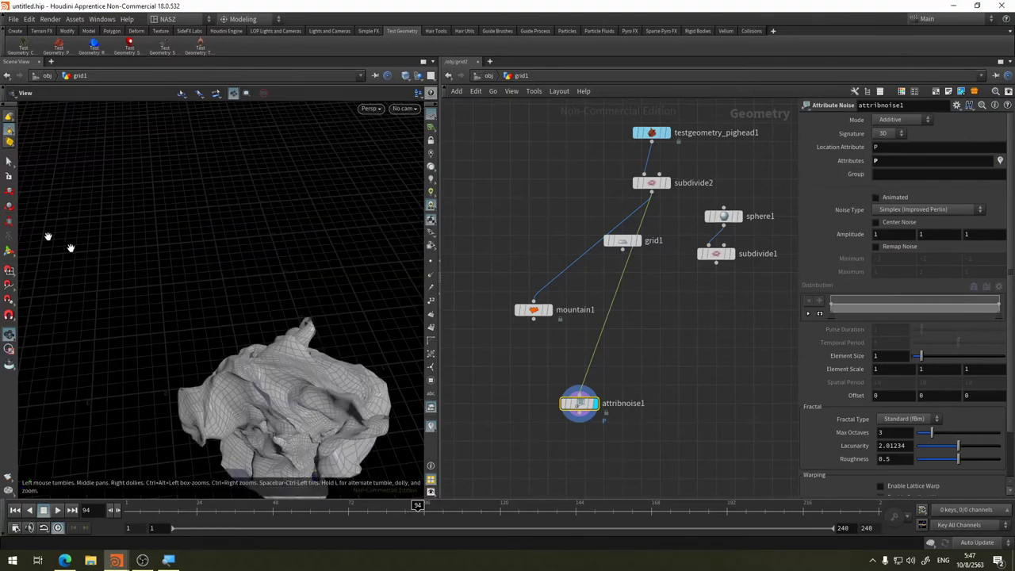
{"action": "mouse_move", "coordinate": [256, 329]}
{"action": "left_mouse_down"}
{"action": "mouse_move", "coordinate": [191, 236]}
{"action": "mouse_move", "coordinate": [231, 207]}
{"action": "mouse_move", "coordinate": [299, 114]}
{"action": "mouse_move", "coordinate": [265, 294]}
{"action": "mouse_move", "coordinate": [302, 275]}
{"action": "mouse_move", "coordinate": [254, 306]}
{"action": "mouse_move", "coordinate": [327, 256]}
{"action": "mouse_move", "coordinate": [363, 267]}
{"action": "mouse_move", "coordinate": [245, 336]}
{"action": "mouse_move", "coordinate": [301, 270]}
{"action": "left_mouse_up"}
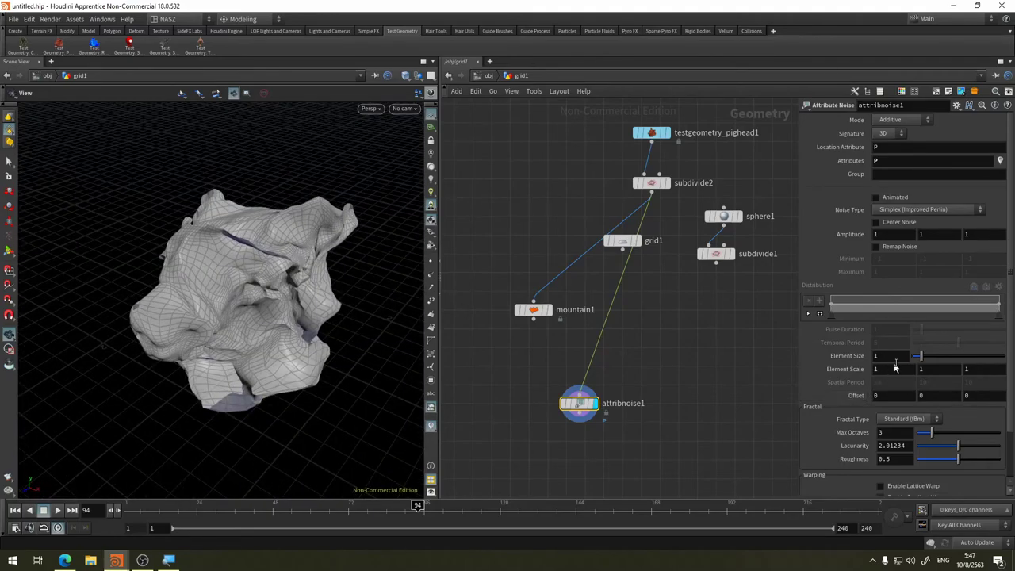
Set noise Element Size to 2.41, enable Animated, and start timeline playback
{"action": "mouse_move", "coordinate": [921, 360]}
{"action": "left_mouse_down"}
{"action": "mouse_move", "coordinate": [1002, 357]}
{"action": "mouse_move", "coordinate": [936, 362]}
{"action": "left_mouse_up"}
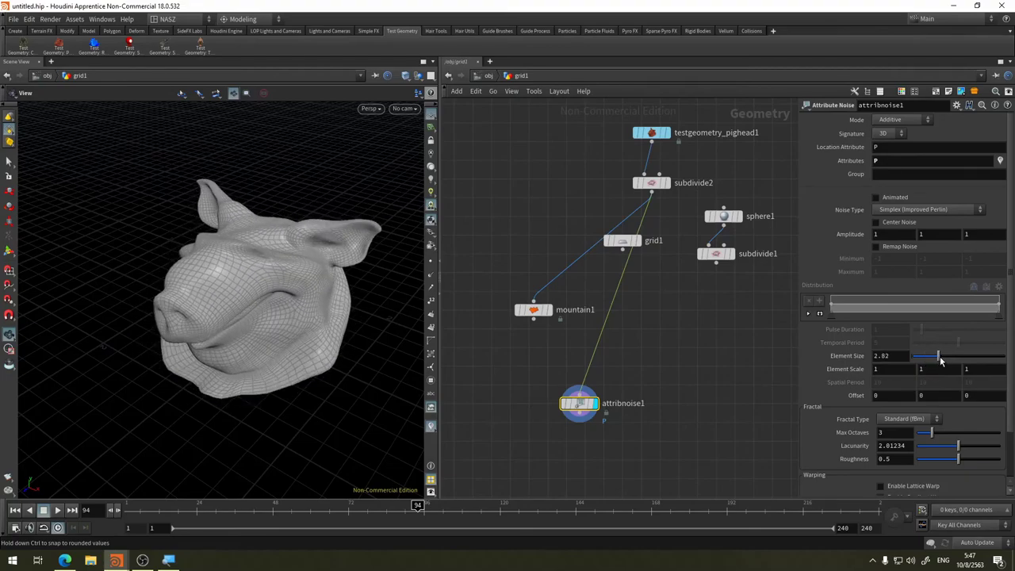
{"action": "left_click_drag", "start_coordinate": [941, 361], "coordinate": [935, 358]}
{"action": "left_click", "coordinate": [877, 197]}
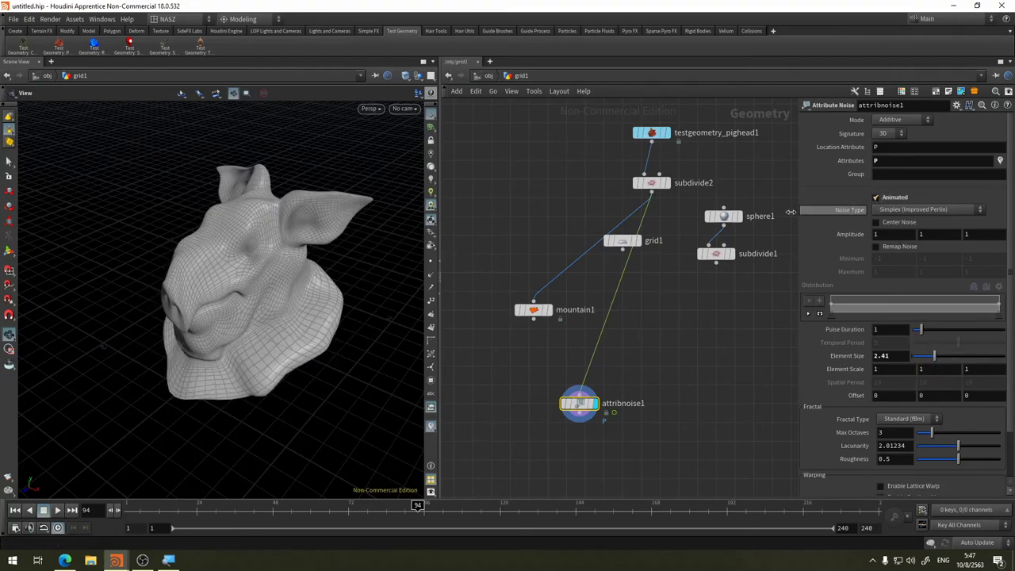
{"action": "left_click", "coordinate": [57, 511]}
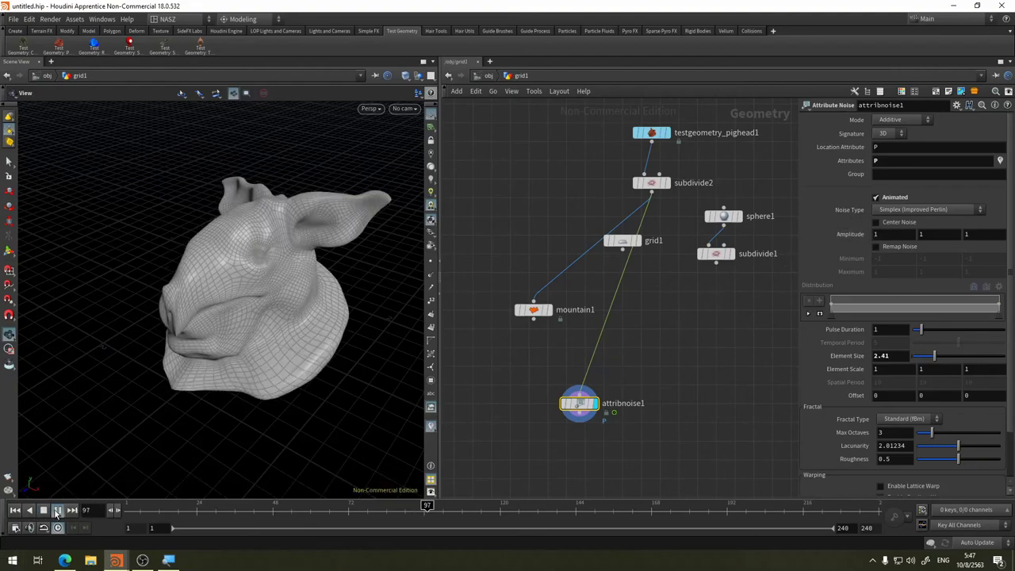
Move the grid1 node down beneath subdivide1 while playback continues
{"action": "mouse_move", "coordinate": [158, 358]}
{"action": "left_mouse_down"}
{"action": "mouse_move", "coordinate": [238, 351]}
{"action": "mouse_move", "coordinate": [174, 349]}
{"action": "mouse_move", "coordinate": [205, 413]}
{"action": "left_mouse_up"}
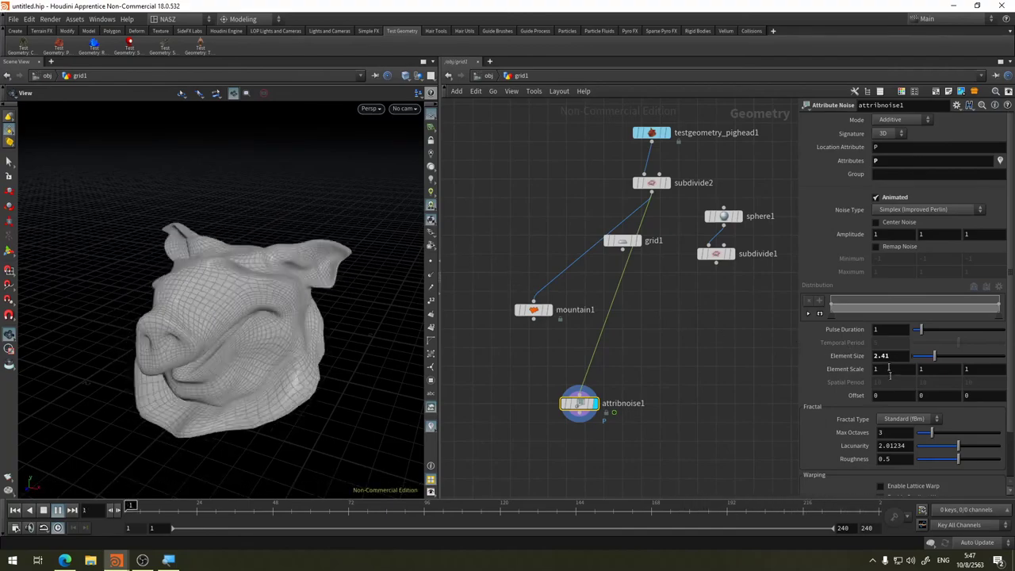
{"action": "left_click_drag", "start_coordinate": [624, 241], "coordinate": [719, 290]}
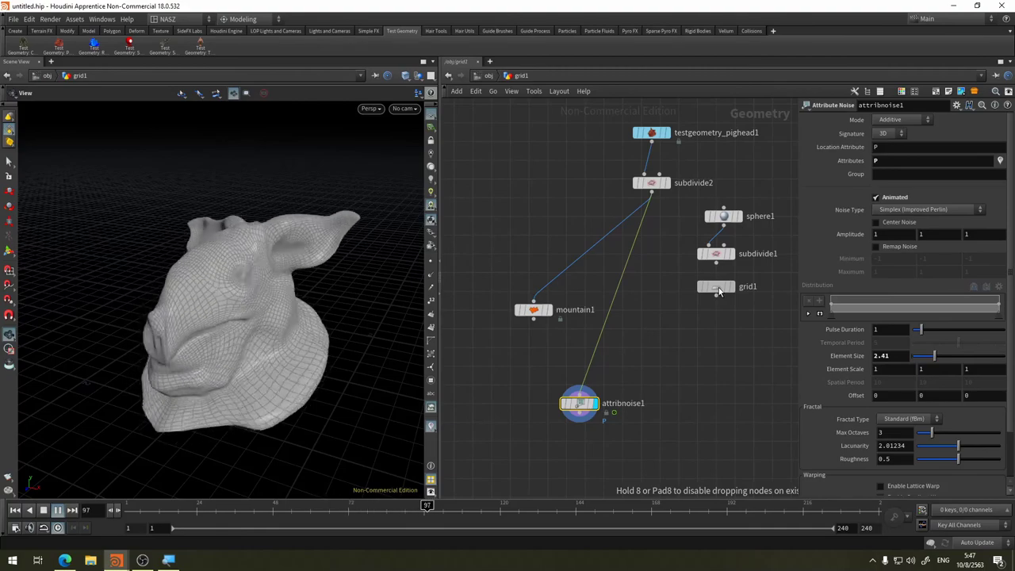